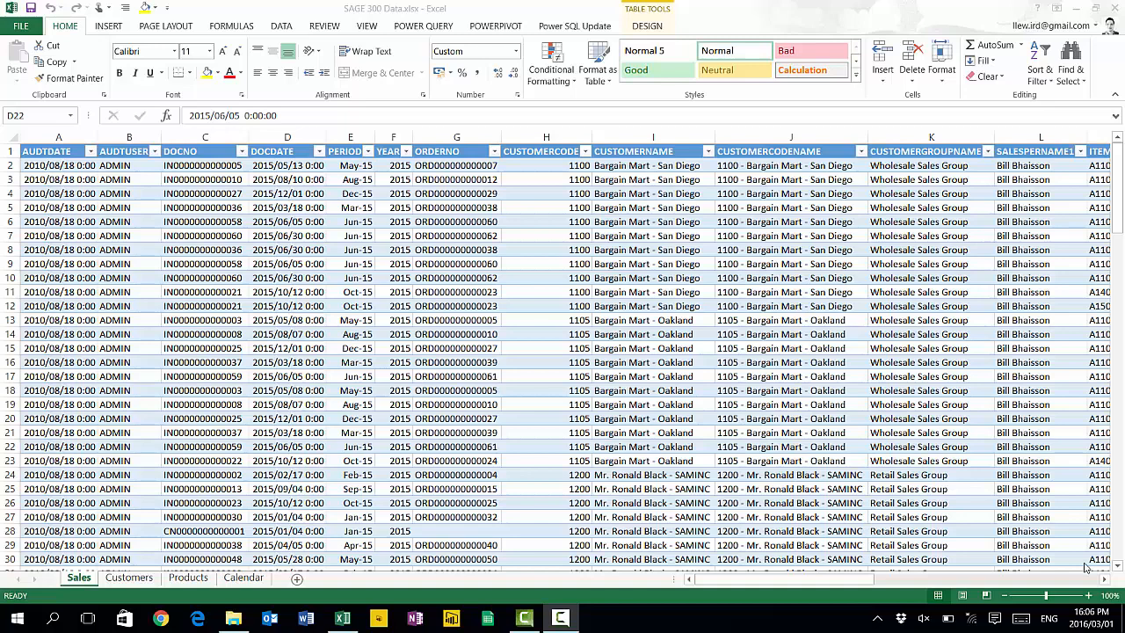
- Review the Customers, Products and Calendar sheets, and look across all the columns of the Sales table
mouse_move(560, 617)
click(116, 580)
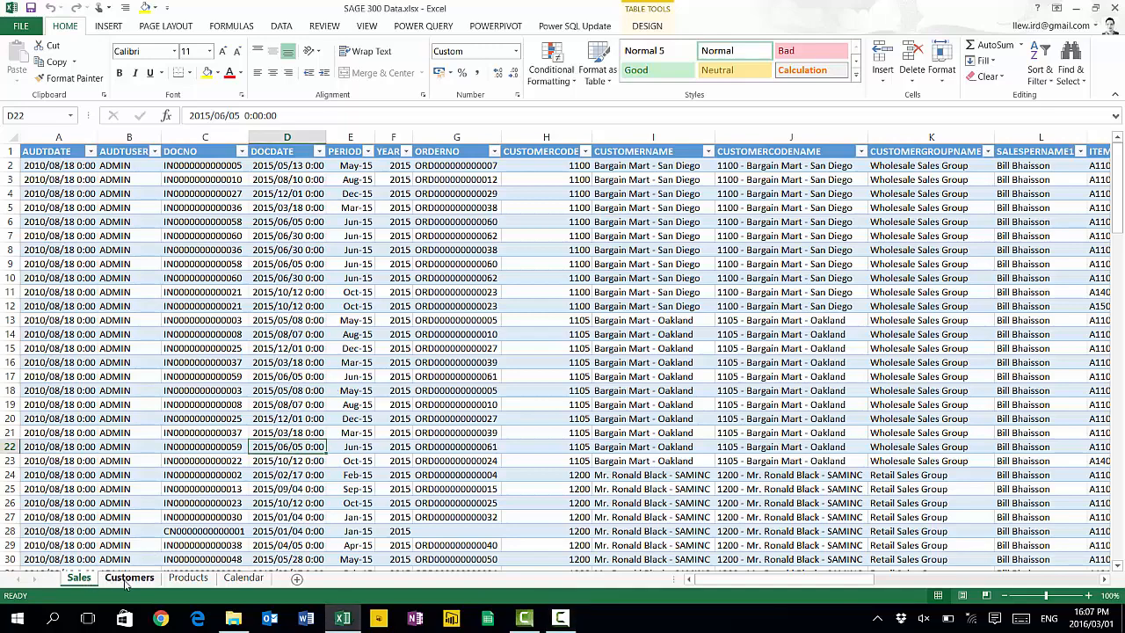
click(128, 580)
click(186, 579)
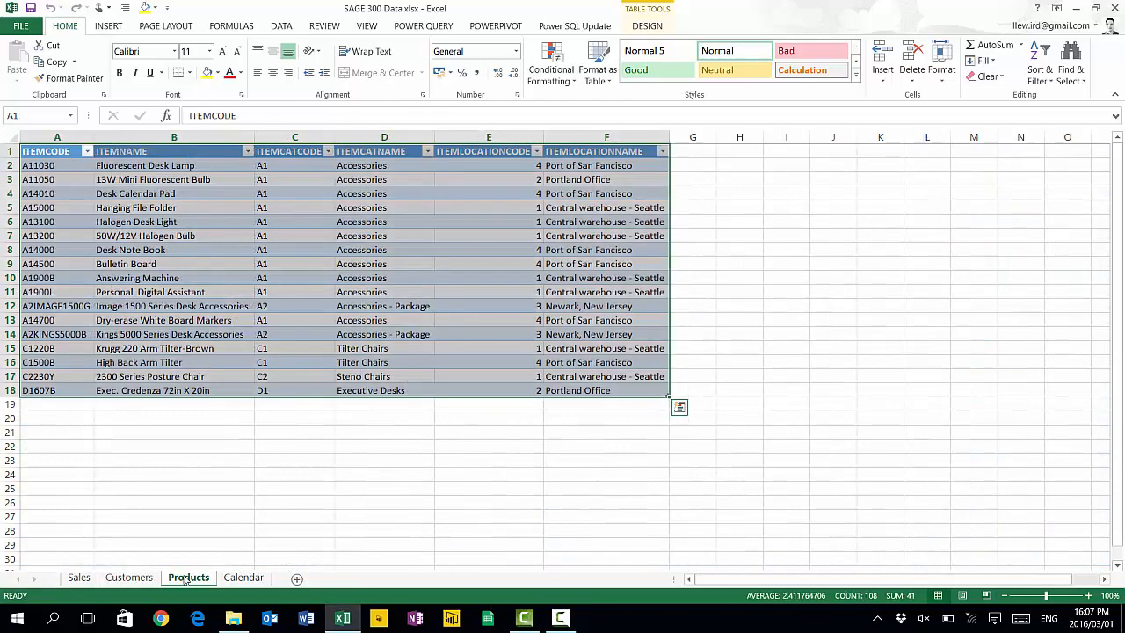
click(235, 580)
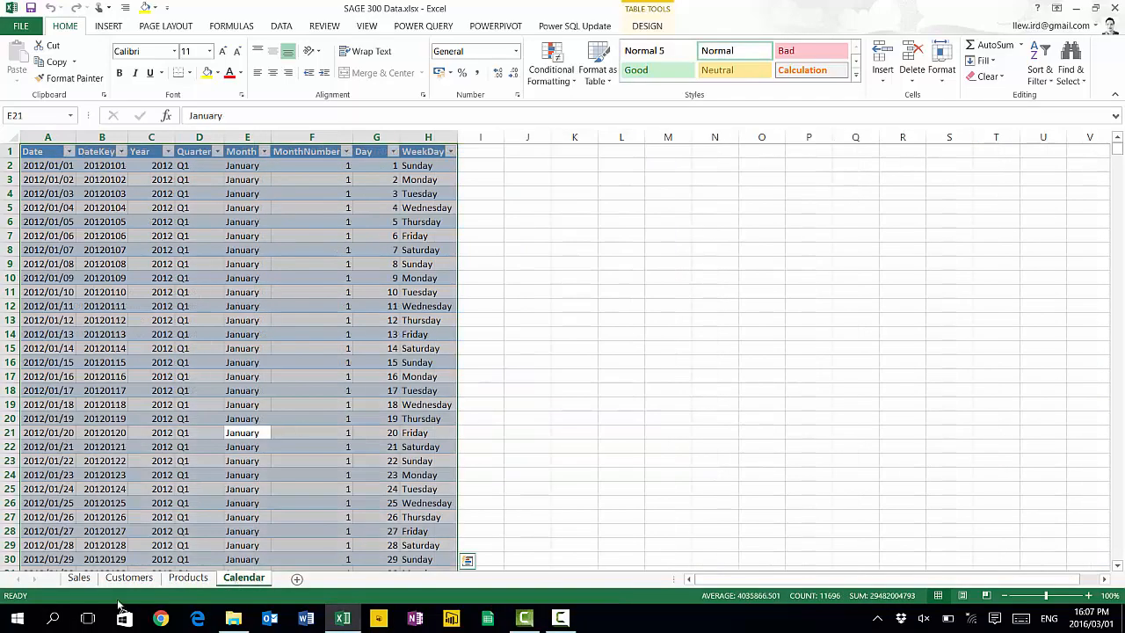
click(78, 577)
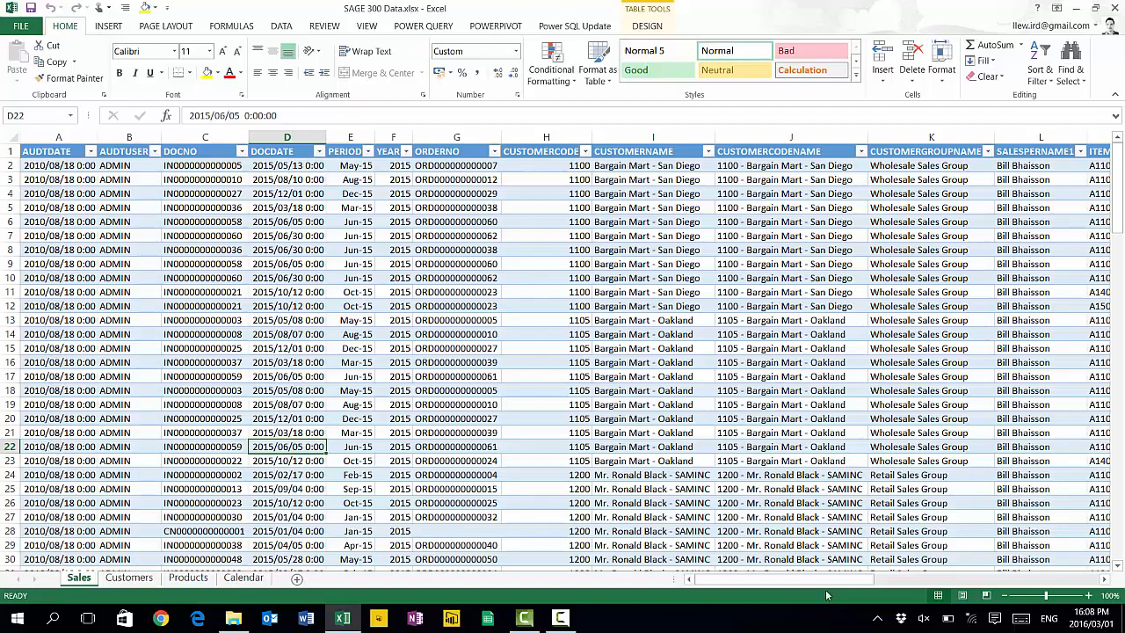
drag(826, 586, 1045, 595)
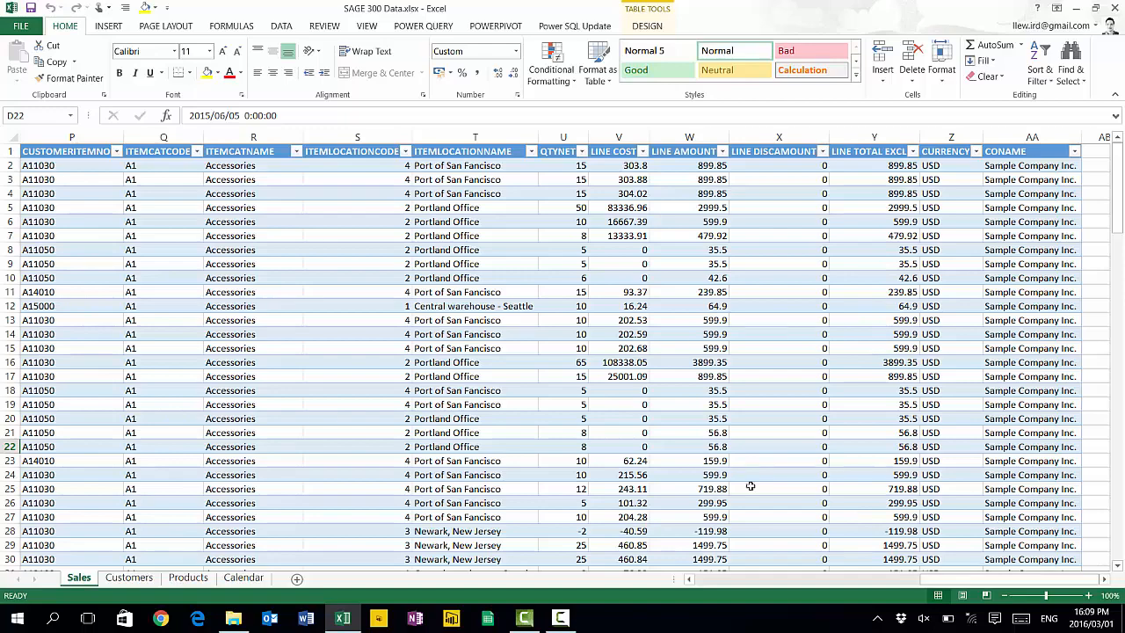
drag(984, 578, 743, 595)
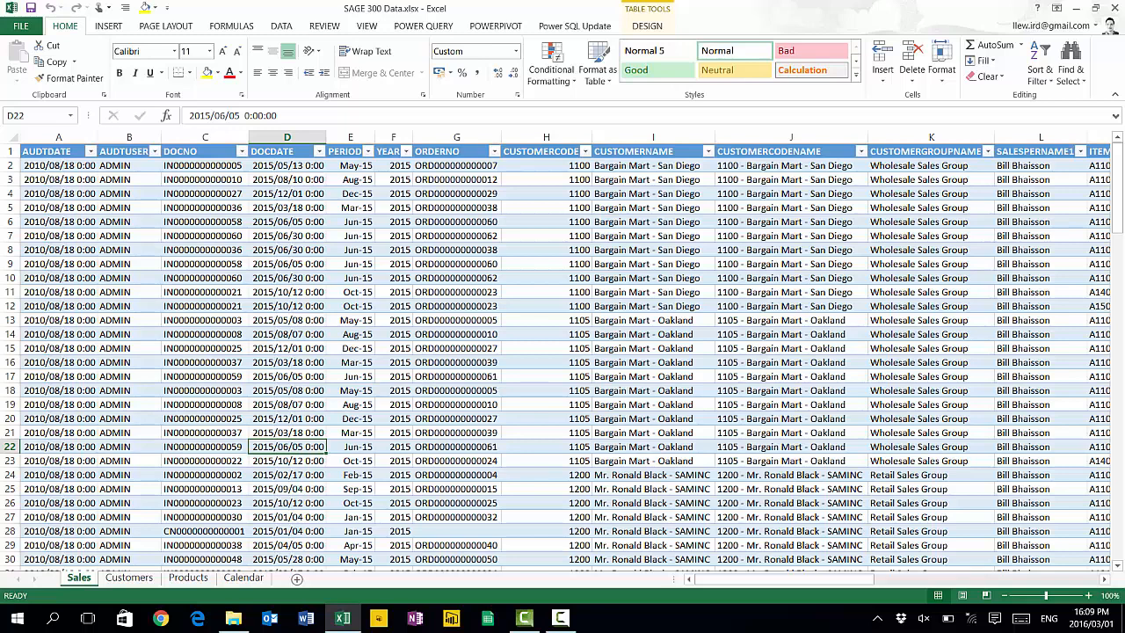
- Add the Sales table to the PowerPivot data model
click(206, 306)
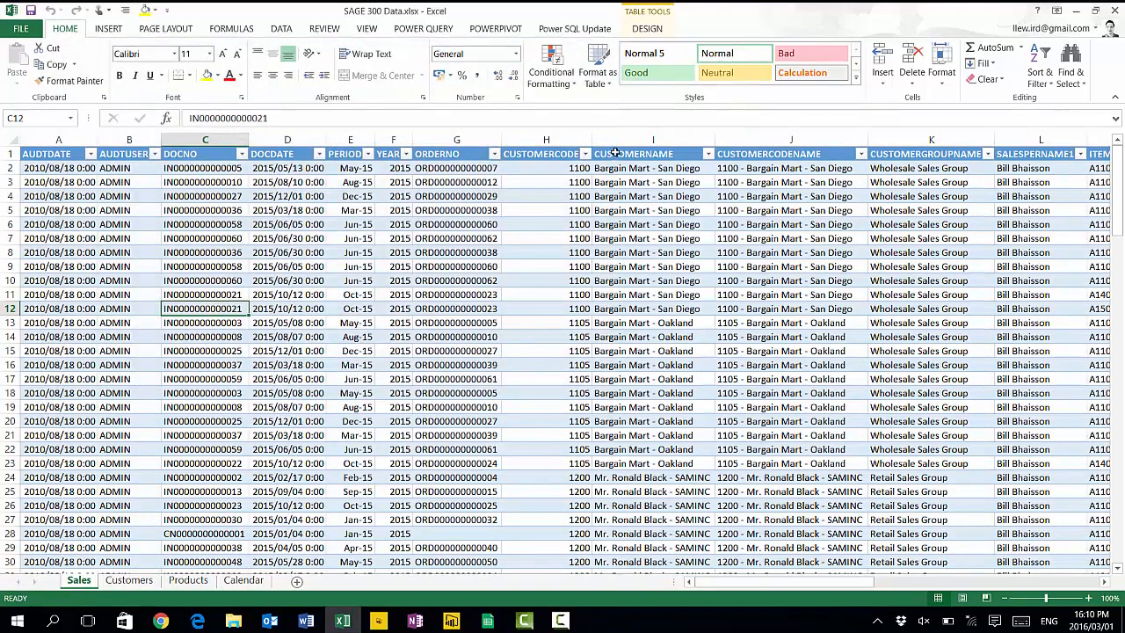
click(497, 28)
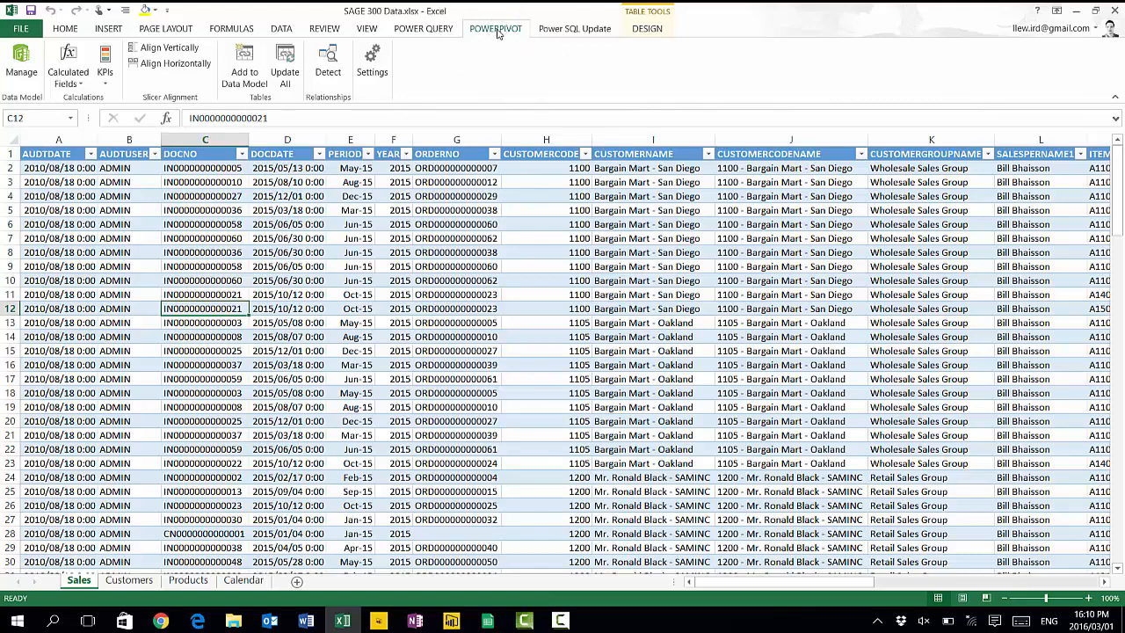
click(247, 86)
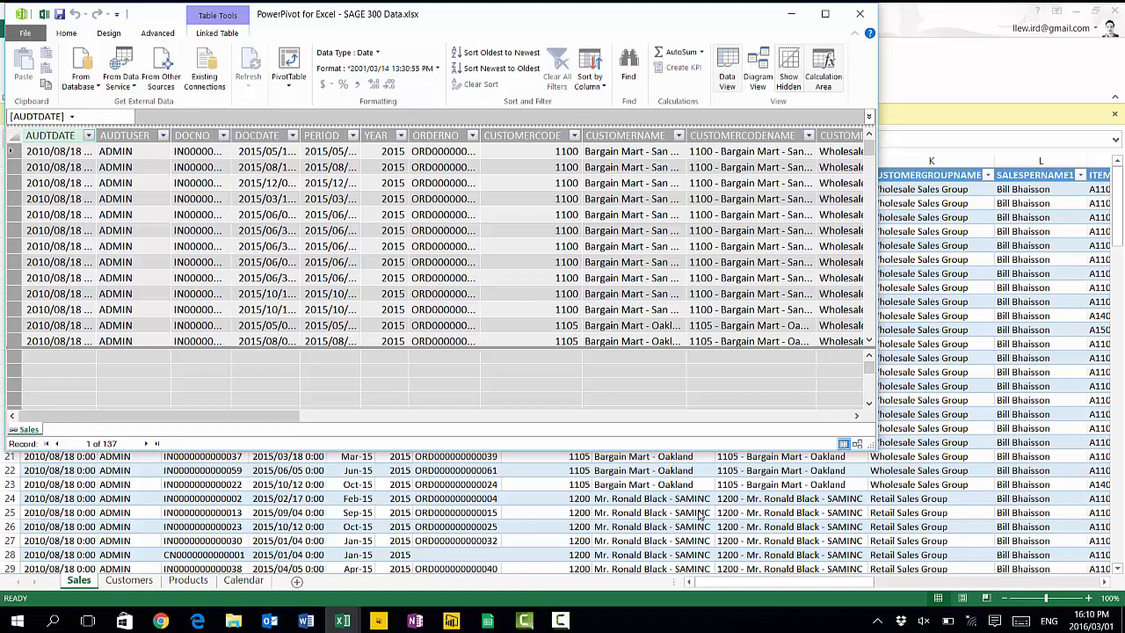
- Return to the workbook and add the Customers table to the PowerPivot data model
click(120, 506)
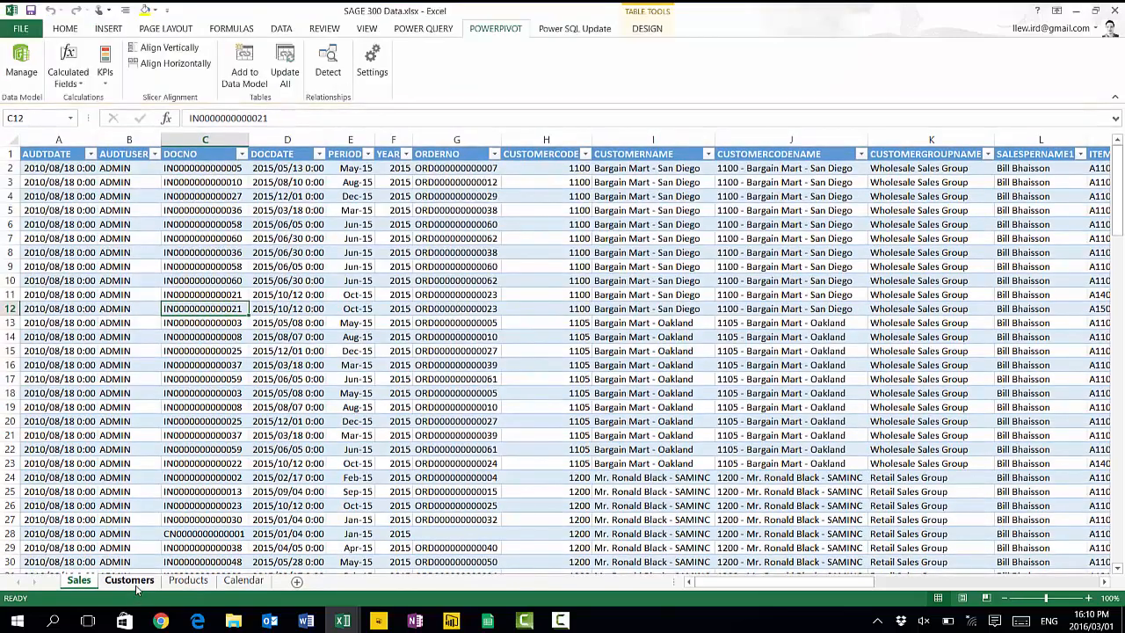
click(131, 581)
click(218, 295)
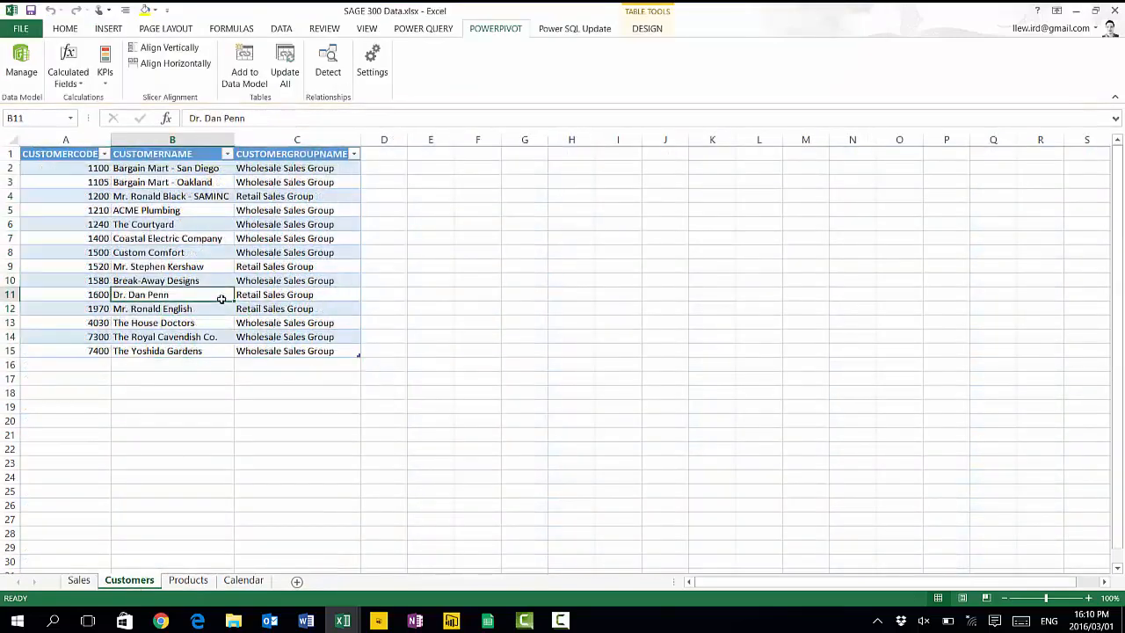
click(244, 79)
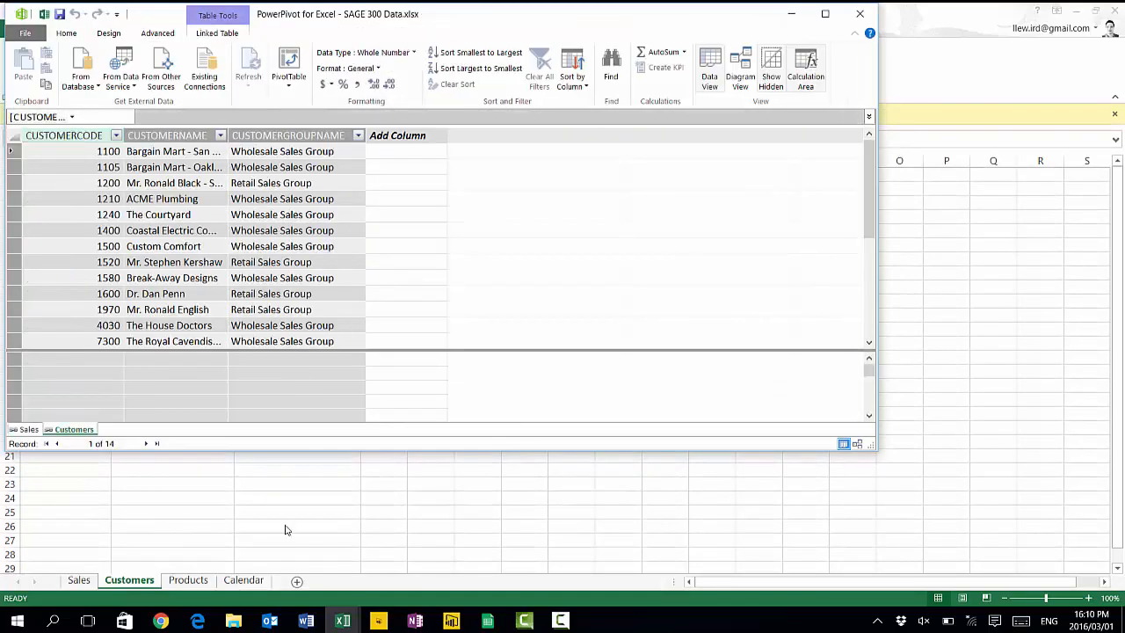
- Add the table on the Products sheet to the PowerPivot data model
click(177, 581)
click(178, 581)
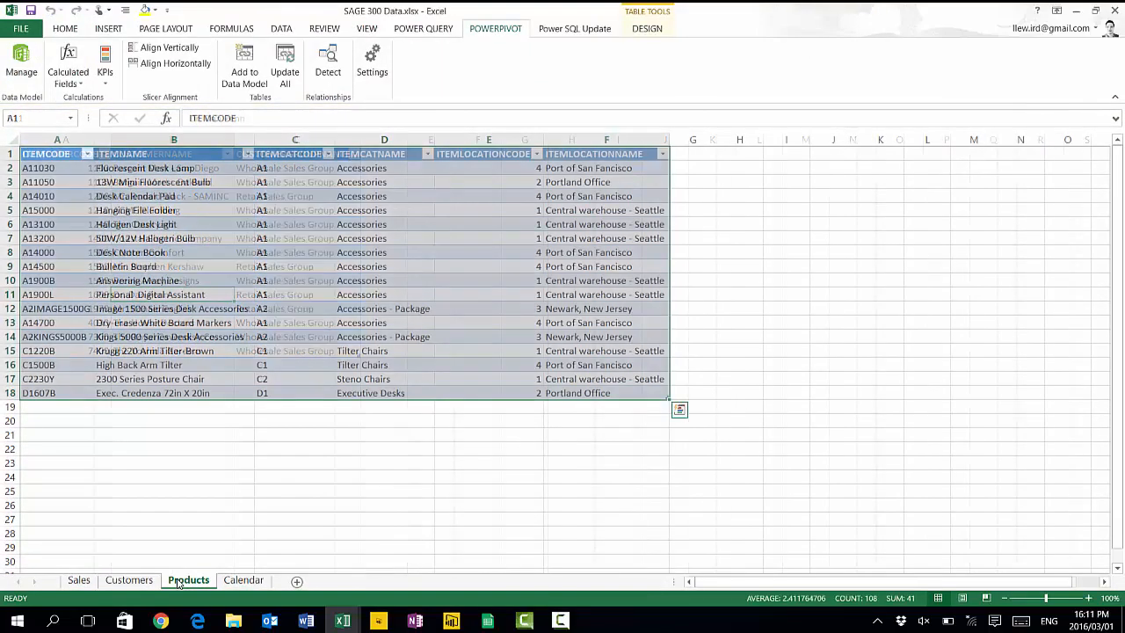
click(215, 340)
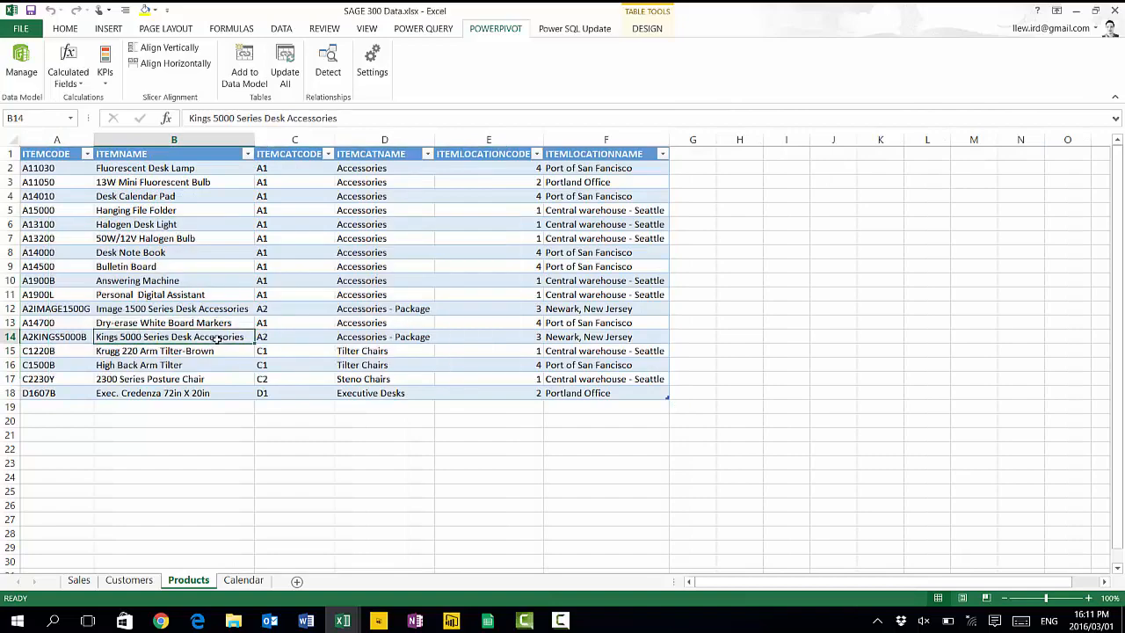
click(232, 77)
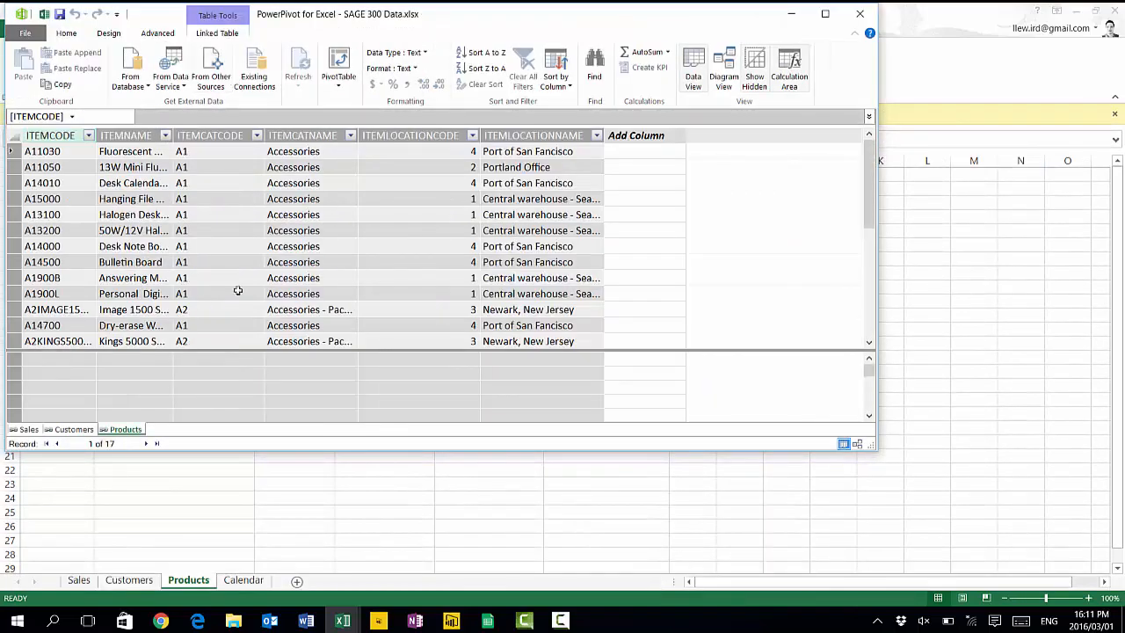
- Add the table on the Calendar sheet to the PowerPivot data model
click(245, 583)
click(243, 581)
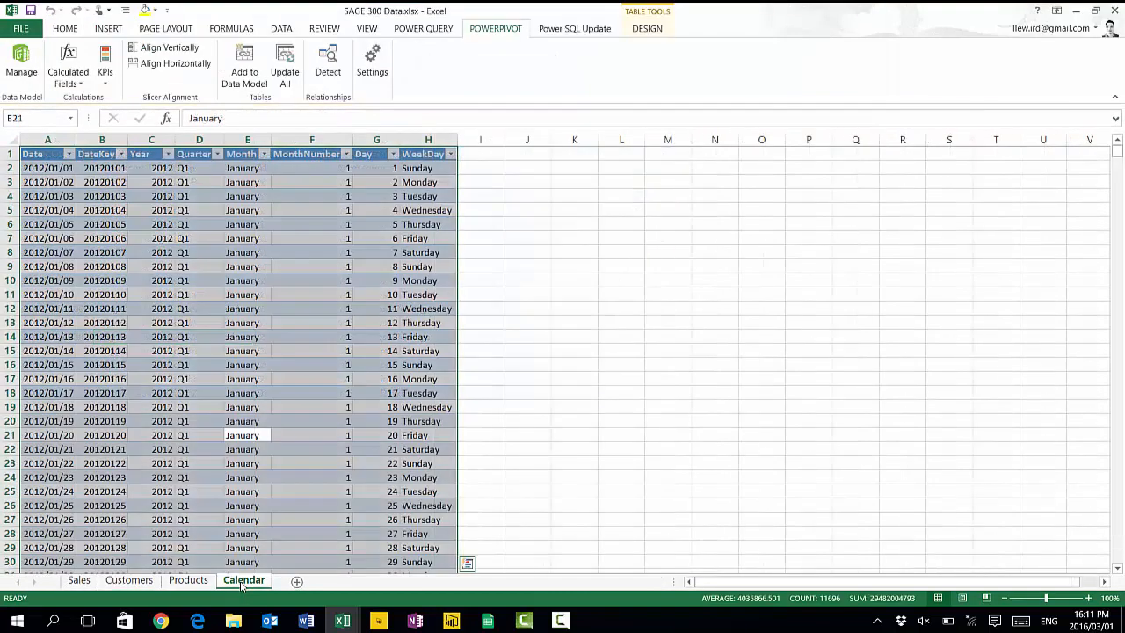
click(239, 76)
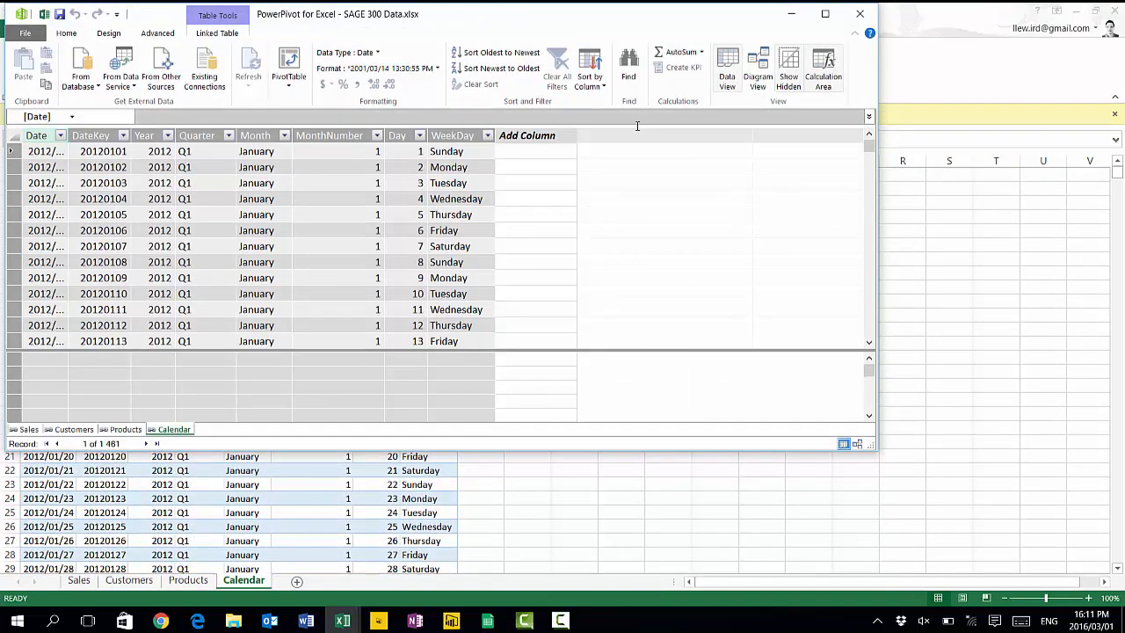
- Show the data model as a diagram in a maximized window, with the Sales table enlarged and placed below the Products table
click(825, 14)
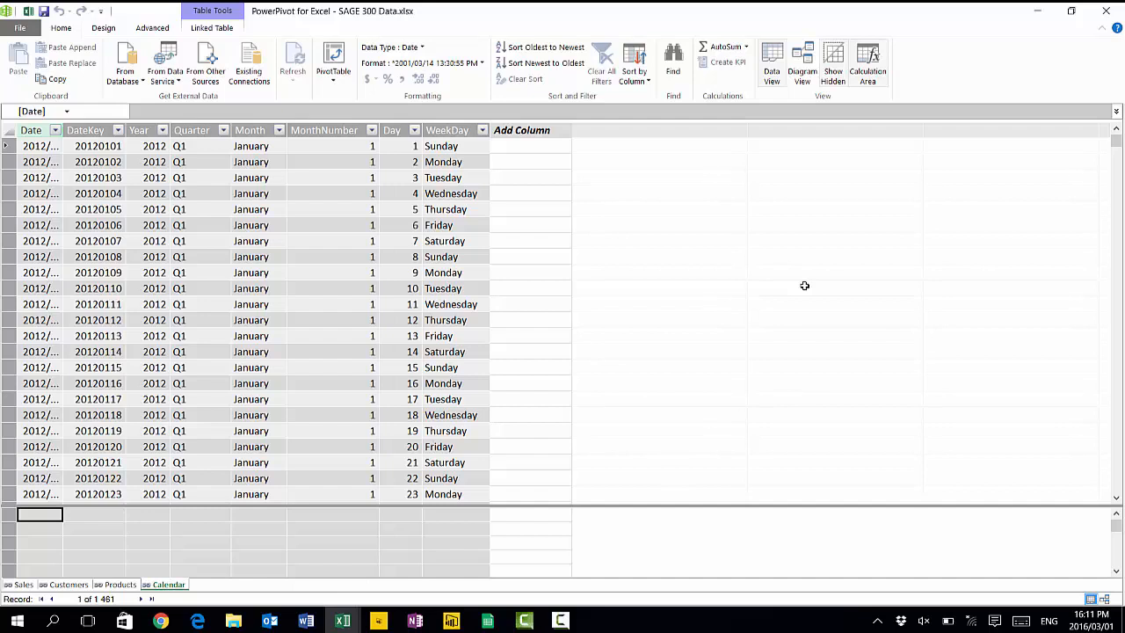
click(806, 77)
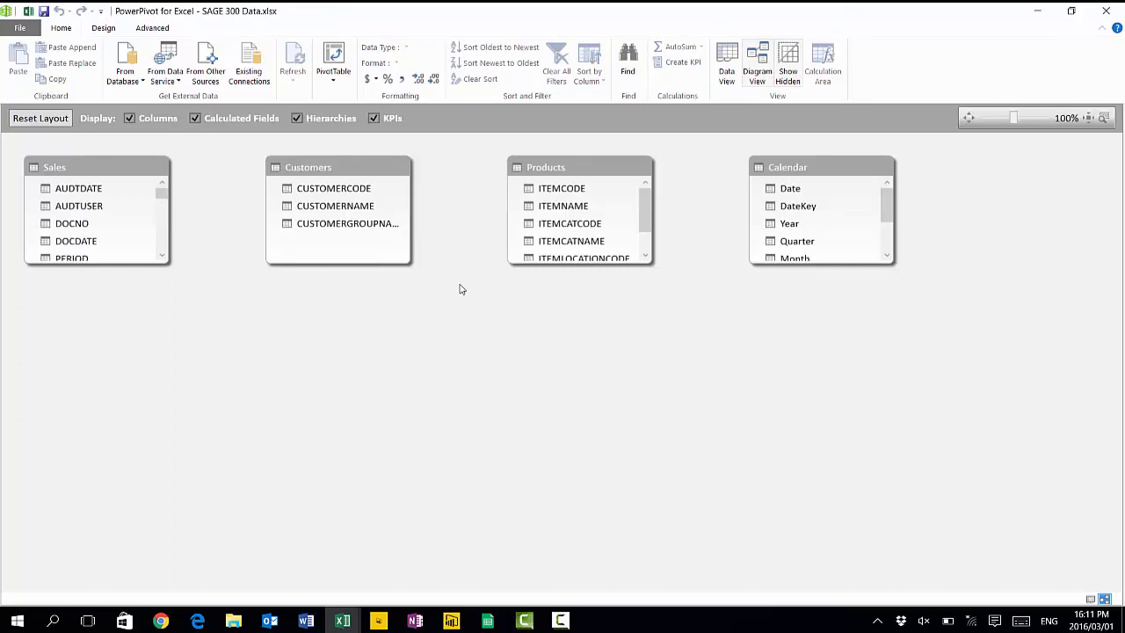
drag(170, 264, 214, 535)
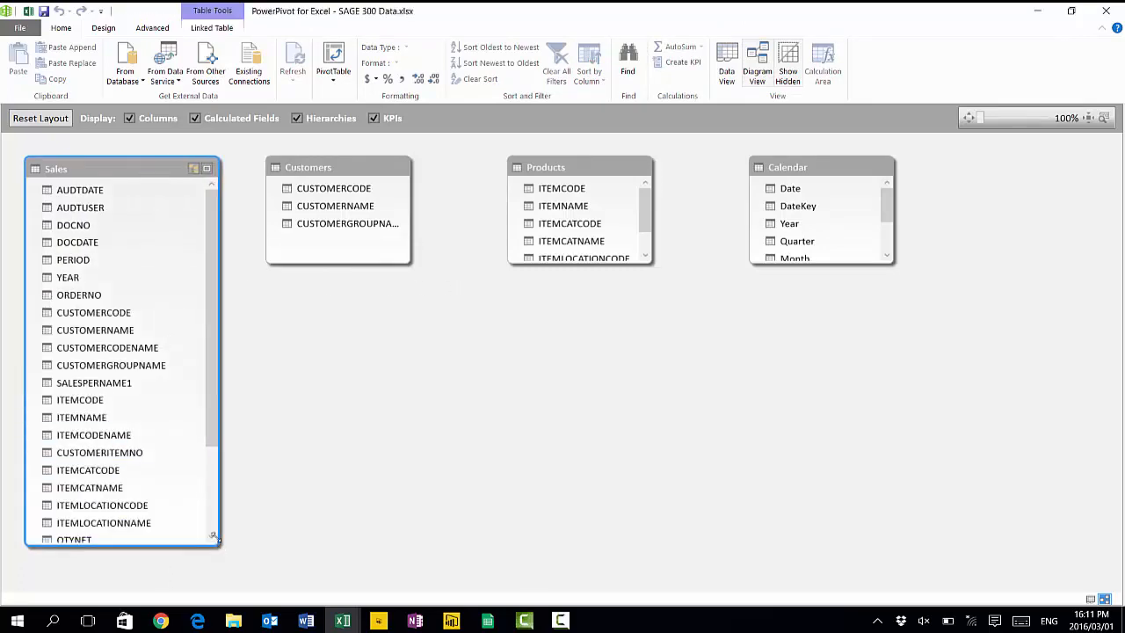
drag(126, 179, 588, 314)
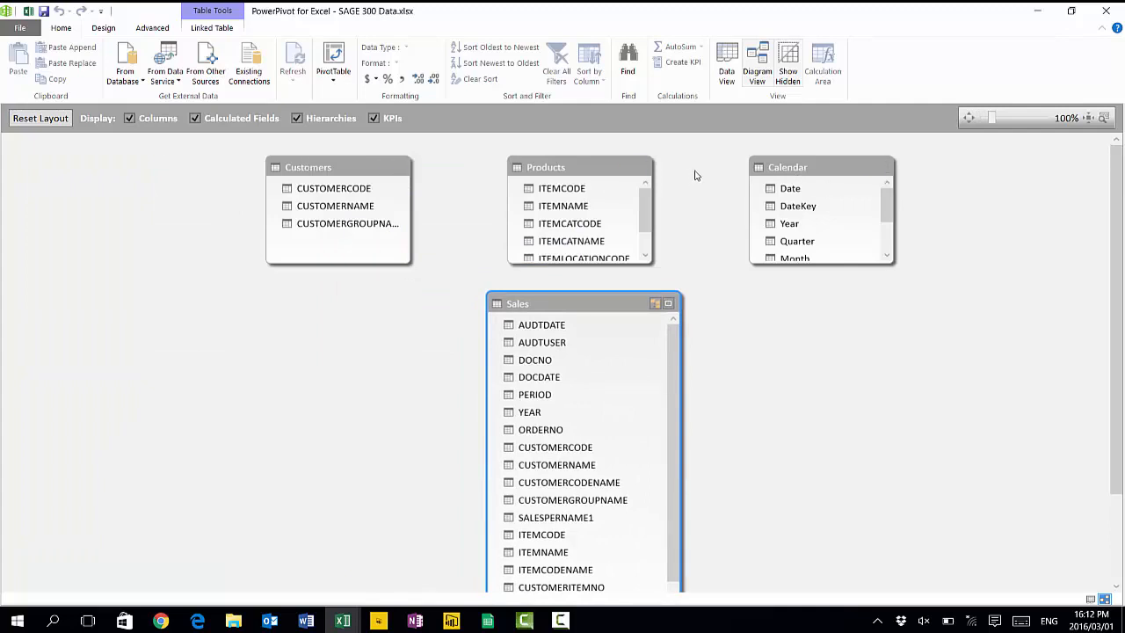
drag(852, 169, 854, 170)
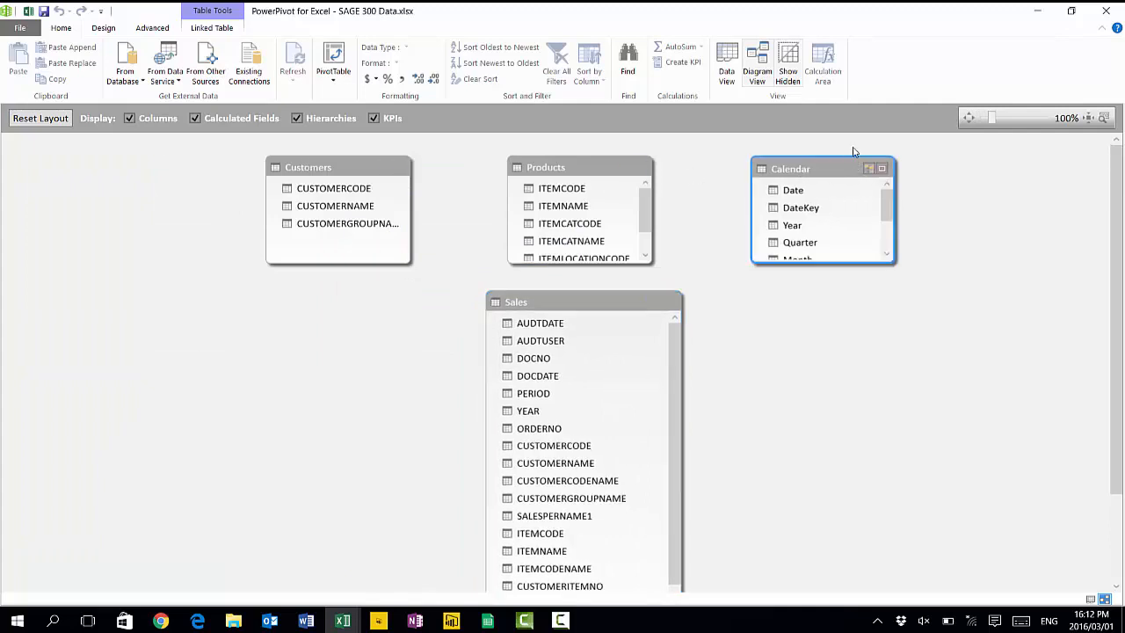
click(583, 170)
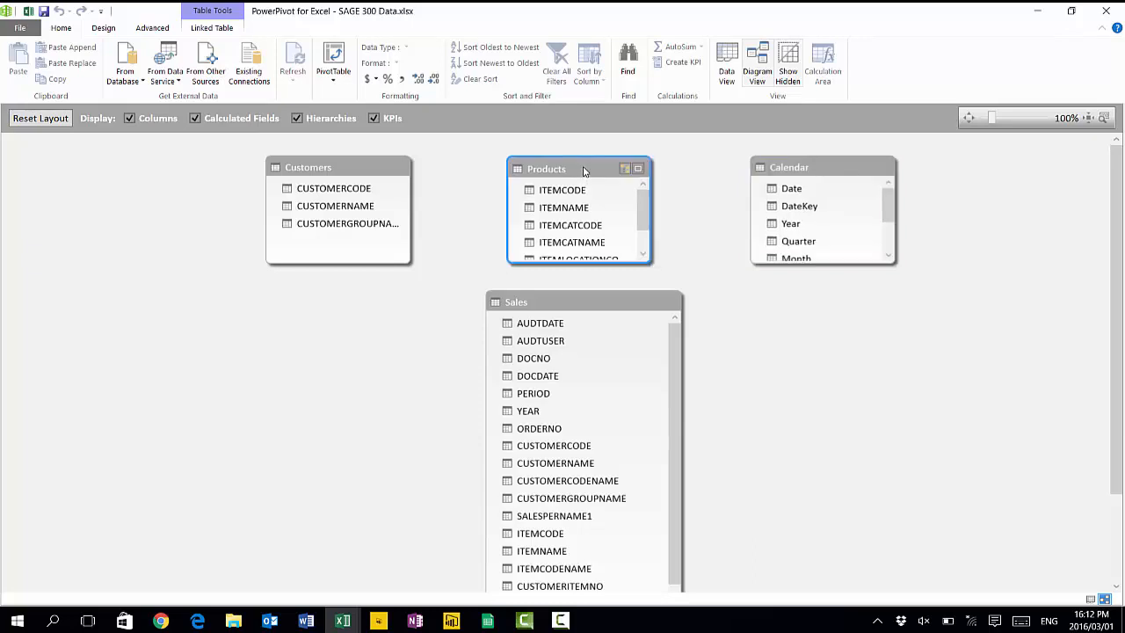
click(550, 305)
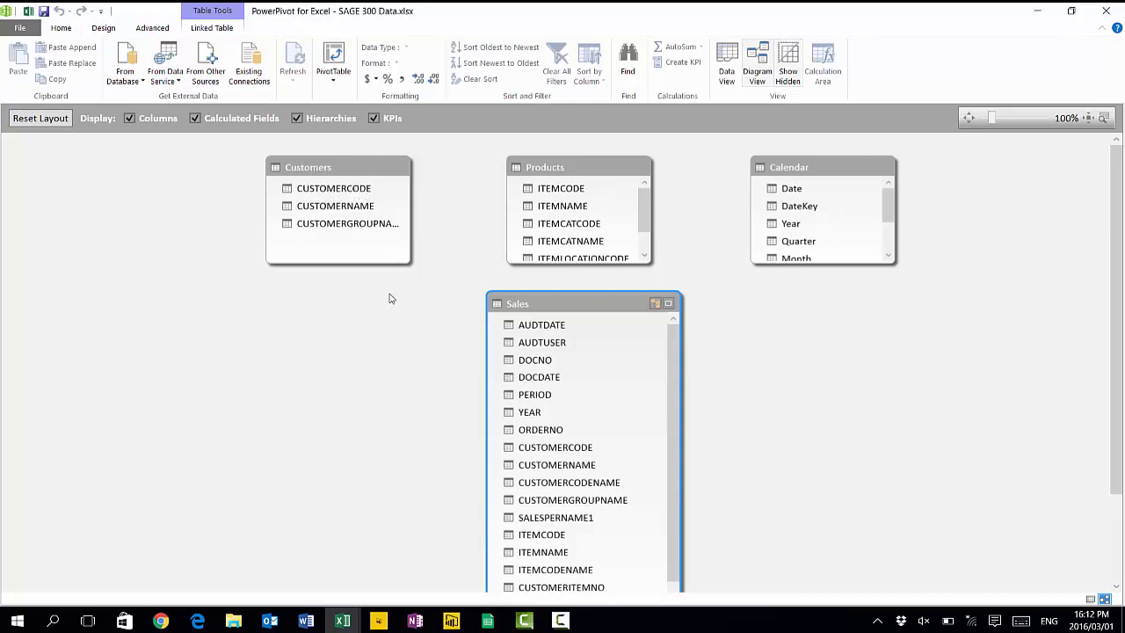
- Relate Sales CUSTOMERCODE to Customers CUSTOMERCODE, and Sales ITEMCODE to Products ITEMCODE
click(574, 452)
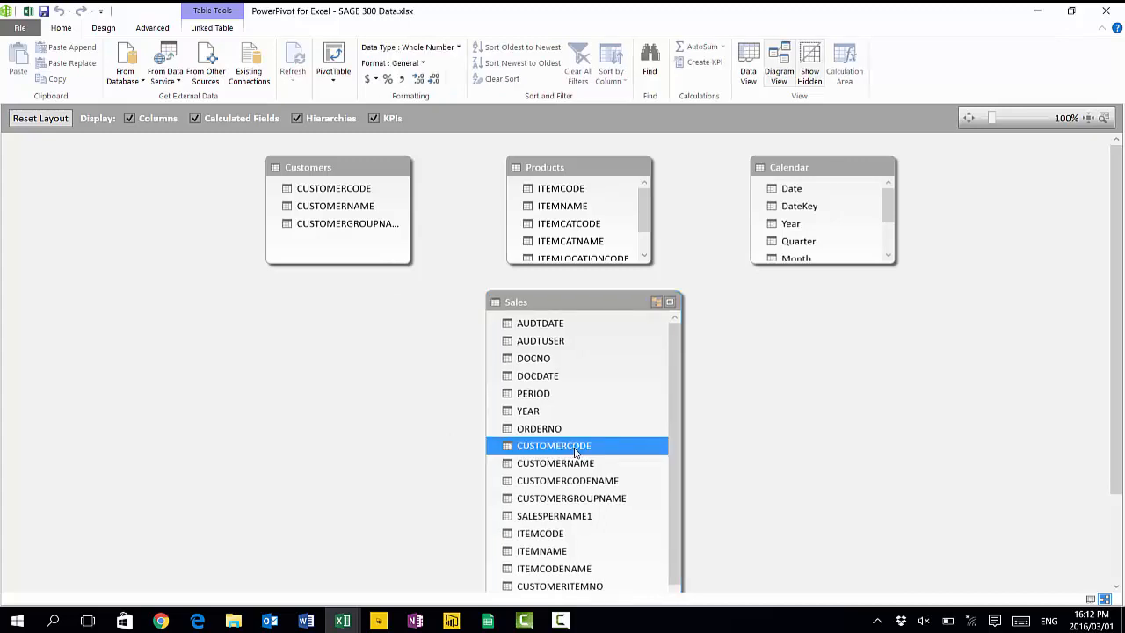
drag(575, 451, 368, 197)
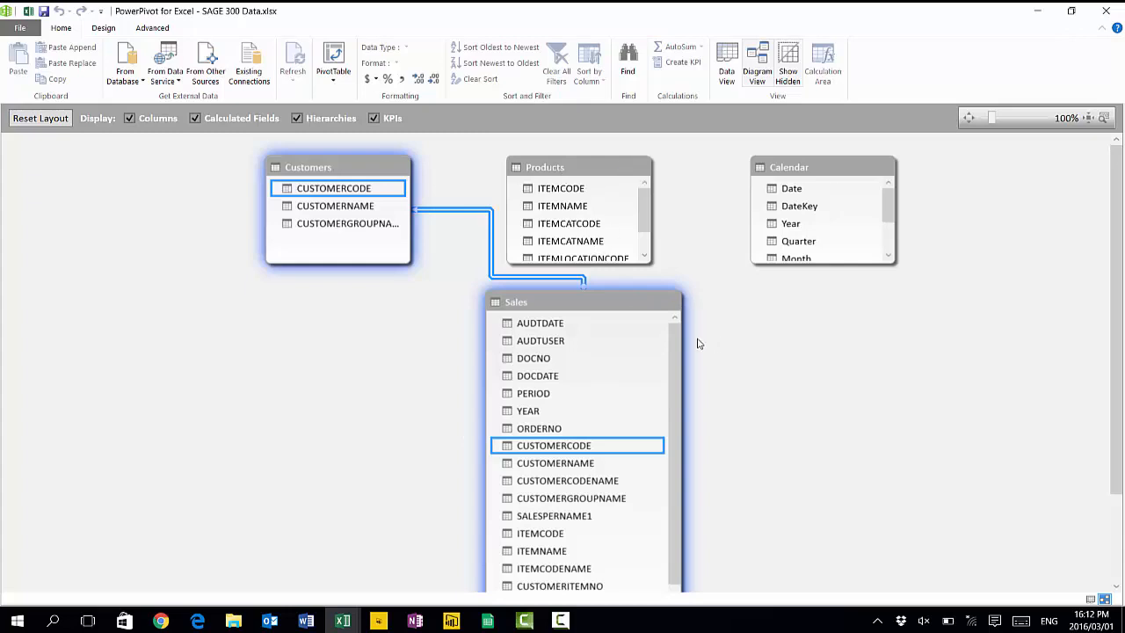
click(550, 534)
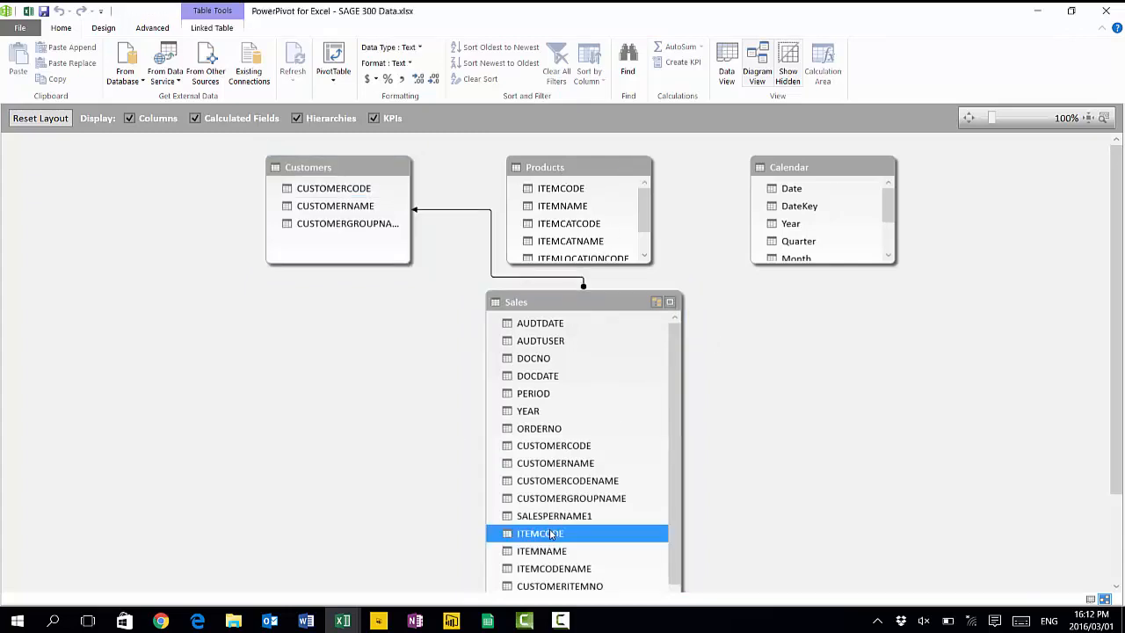
drag(550, 534, 577, 195)
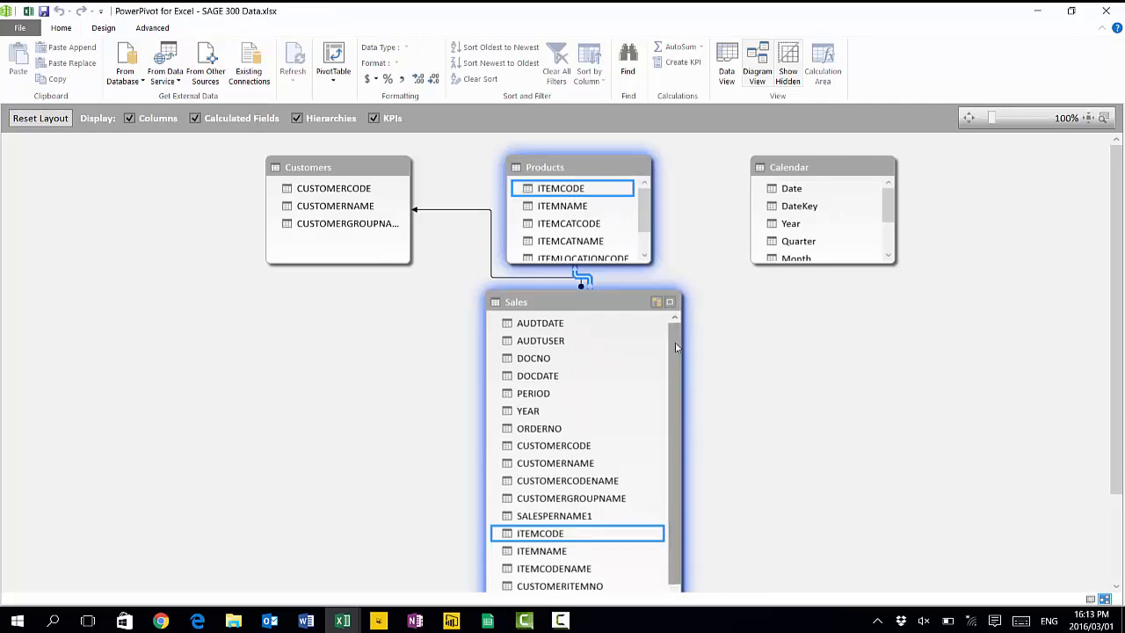
- Relate Sales DOCDATE to the Calendar table's Date column and shift the Sales table slightly to separate the relationship lines
click(784, 179)
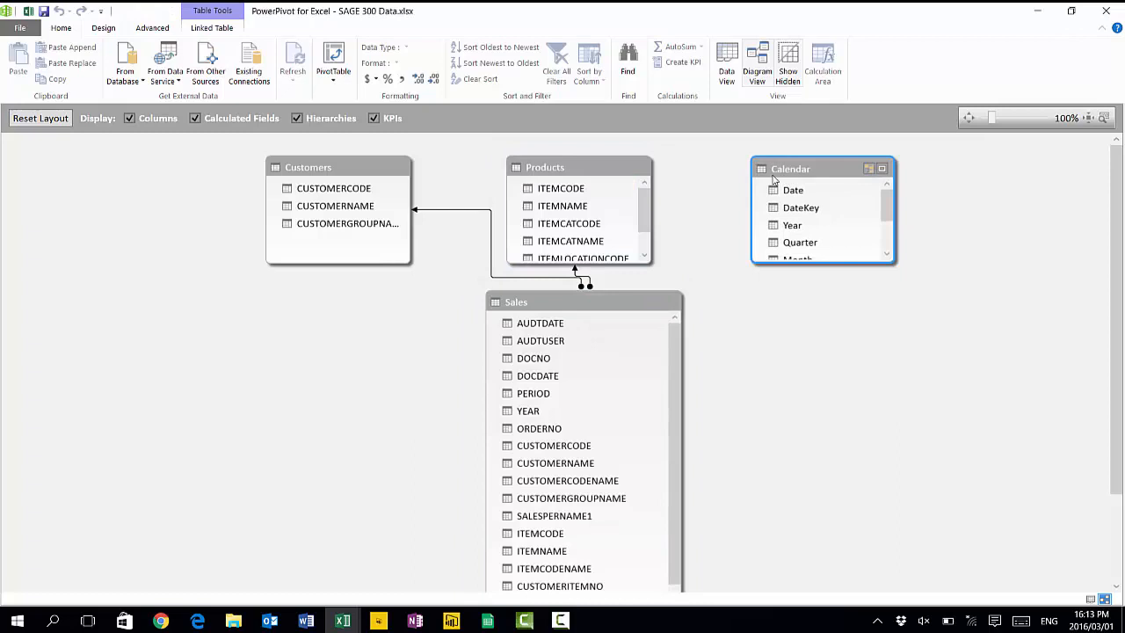
click(538, 377)
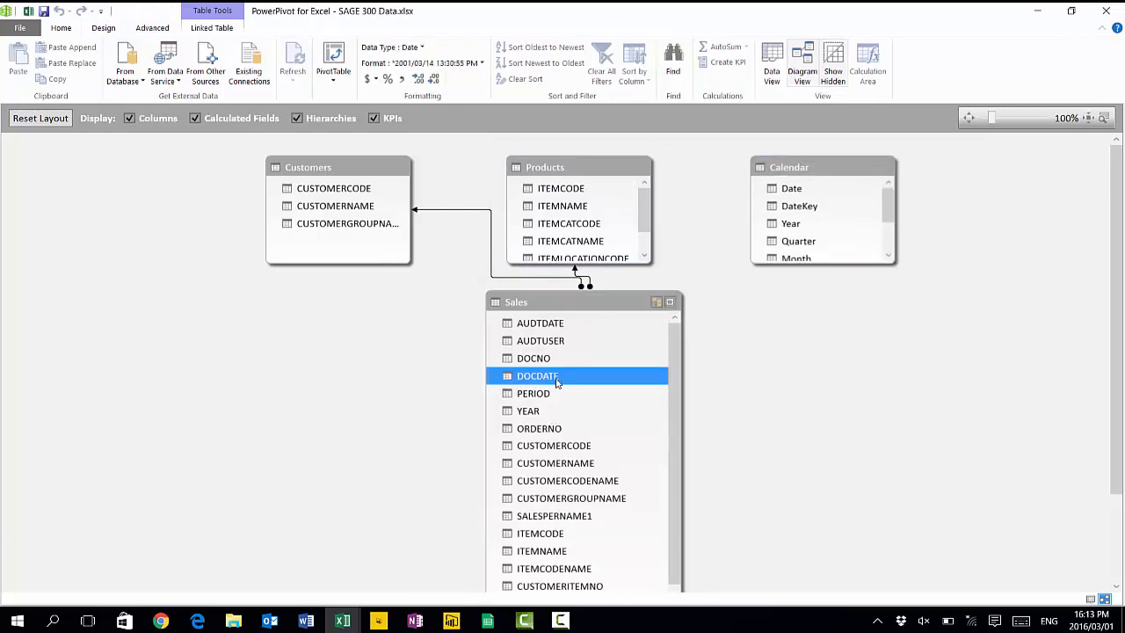
drag(561, 380, 806, 193)
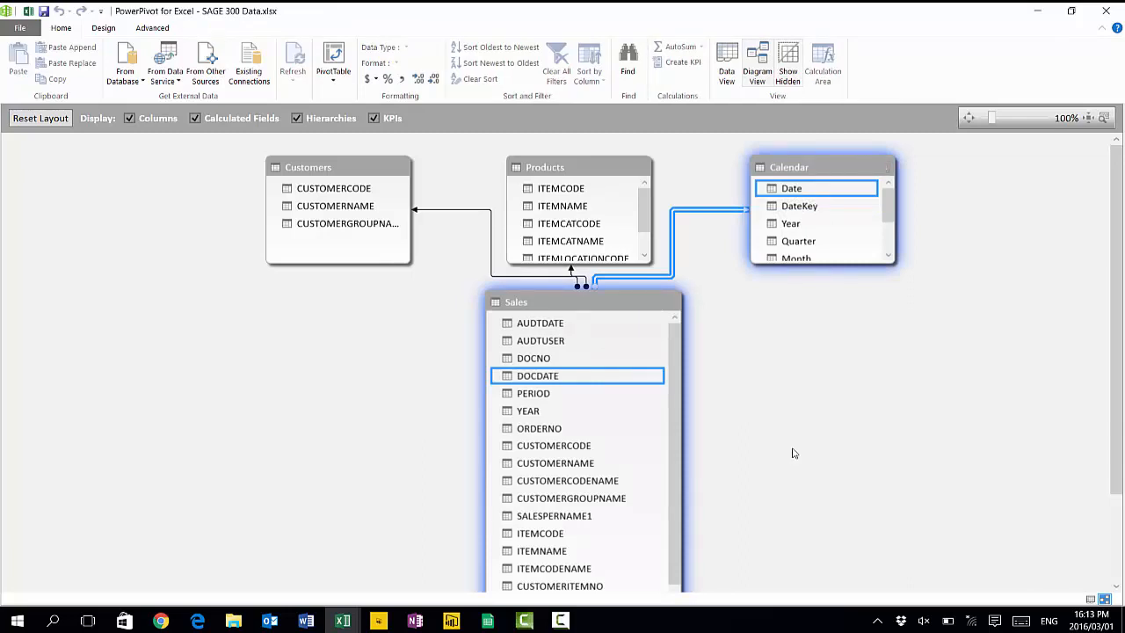
drag(612, 310, 605, 308)
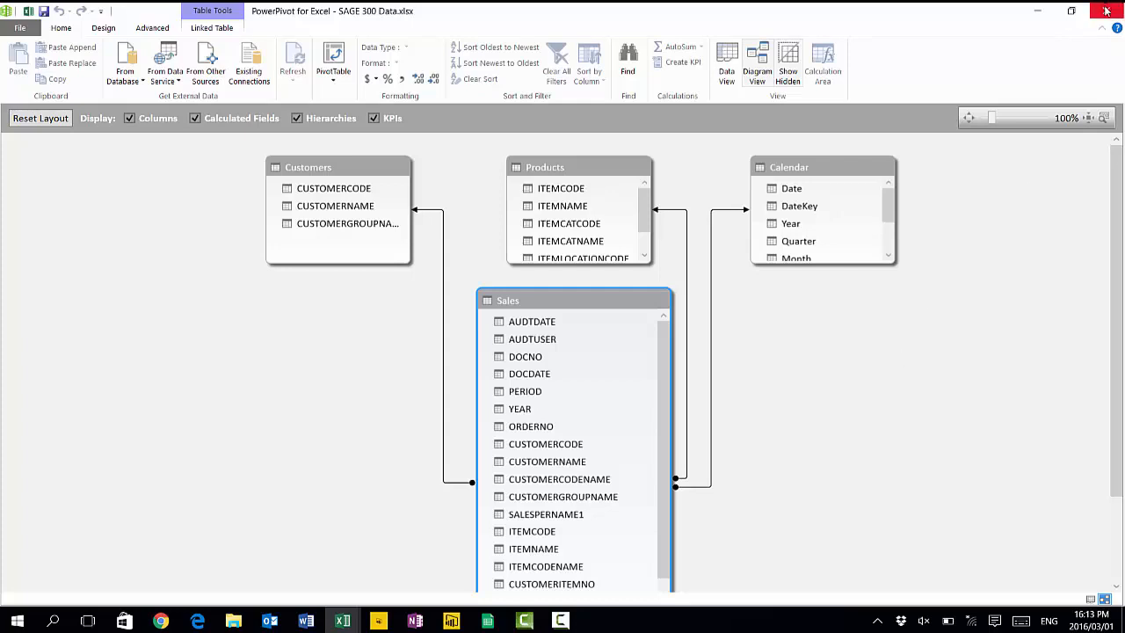
- Return to Data View and check the relationship markers on the Sales and Customers column headers
click(726, 77)
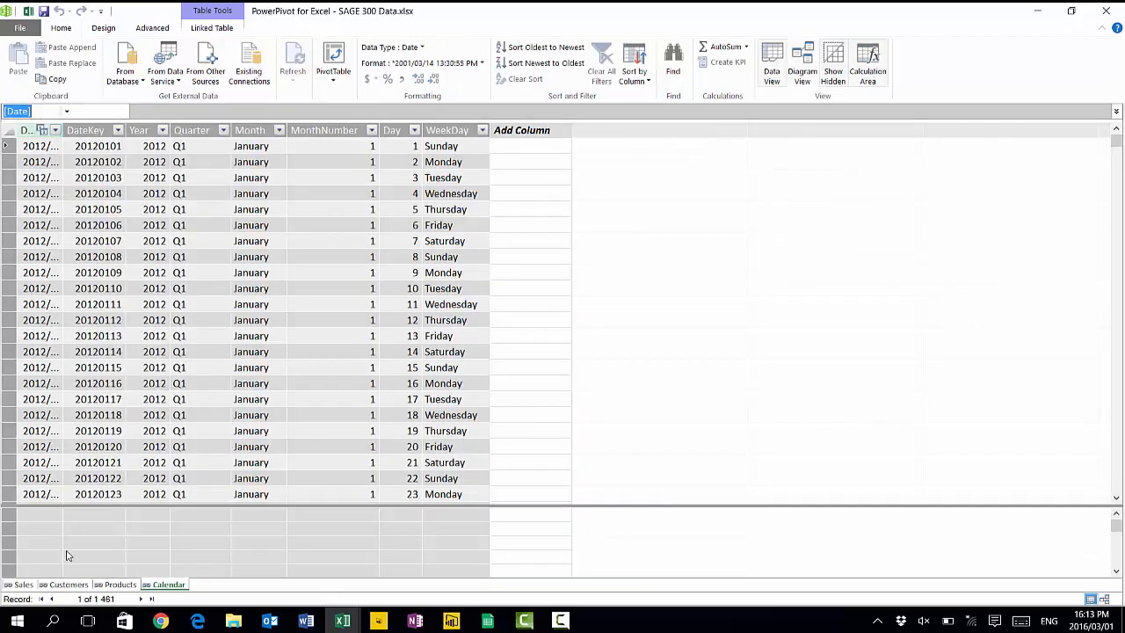
click(24, 585)
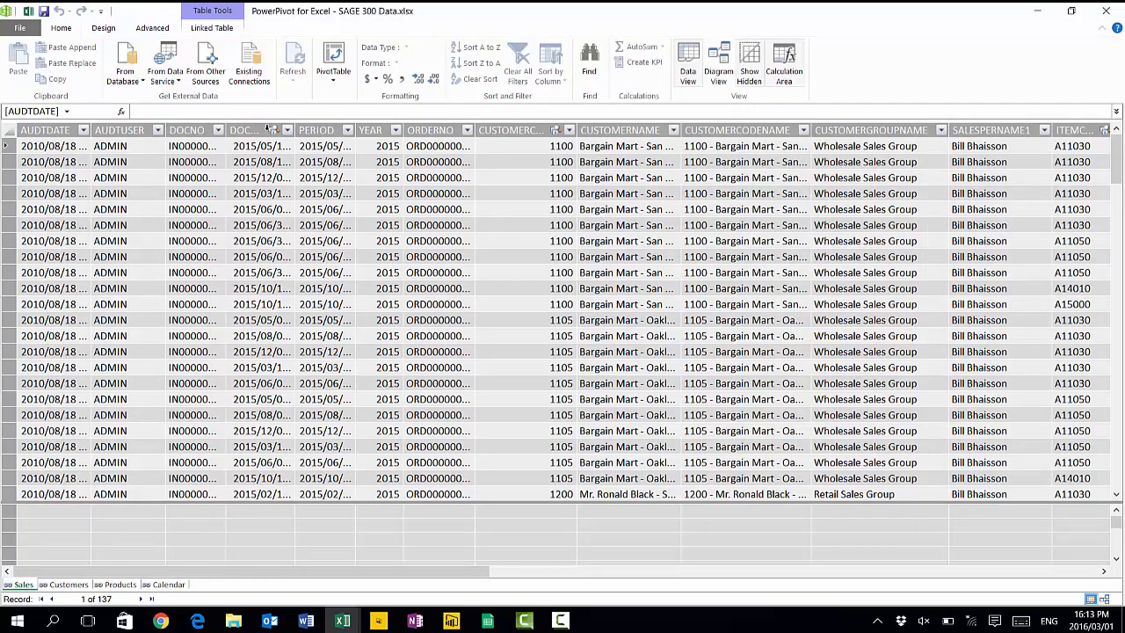
mouse_move(273, 130)
click(69, 584)
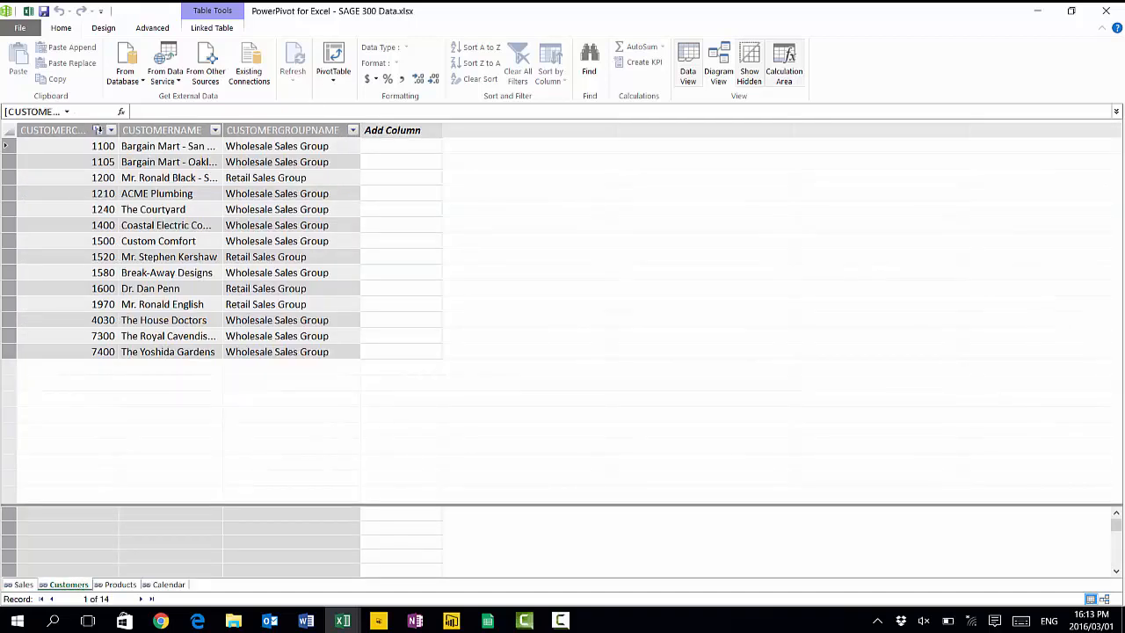
- Check the relationship markers on the Customers CUSTOMERCODE and Products ITEMCODE headers, and close the PowerPivot window
mouse_move(98, 131)
click(118, 584)
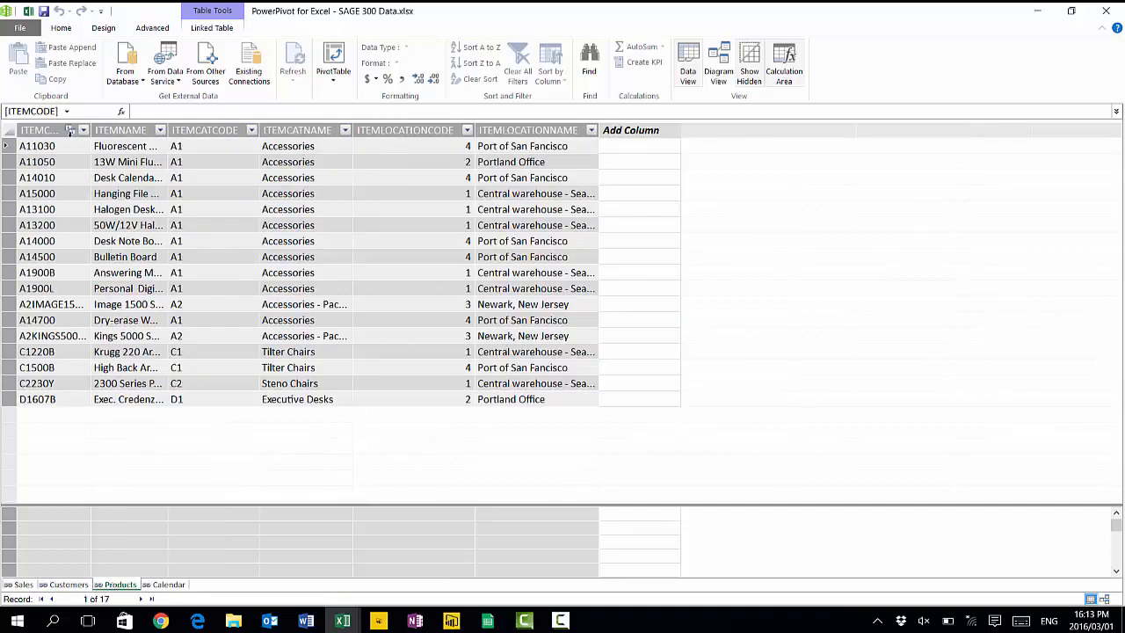
mouse_move(69, 130)
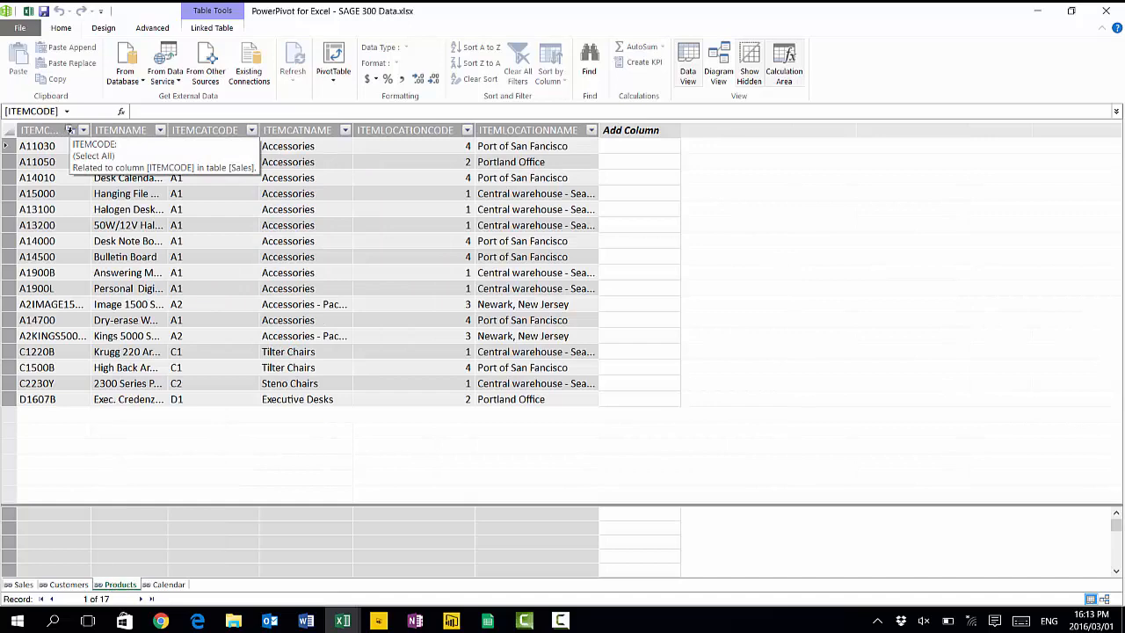
click(1104, 16)
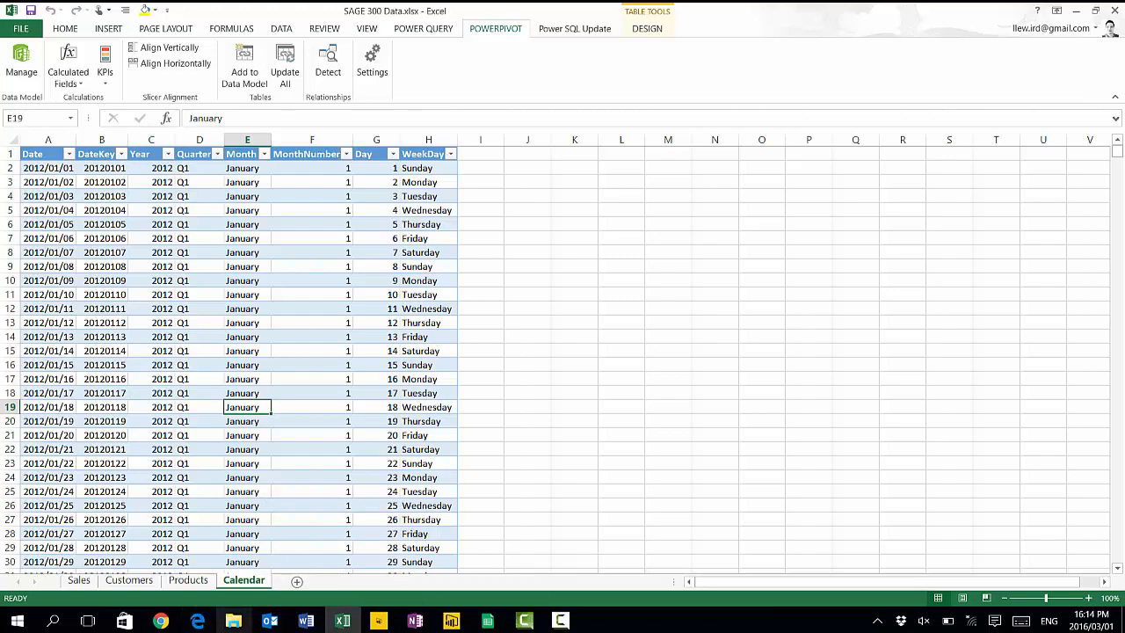
- Open SAGE NOTES.txt from the Sage 300 folder in Notepad, close the folder window, and return to the Excel workbook
click(233, 620)
click(587, 240)
double_click(587, 243)
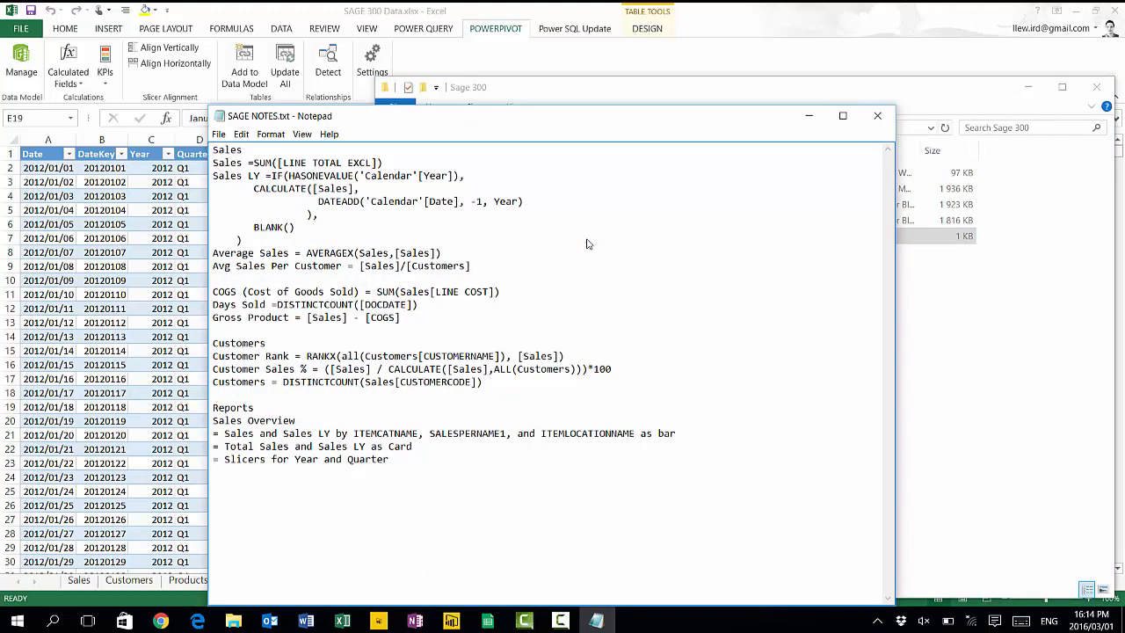
click(1096, 87)
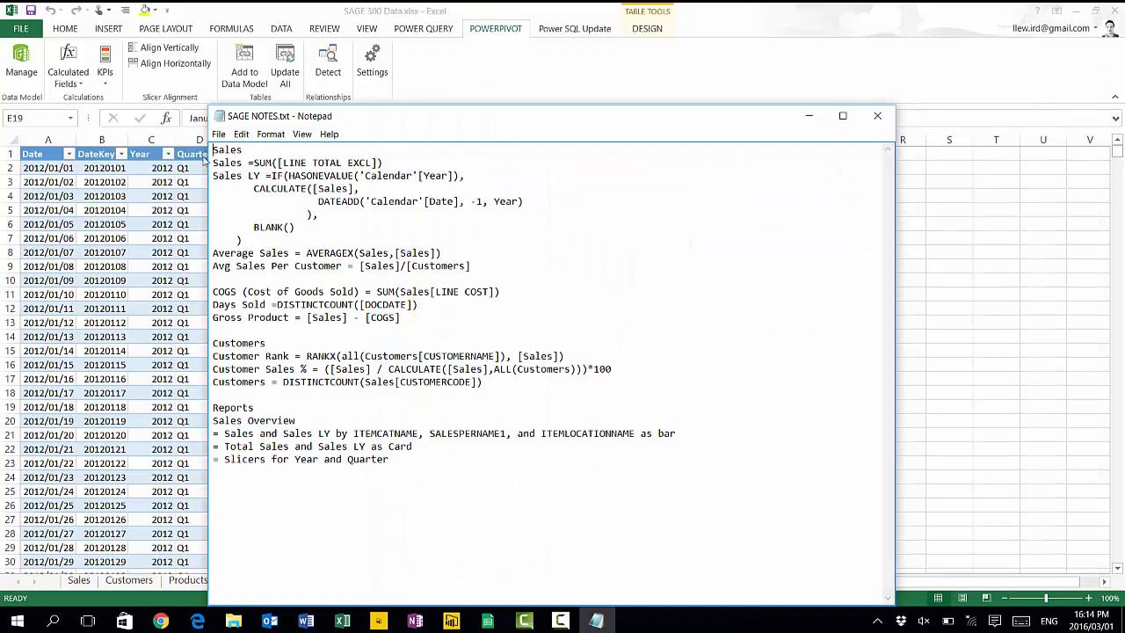
click(303, 97)
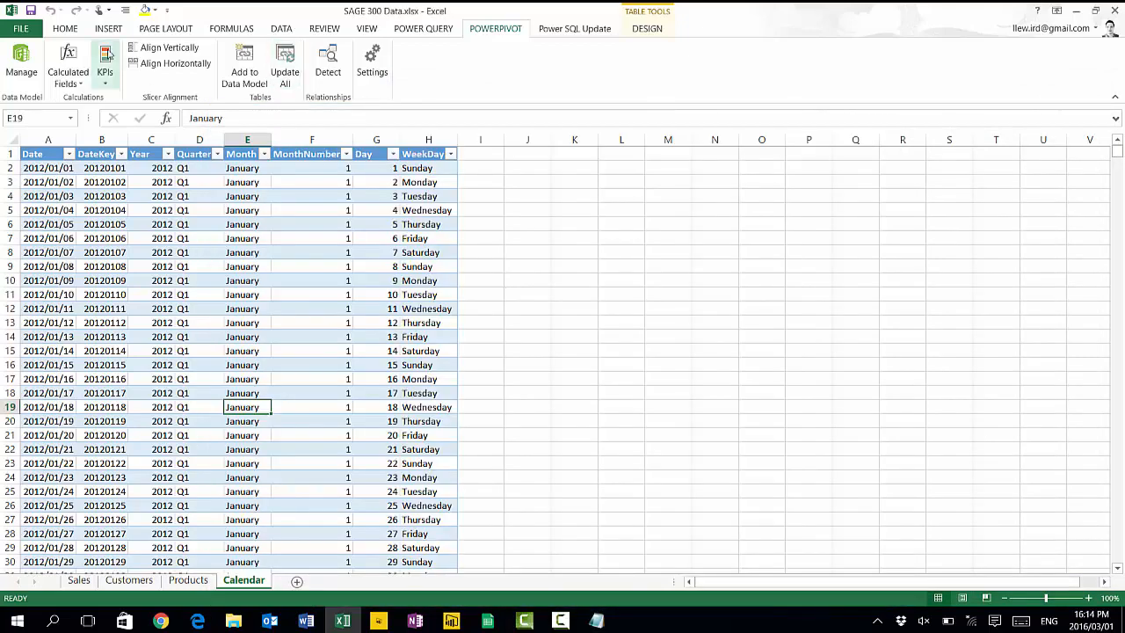
- Start a new calculated field in the Sales table and name it Sales
click(70, 85)
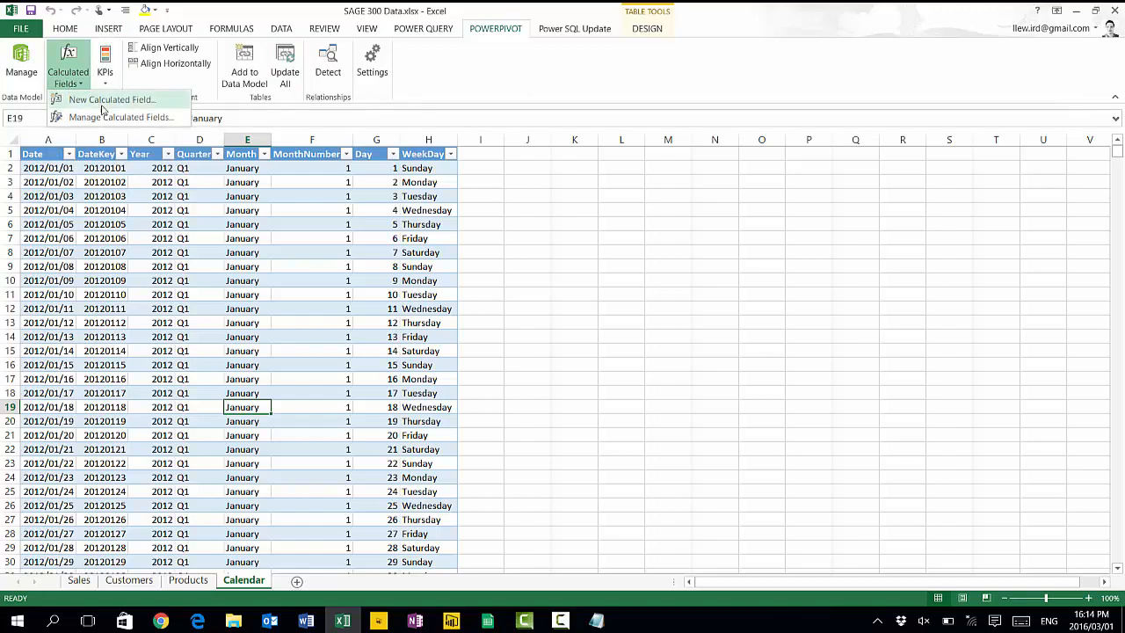
click(101, 100)
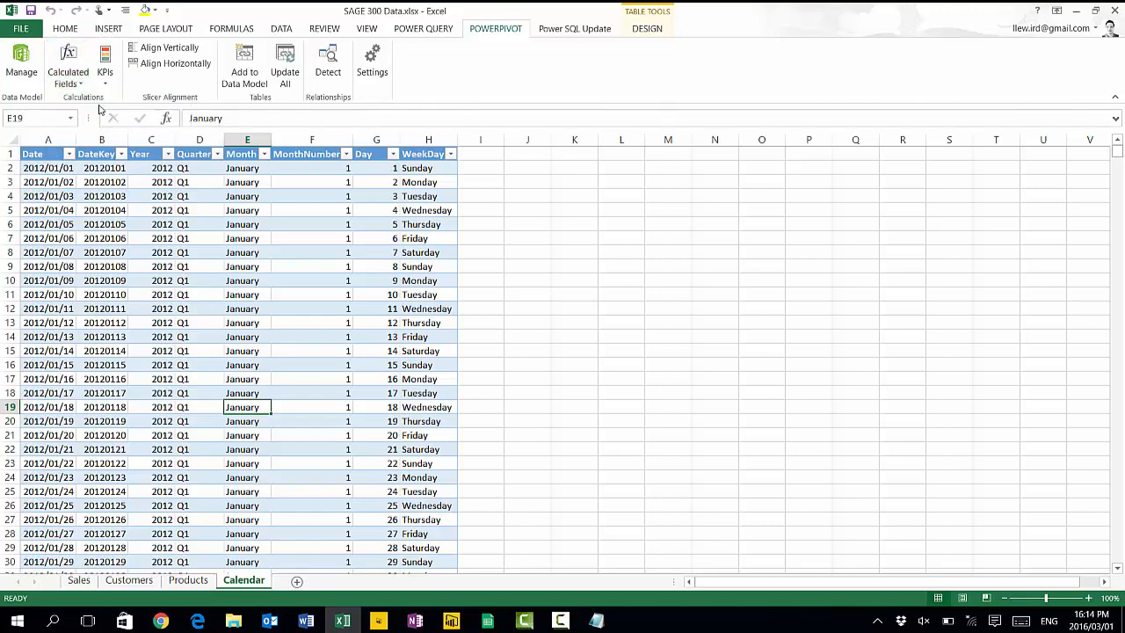
drag(255, 11, 747, 201)
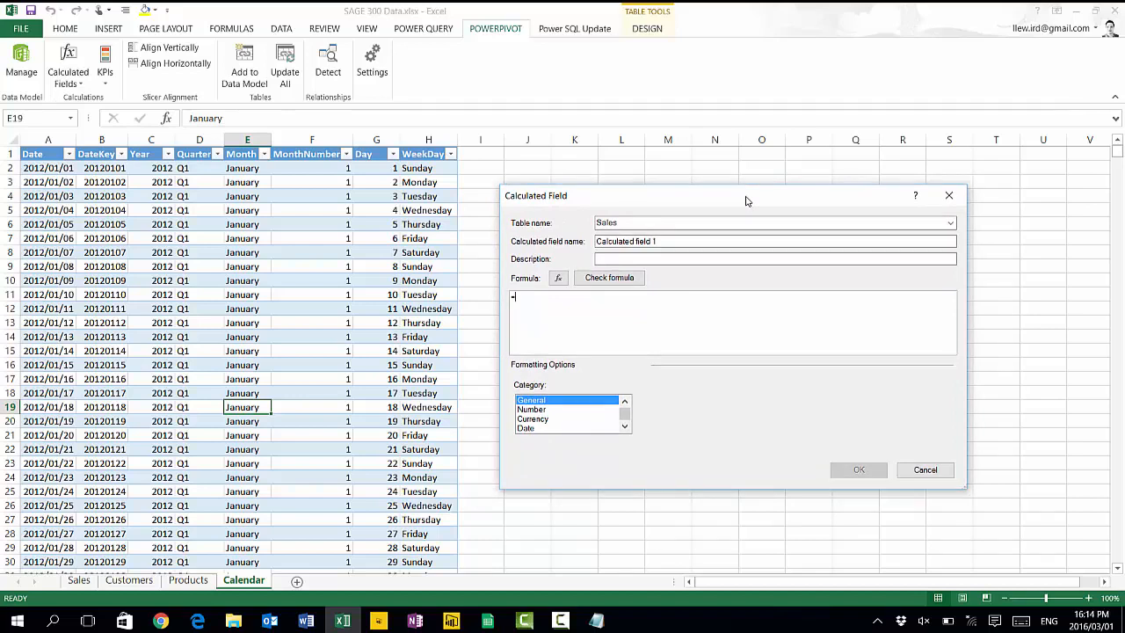
drag(665, 240, 539, 232)
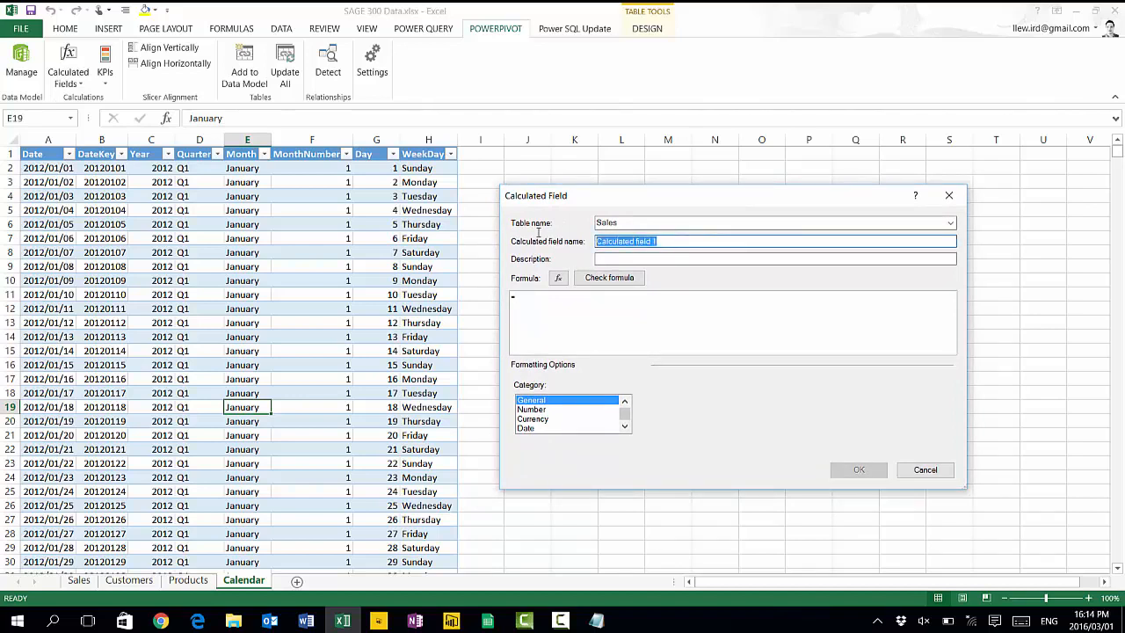
text(Sales)
key(Tab)
key(Tab)
key(Tab)
key(Tab)
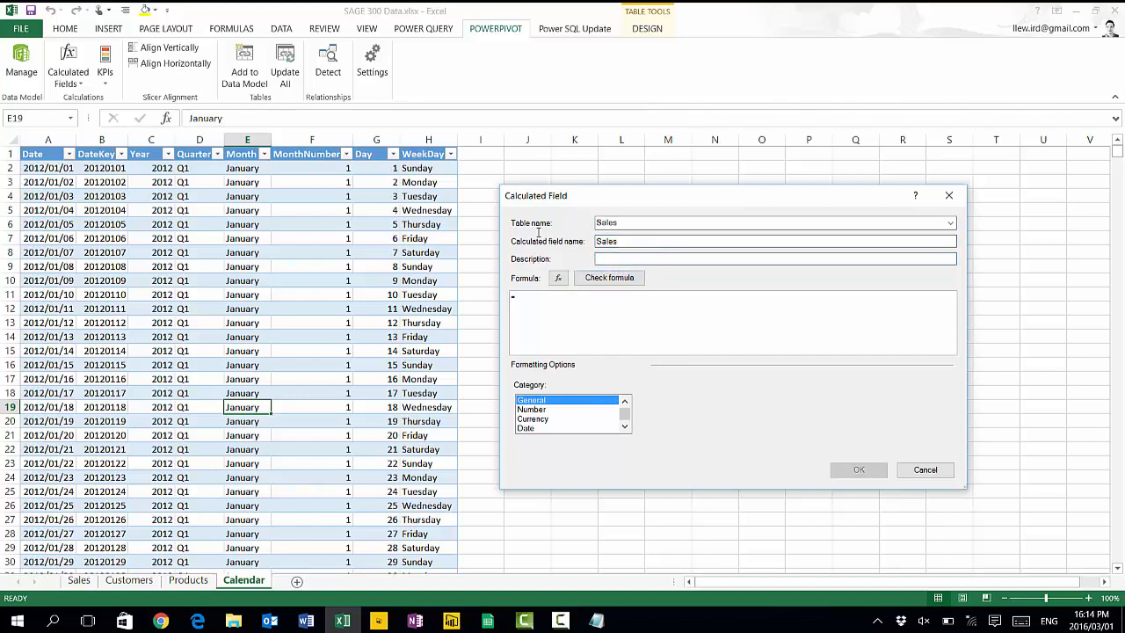
- Enter the formula =SUM(Sales[LINE TOTAL EXCL]) for the Sales calculated field, check it for errors, and save the field
text(sm)
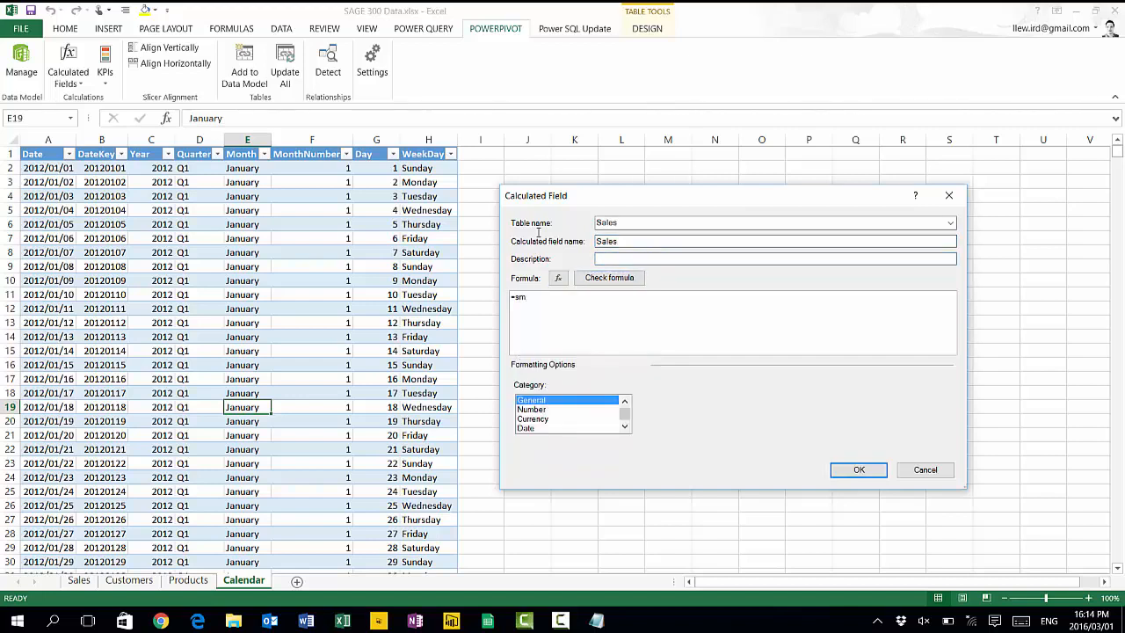
key(BackSpace)
text(um)
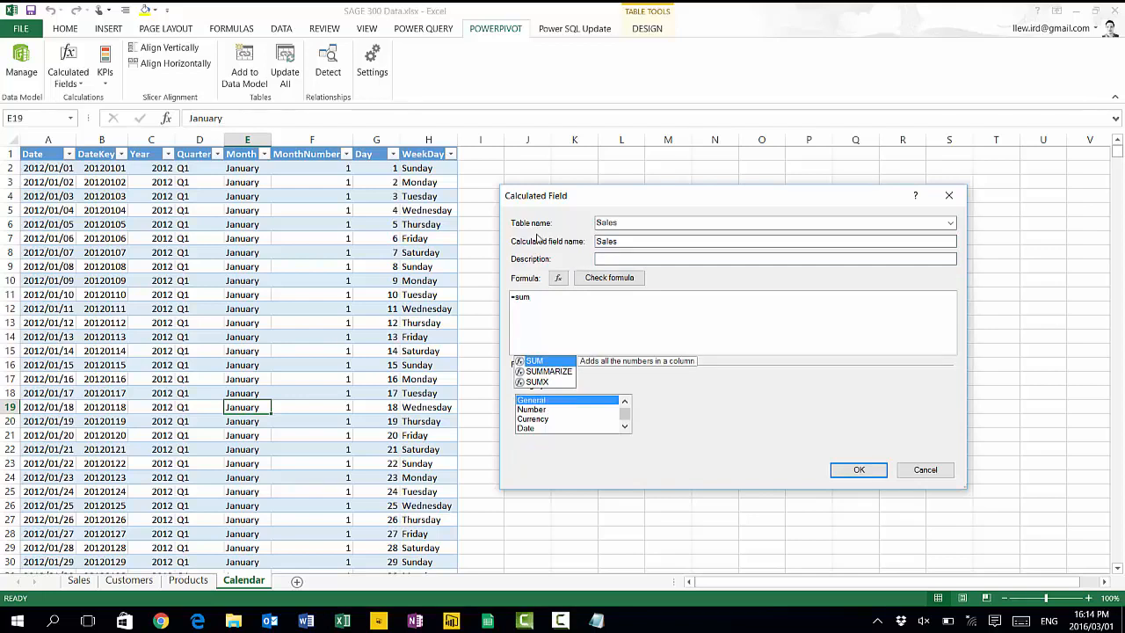
double_click(537, 363)
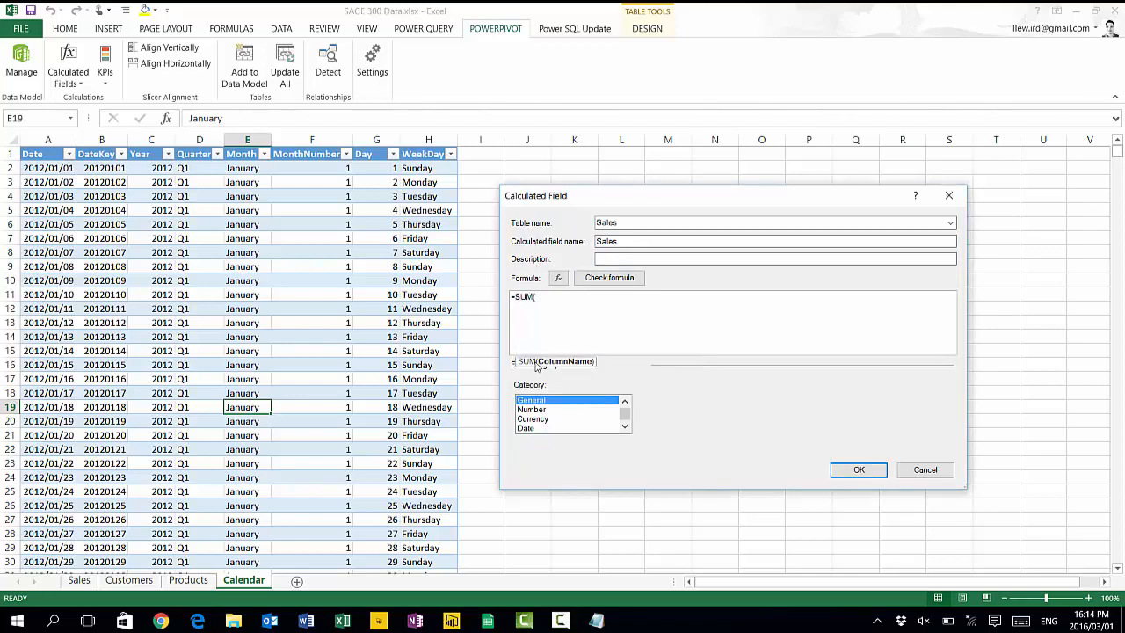
text(sales)
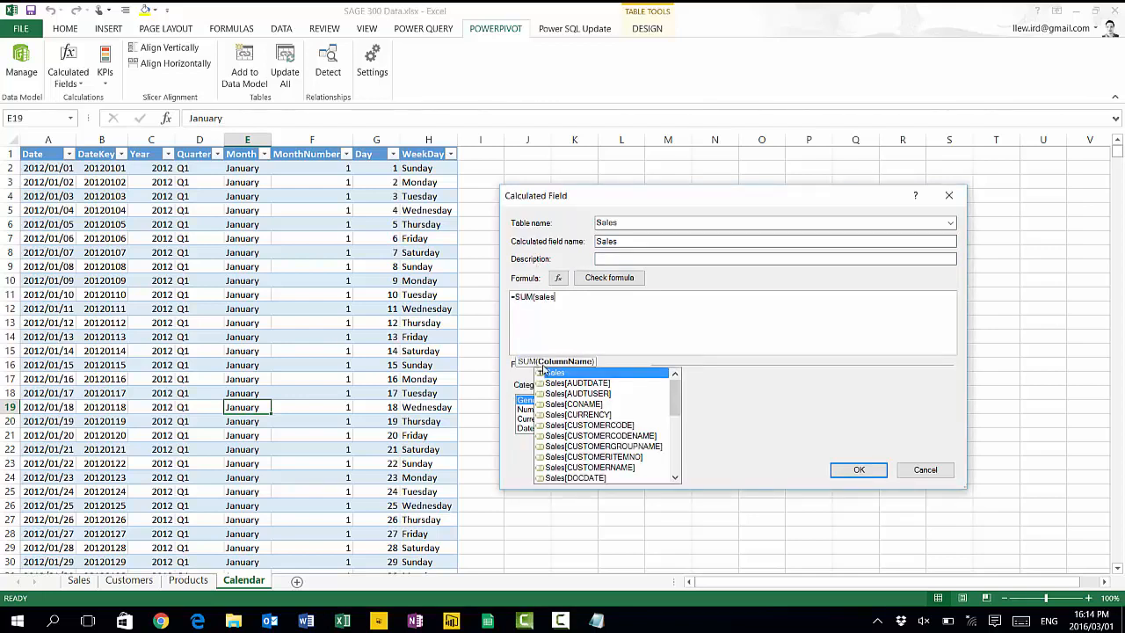
drag(670, 413, 677, 454)
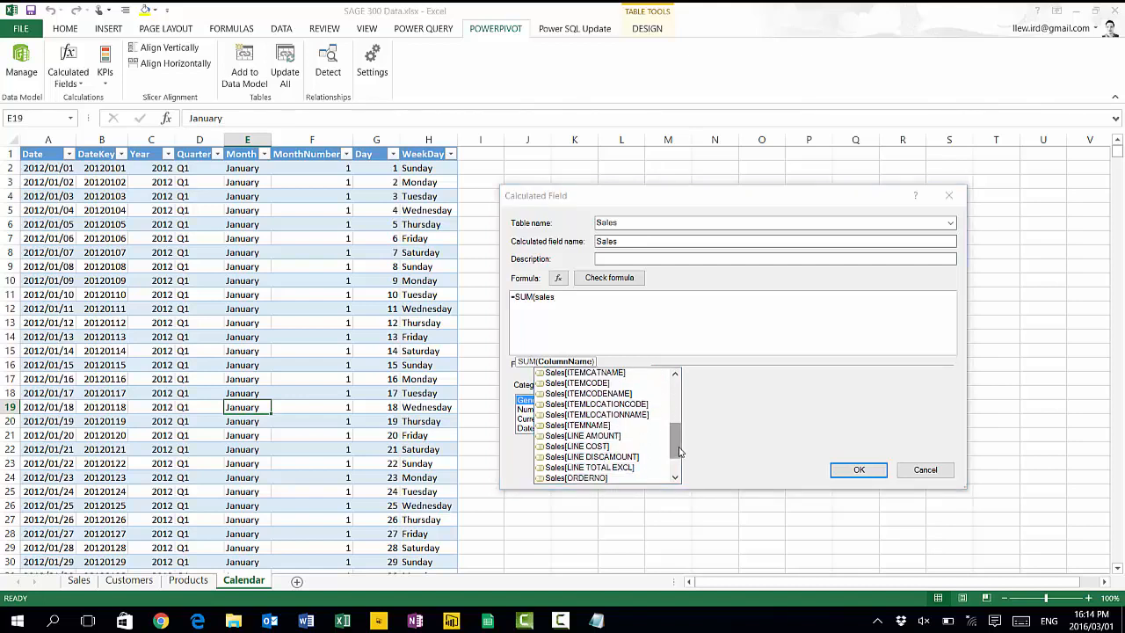
double_click(595, 467)
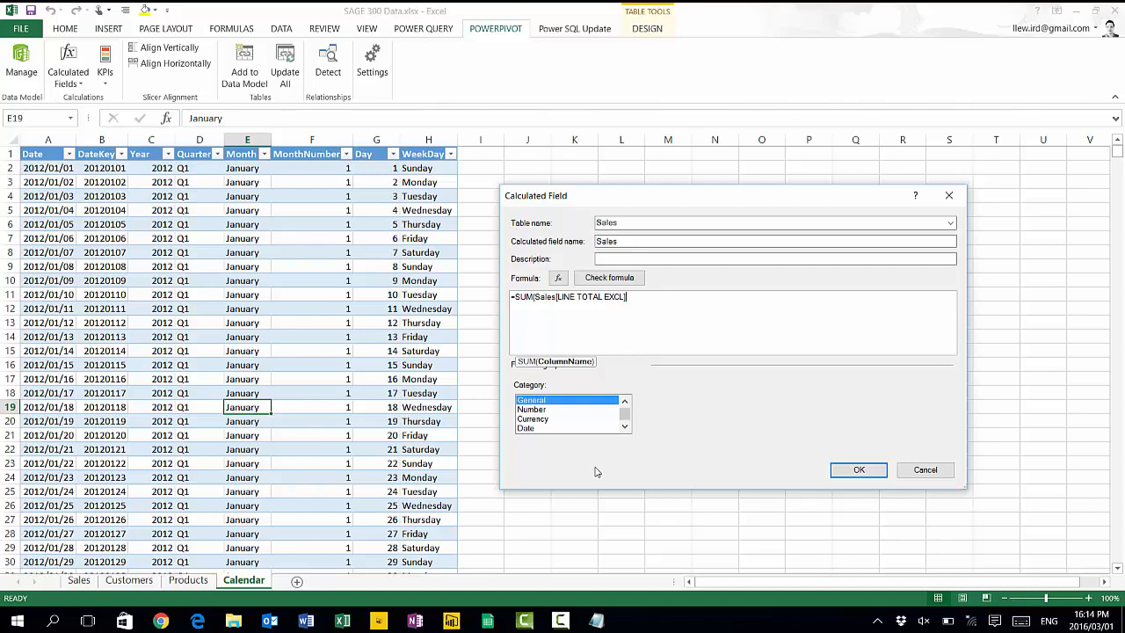
text())
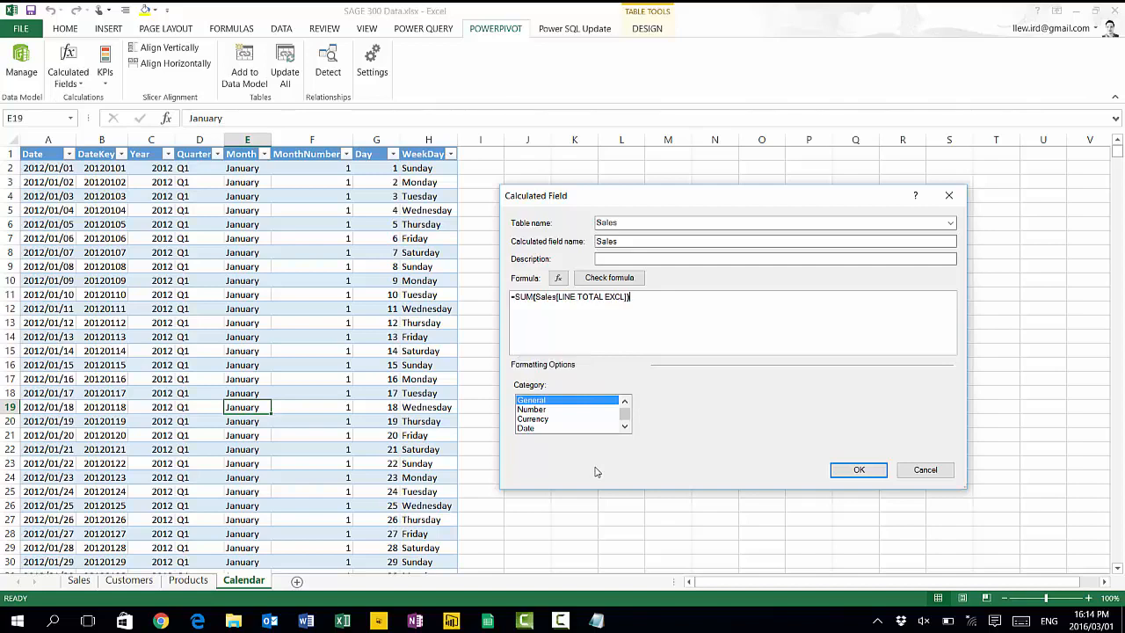
click(581, 281)
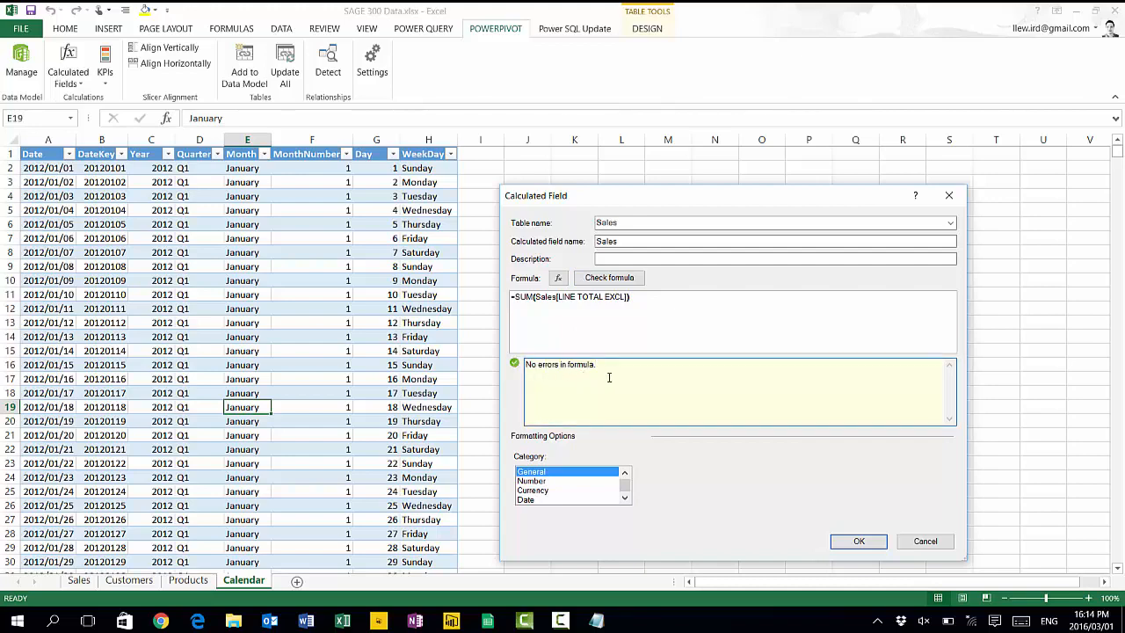
click(857, 540)
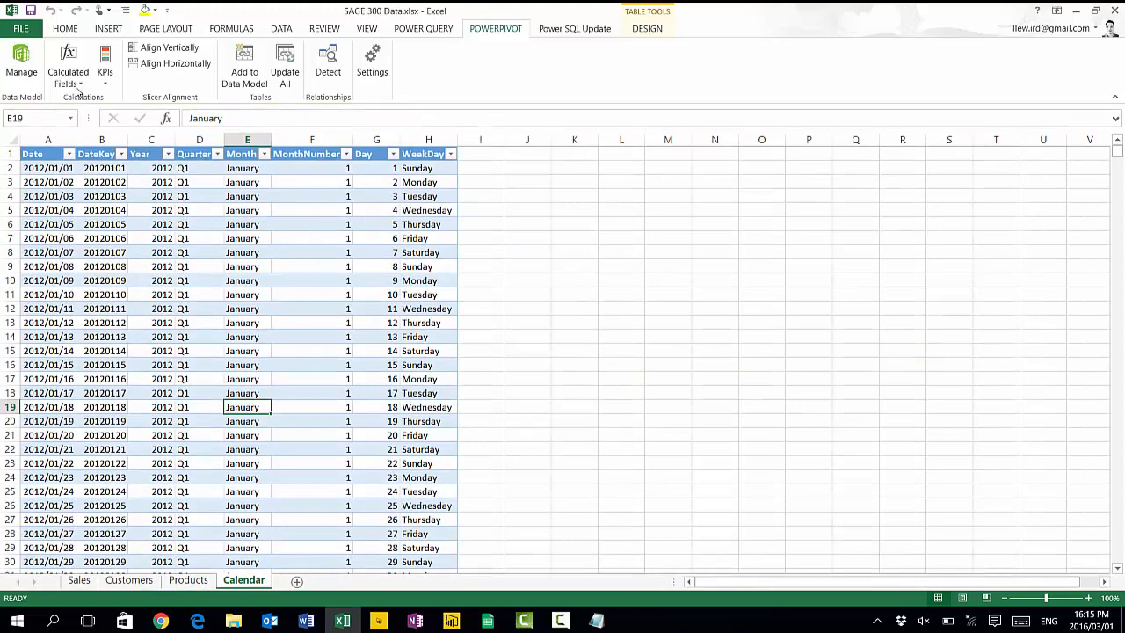
- Start a calculated field named Sales LY in the Sales table, beginning its formula with =IF(HASONEVALUE(Calendar[Year])
click(77, 90)
click(84, 102)
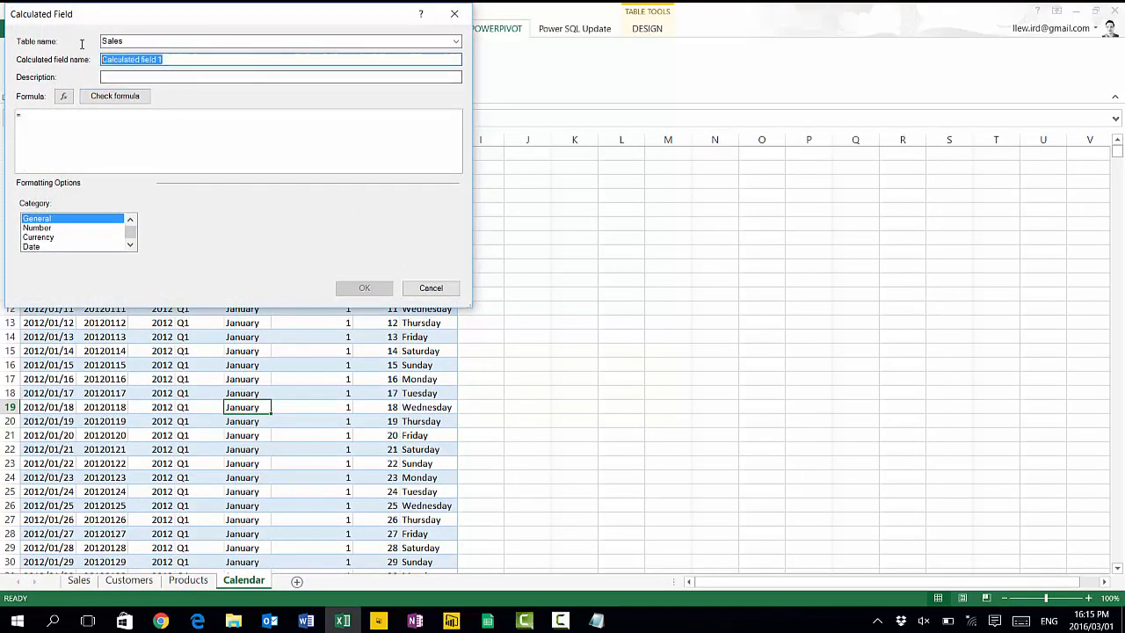
text(Sales)
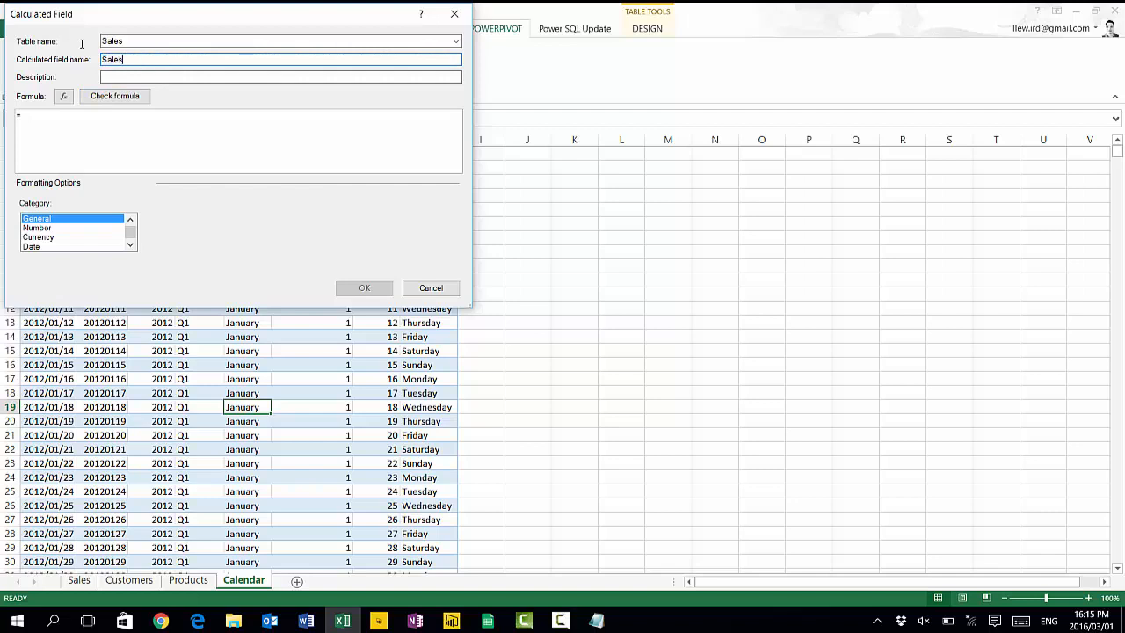
text( LY)
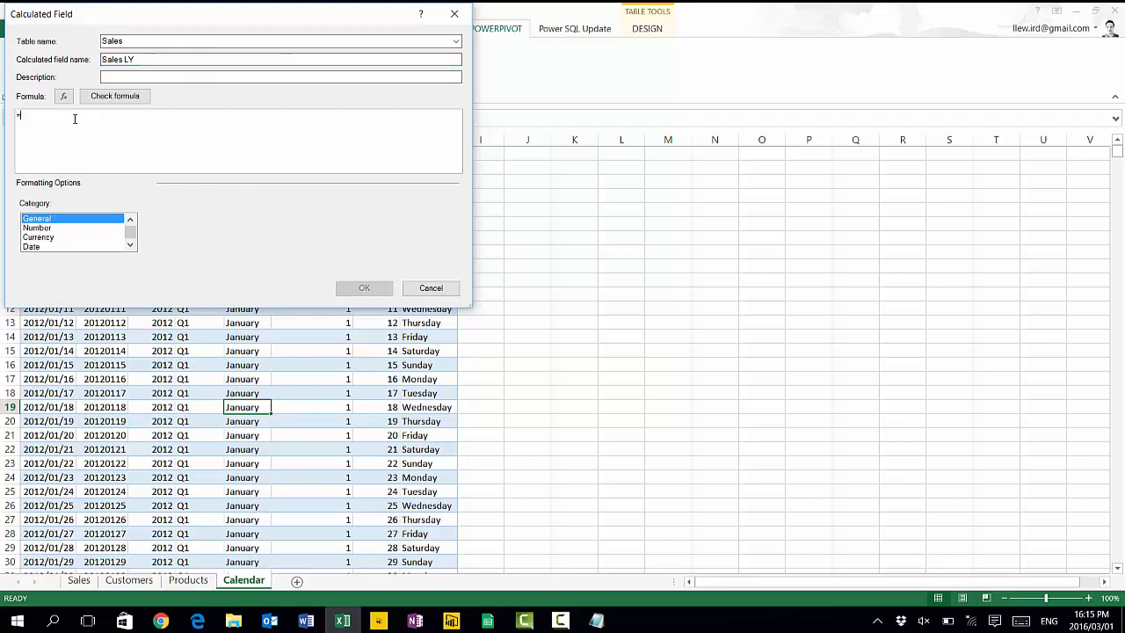
text(IF()
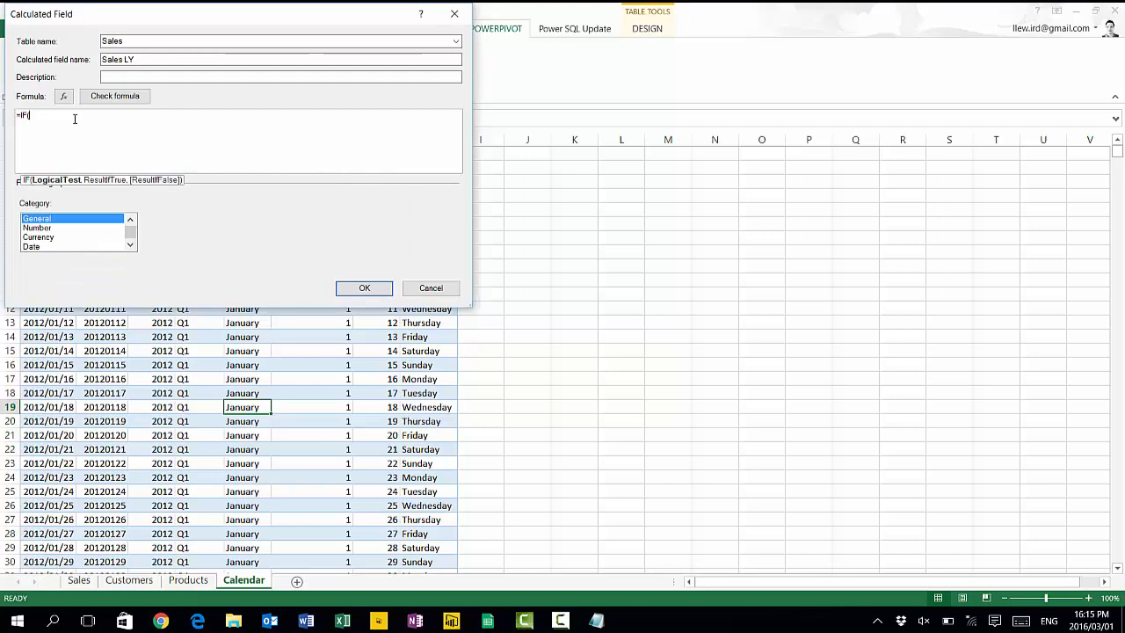
text(has)
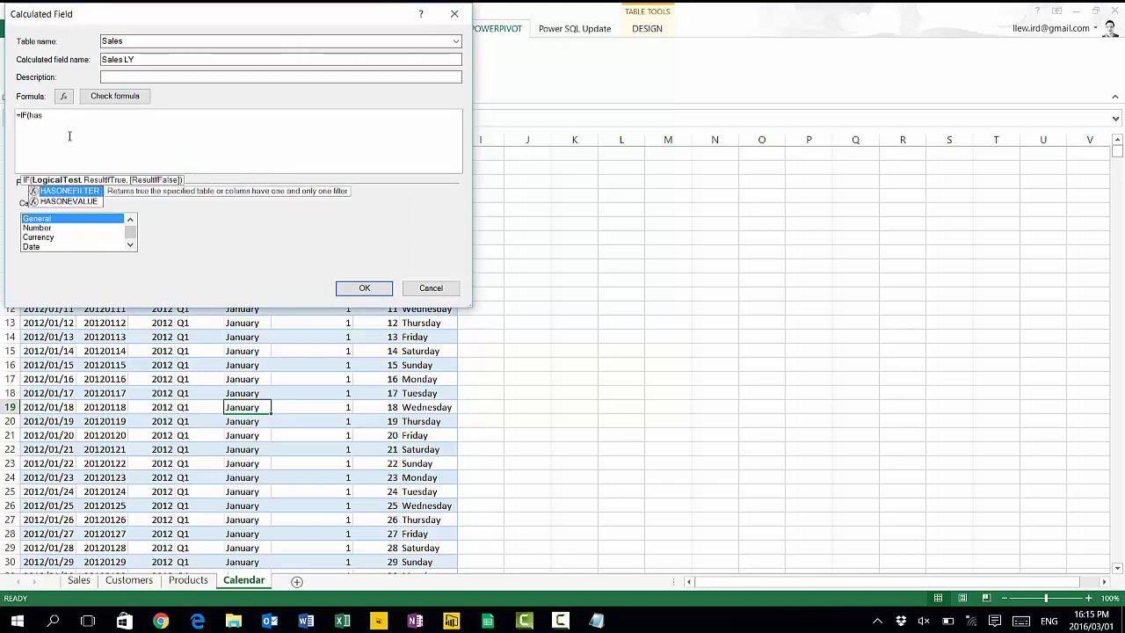
double_click(60, 203)
text(cale)
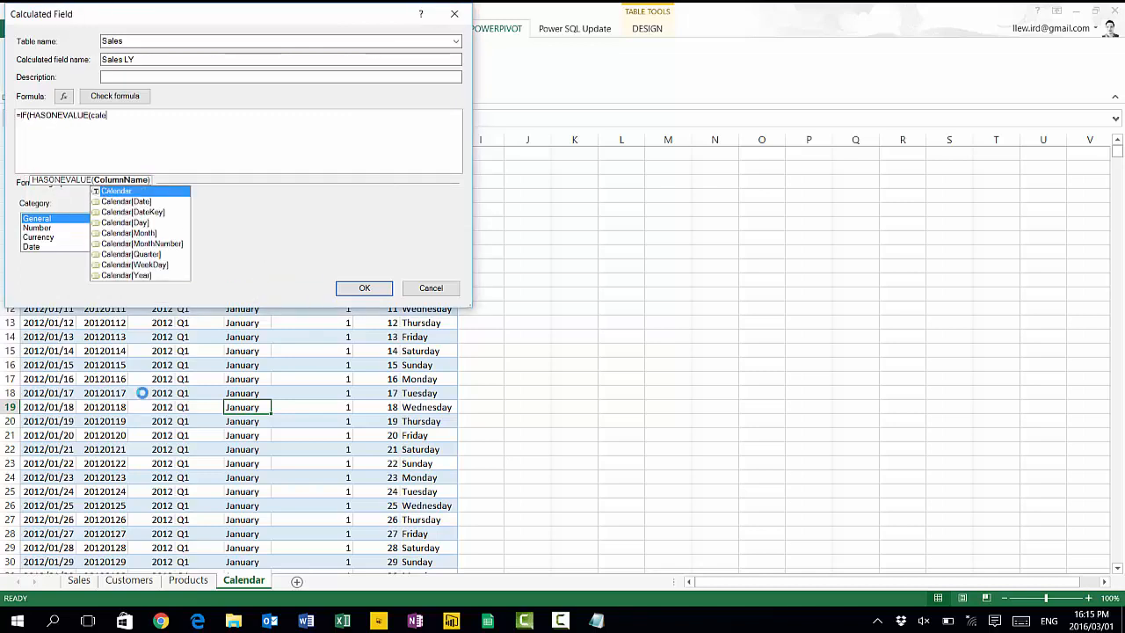
double_click(136, 276)
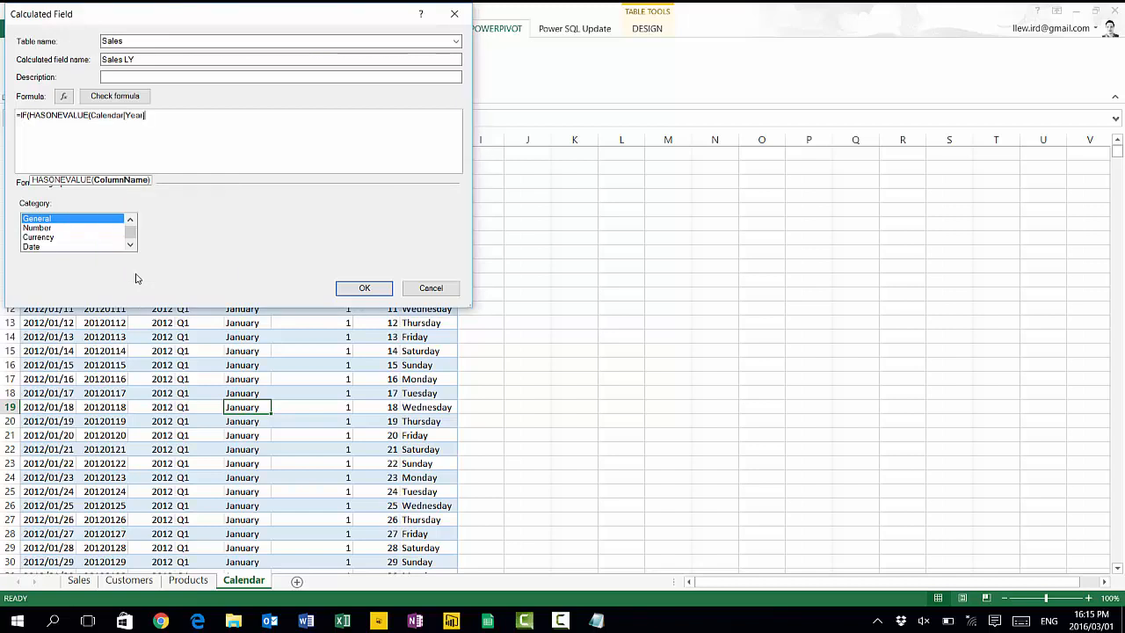
text())
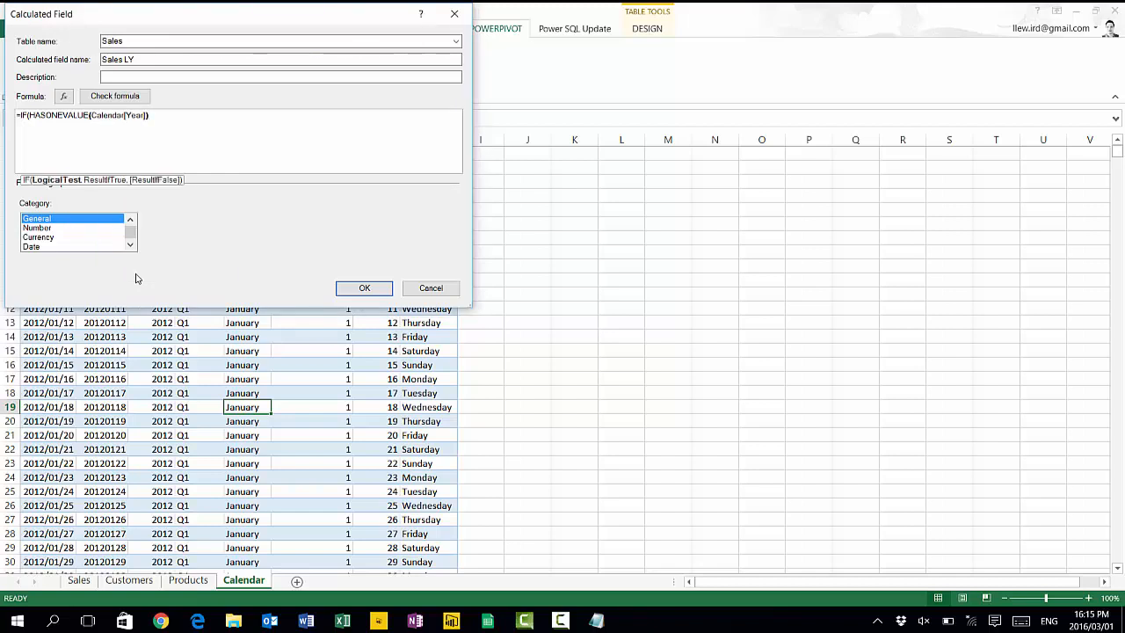
- Complete the Sales LY formula from the notes with CALCULATE([Sales], DATEADD('Calendar'[Date], -1, Year)), BLANK()) and review the DATEADD arguments
text(CALCULATE([Sales],              DATEADD('Calendar'[Date], -1, Year)             ),      BLANK()    ))
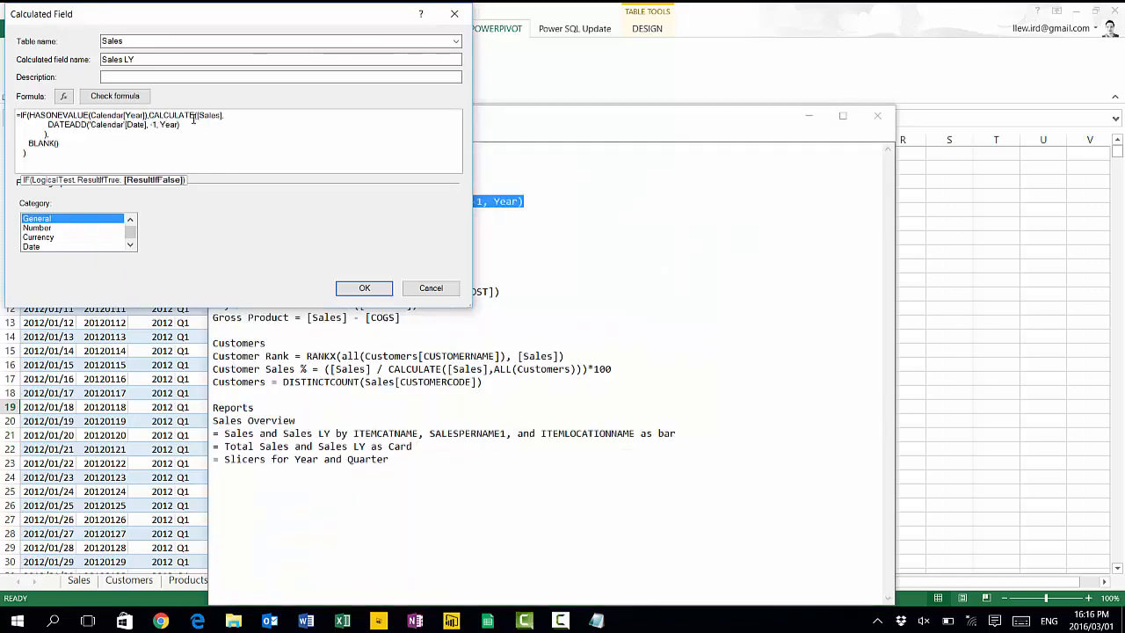
click(59, 124)
click(134, 126)
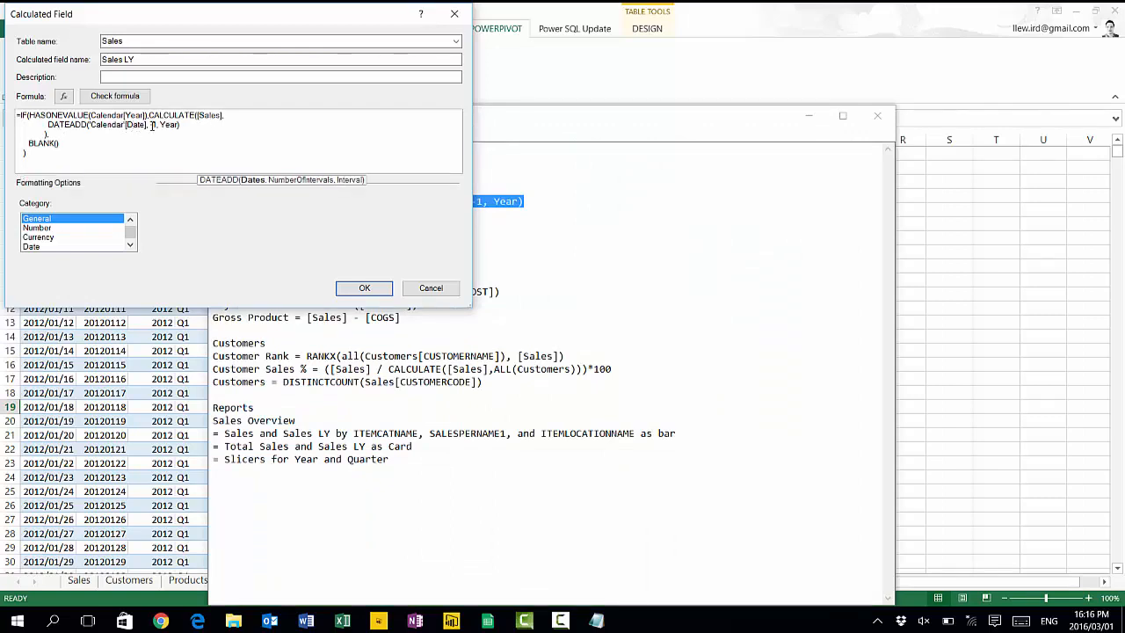
drag(158, 124, 180, 125)
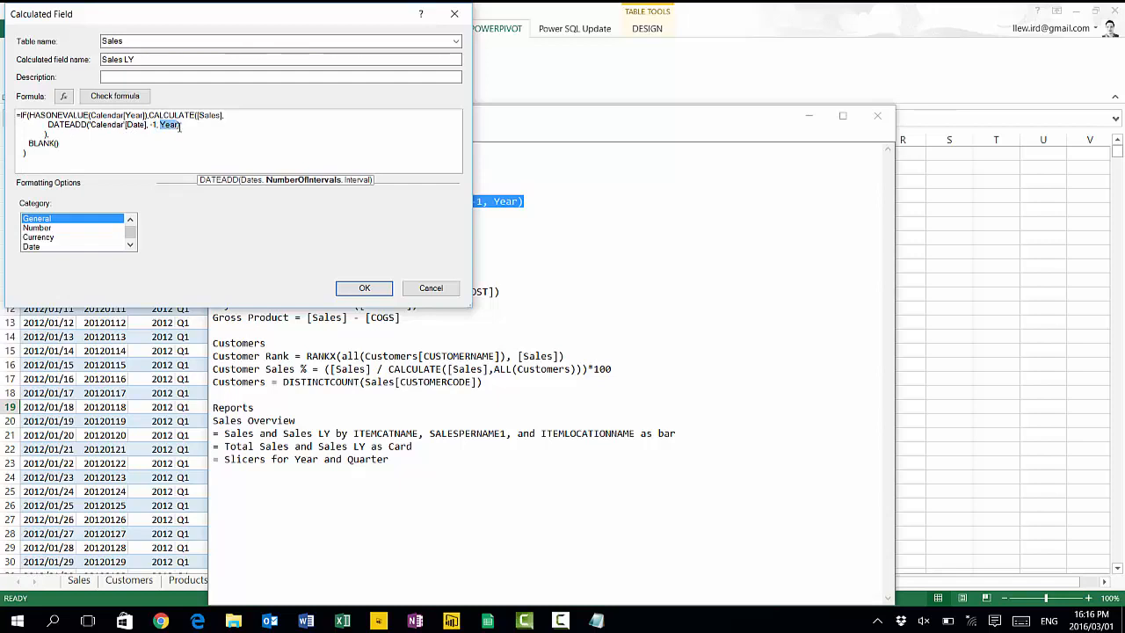
click(191, 128)
click(37, 151)
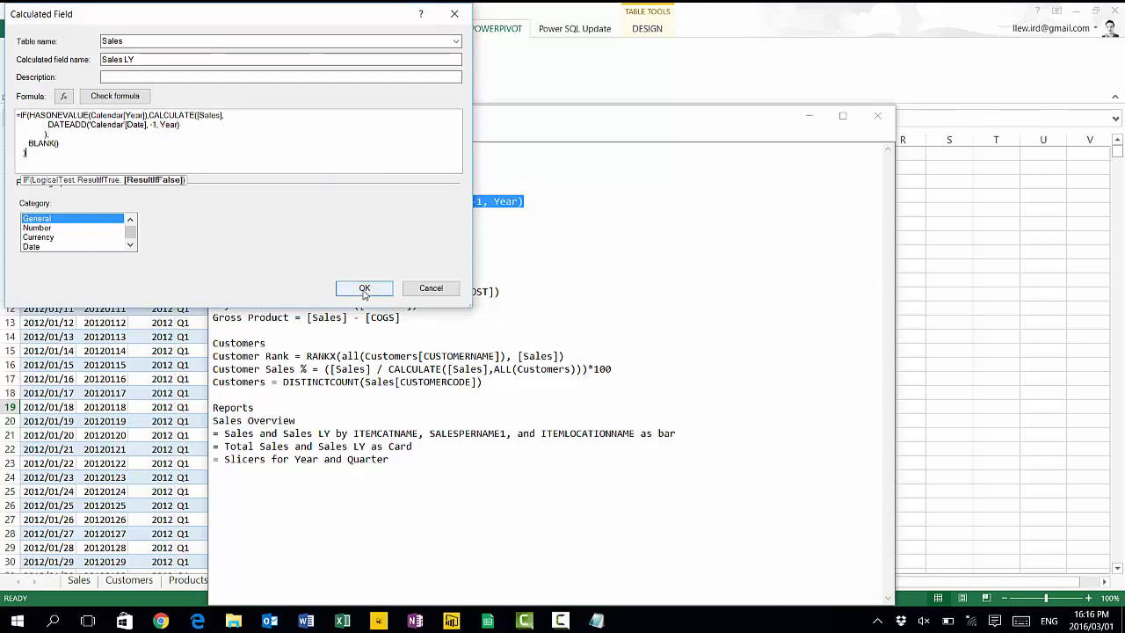
- Check the Sales LY formula for errors, save the calculated field, and return to the Excel workbook
click(142, 99)
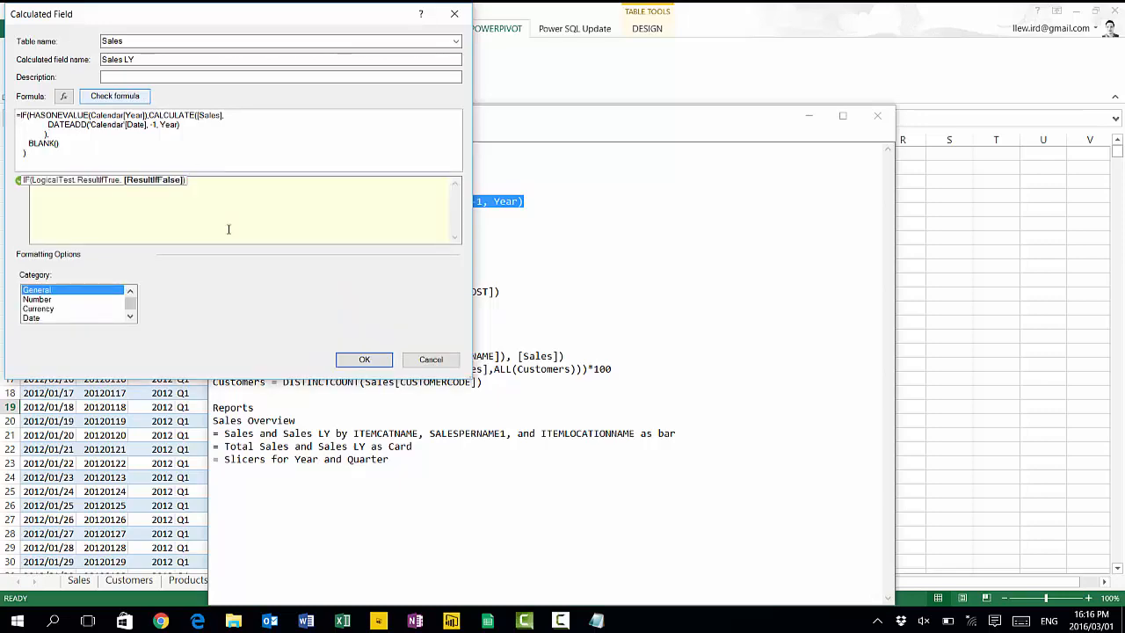
click(363, 358)
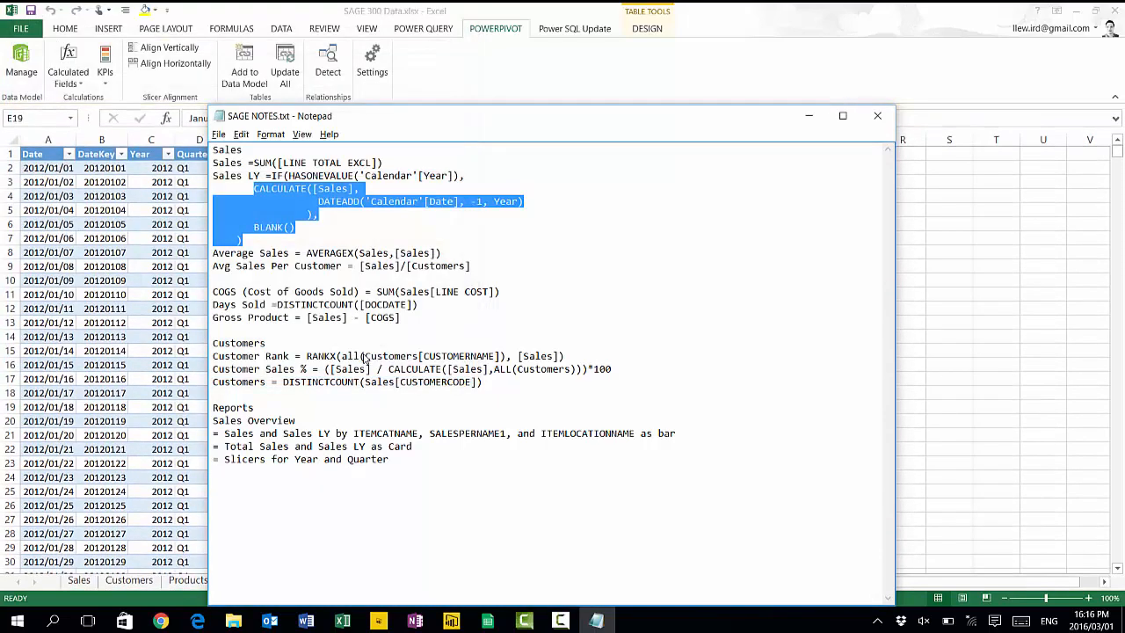
key(alt+Tab)
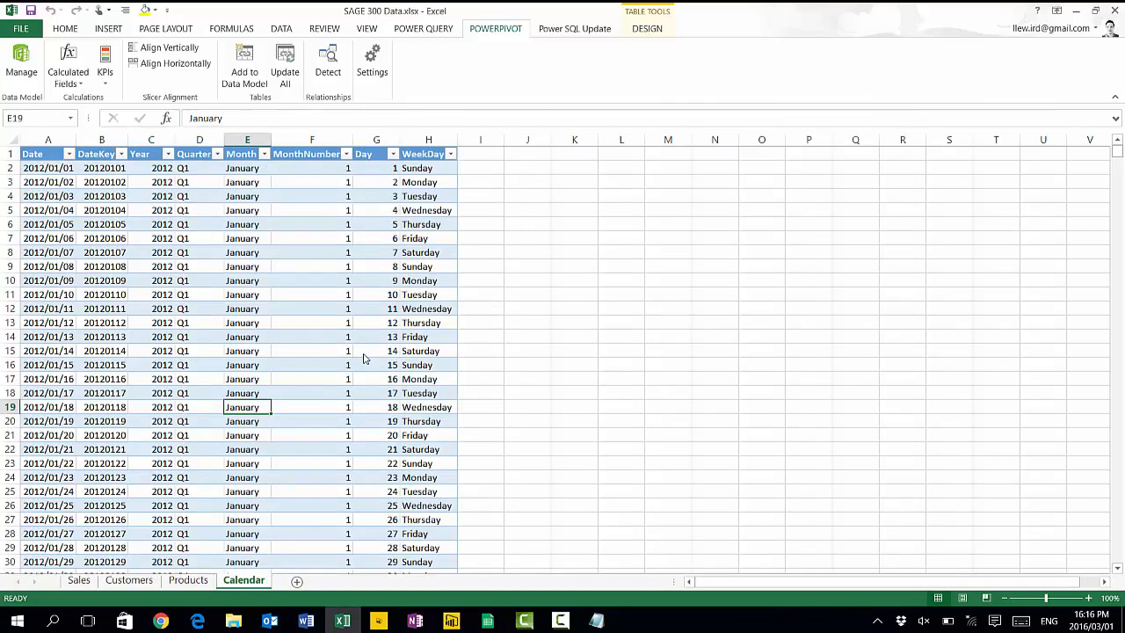
- Insert a new Power View report from the Sales sheet
click(78, 581)
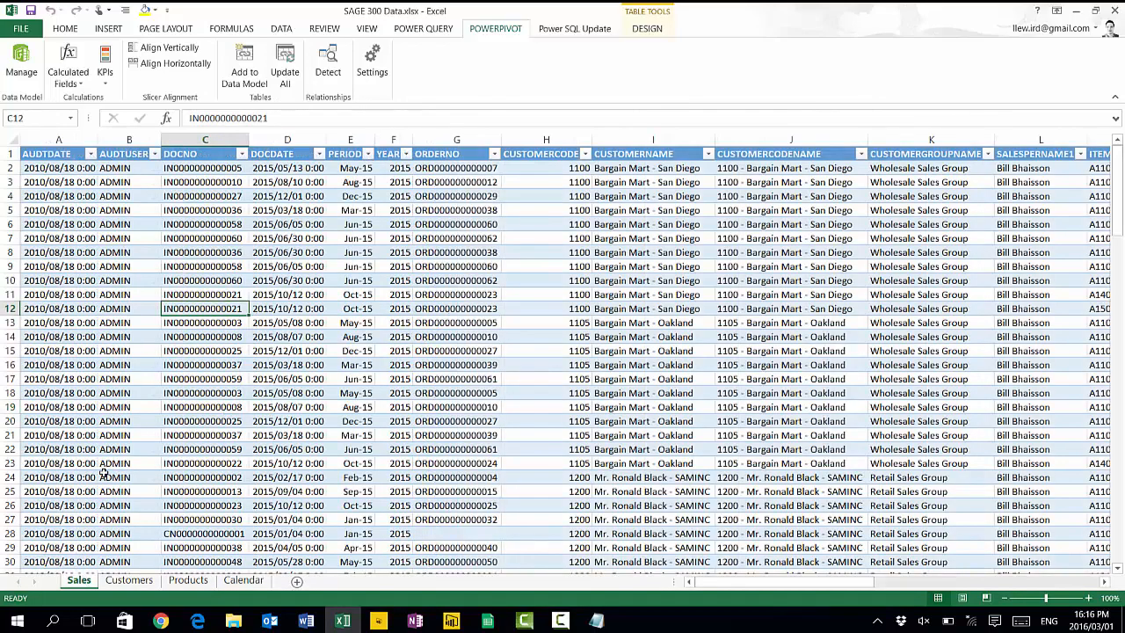
click(109, 29)
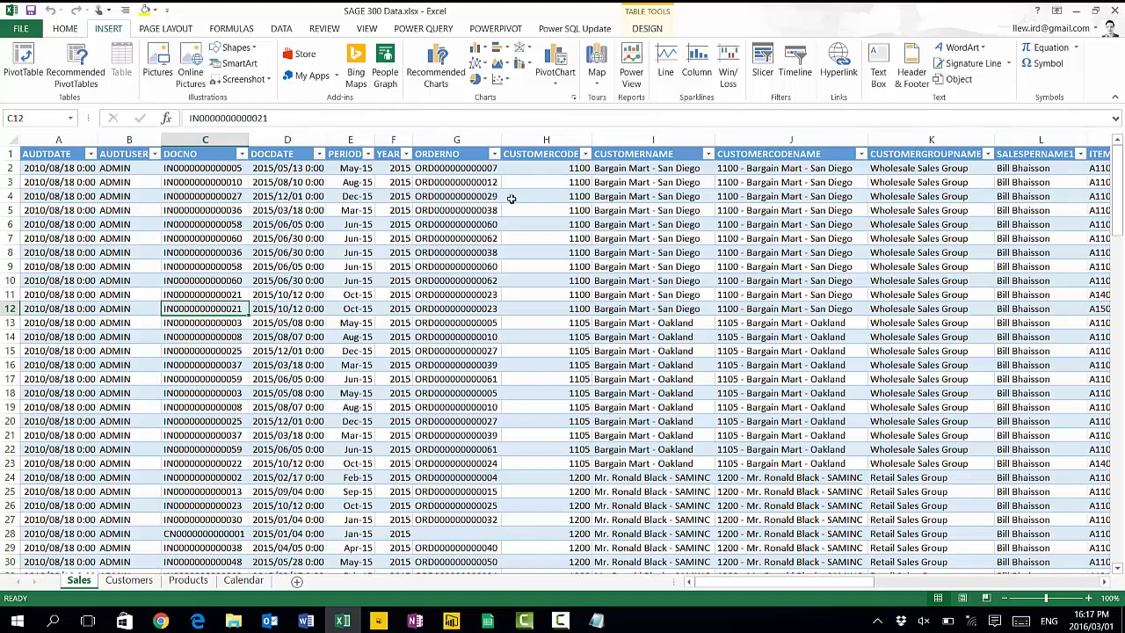
click(631, 72)
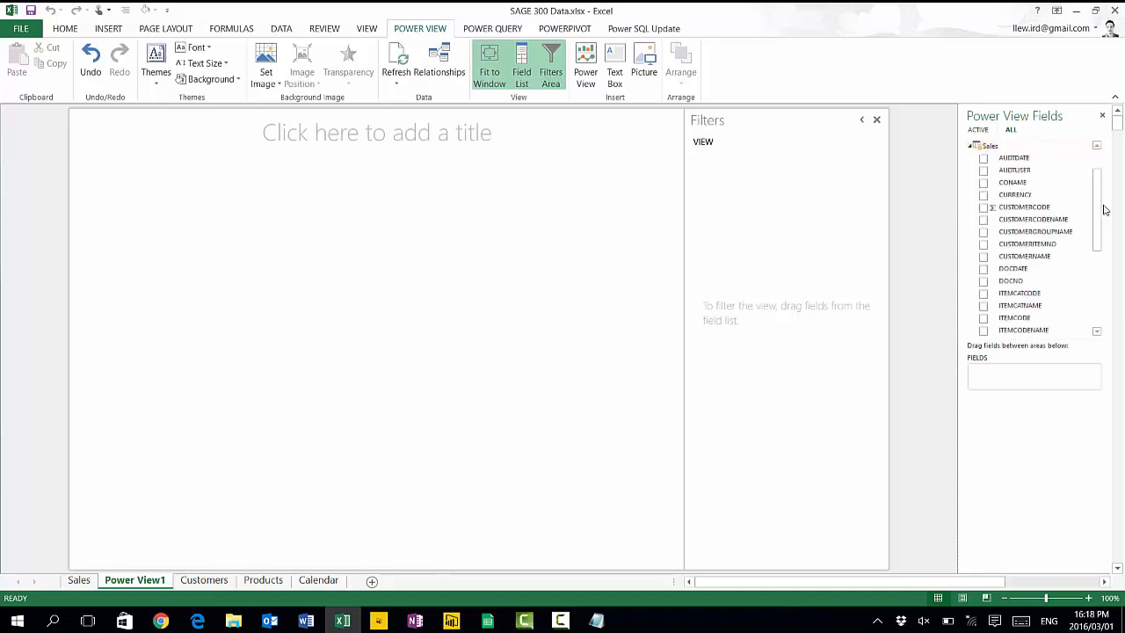
- Add a table to the Power View report showing ITEMCATNAME with the Sales and Sales LY fields
drag(1097, 206, 1098, 241)
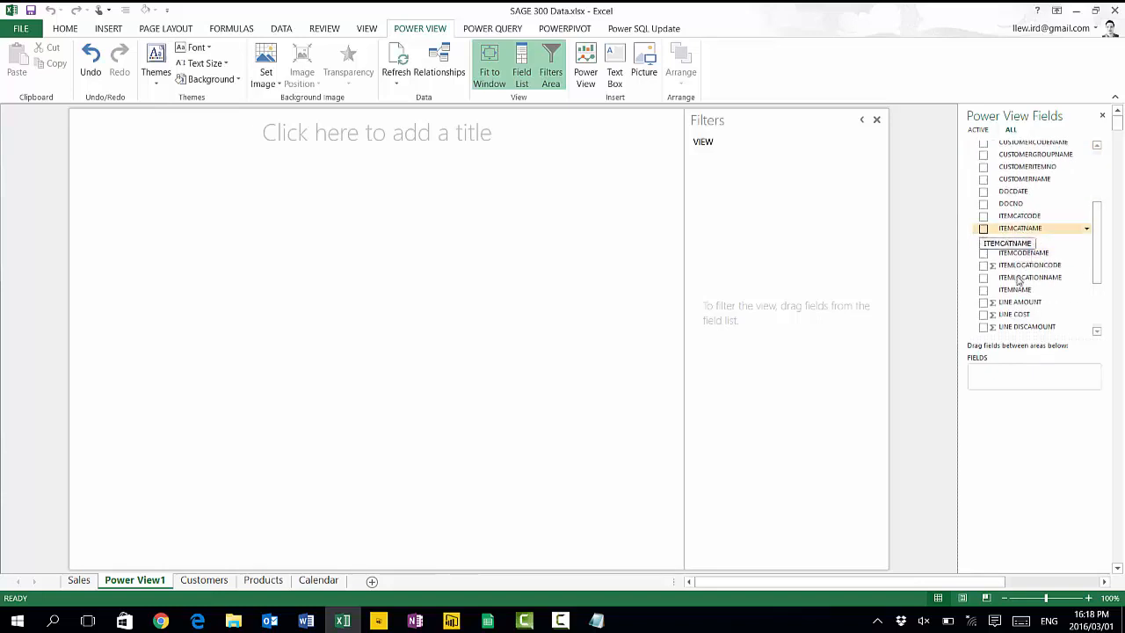
click(983, 229)
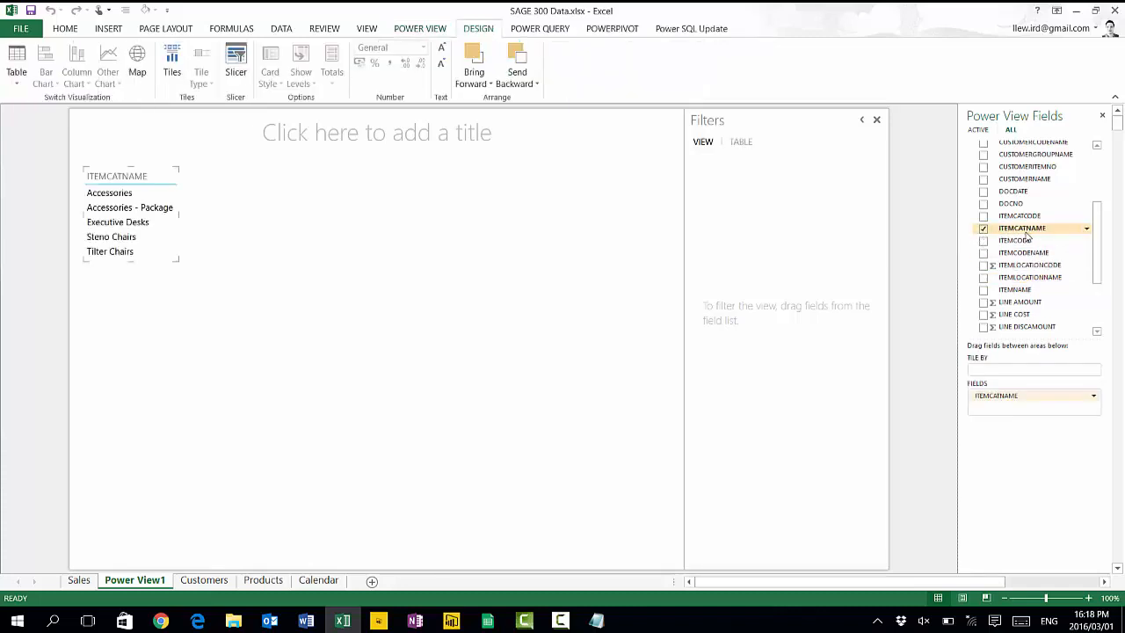
drag(1096, 254, 1100, 300)
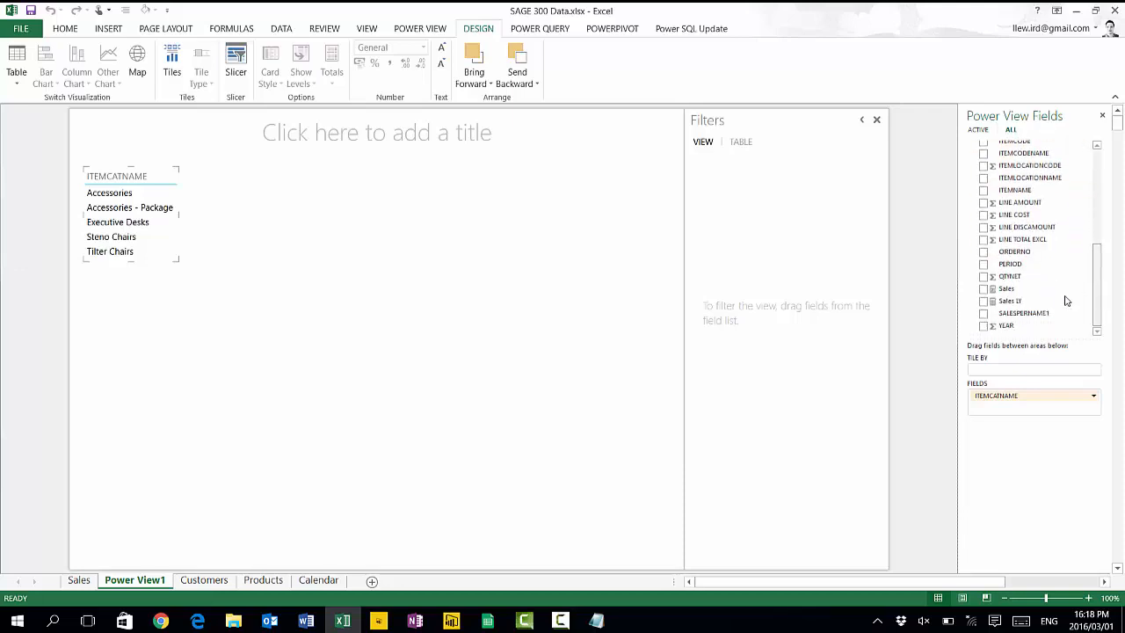
click(983, 289)
click(983, 300)
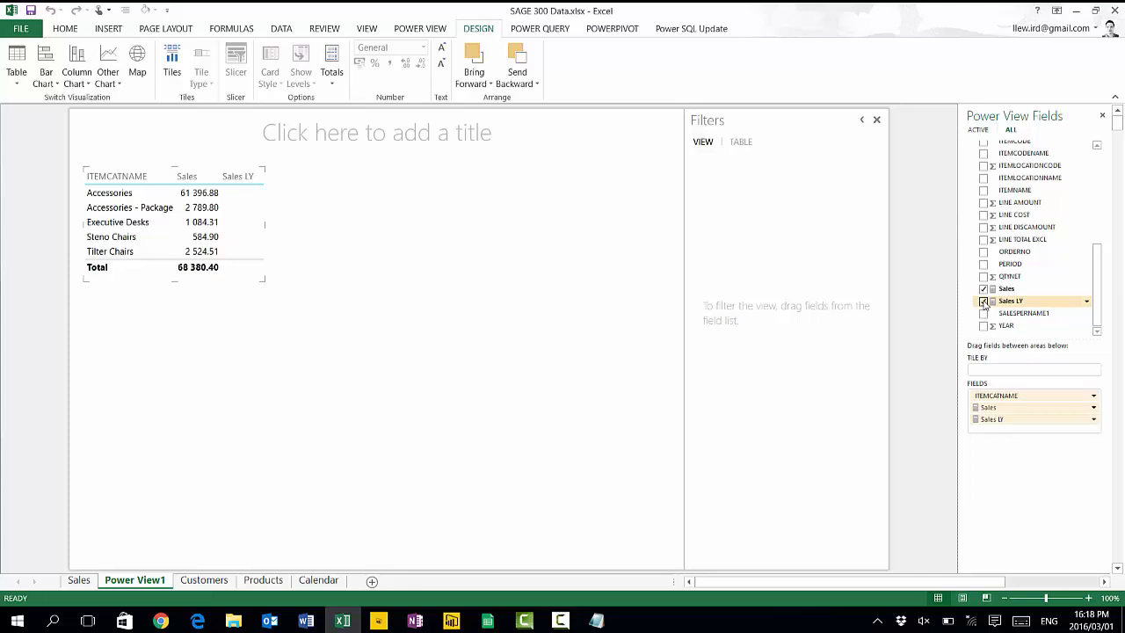
click(145, 319)
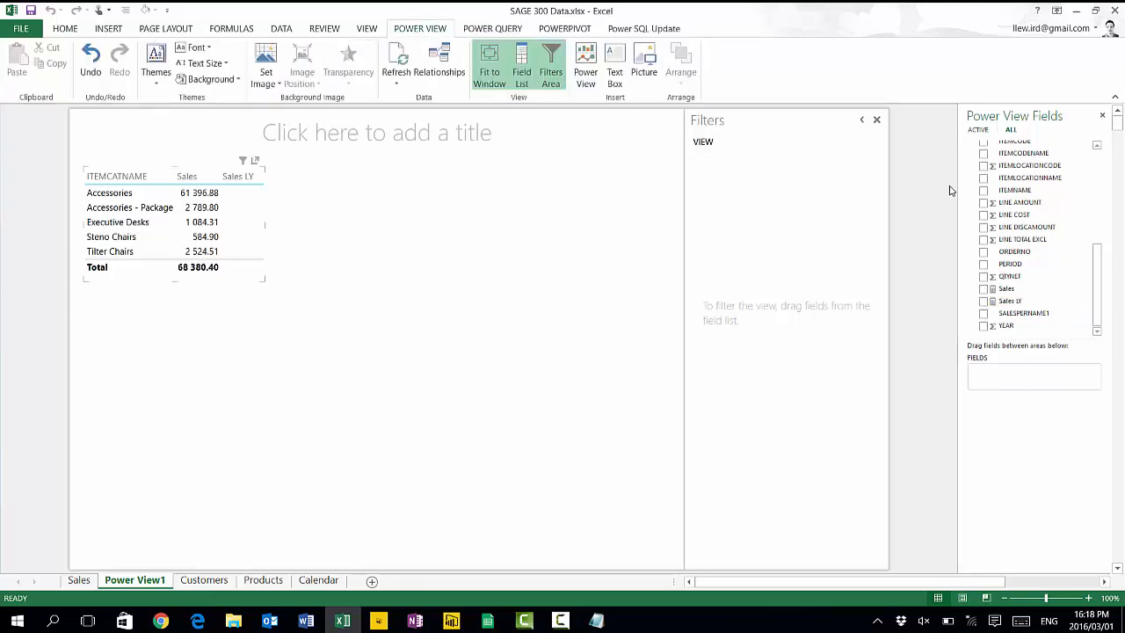
- Create a SALESPERNAME1 table with Sales and Sales LY, place it below the category table, and widen it to fit all columns
mouse_move(1097, 291)
mouse_down()
mouse_move(1095, 217)
mouse_move(1096, 310)
mouse_up()
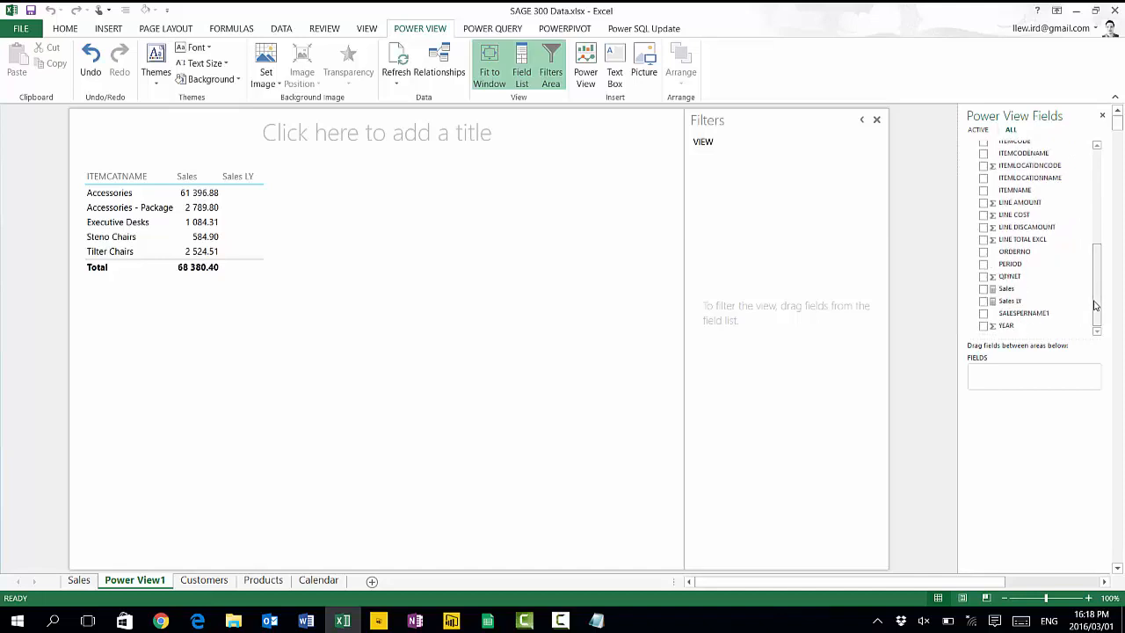
click(983, 313)
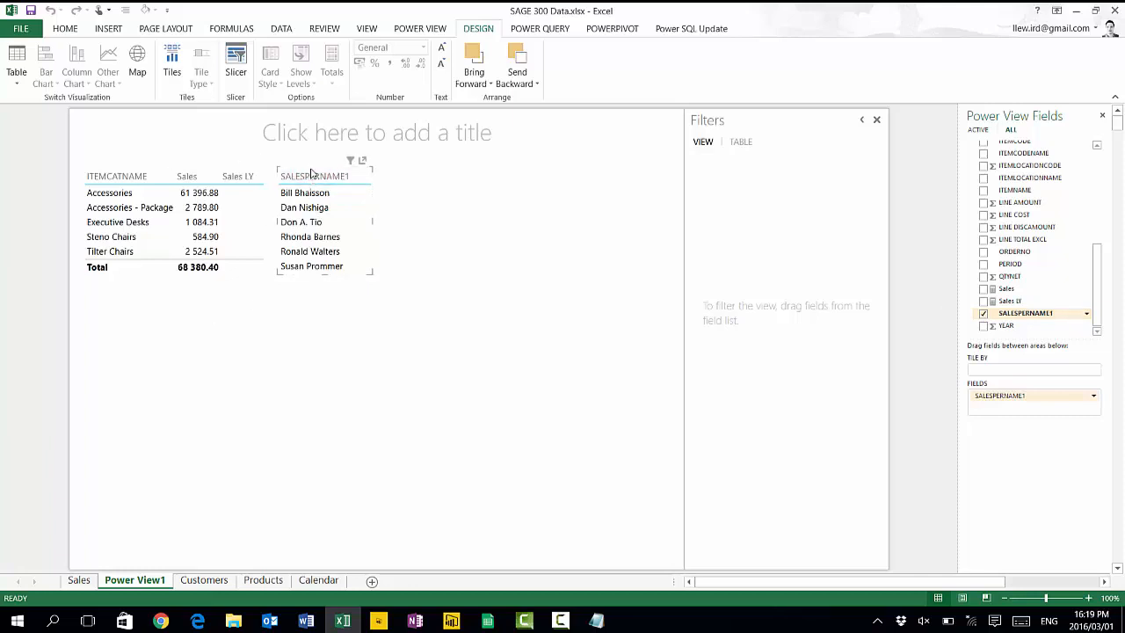
mouse_move(312, 174)
mouse_down()
mouse_move(195, 327)
mouse_move(104, 293)
mouse_move(122, 292)
mouse_up()
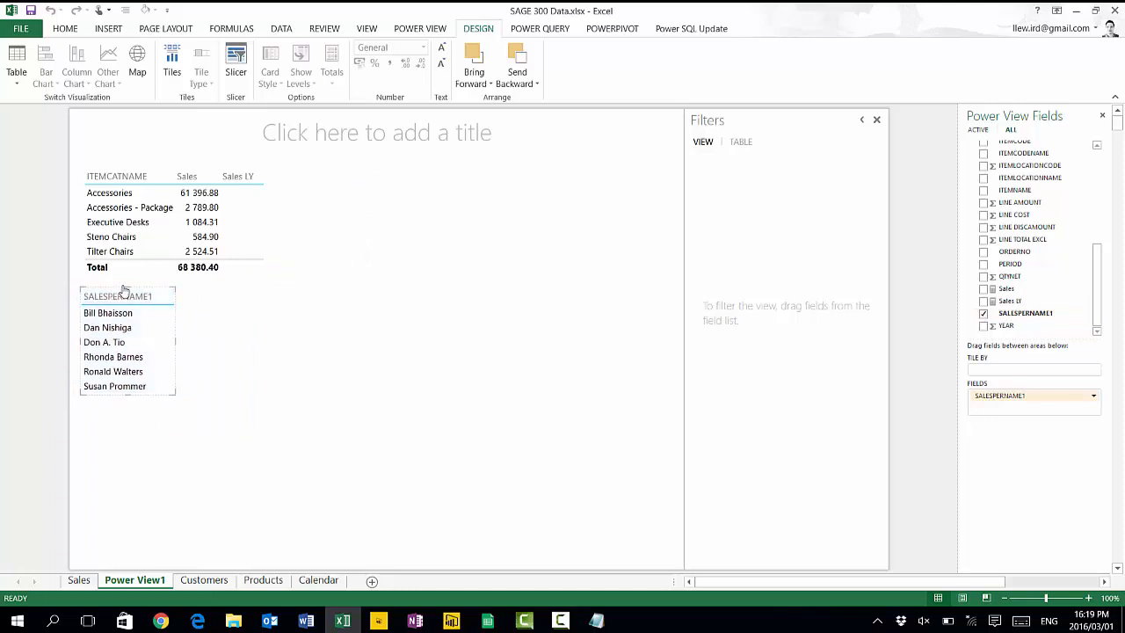
click(983, 288)
click(983, 300)
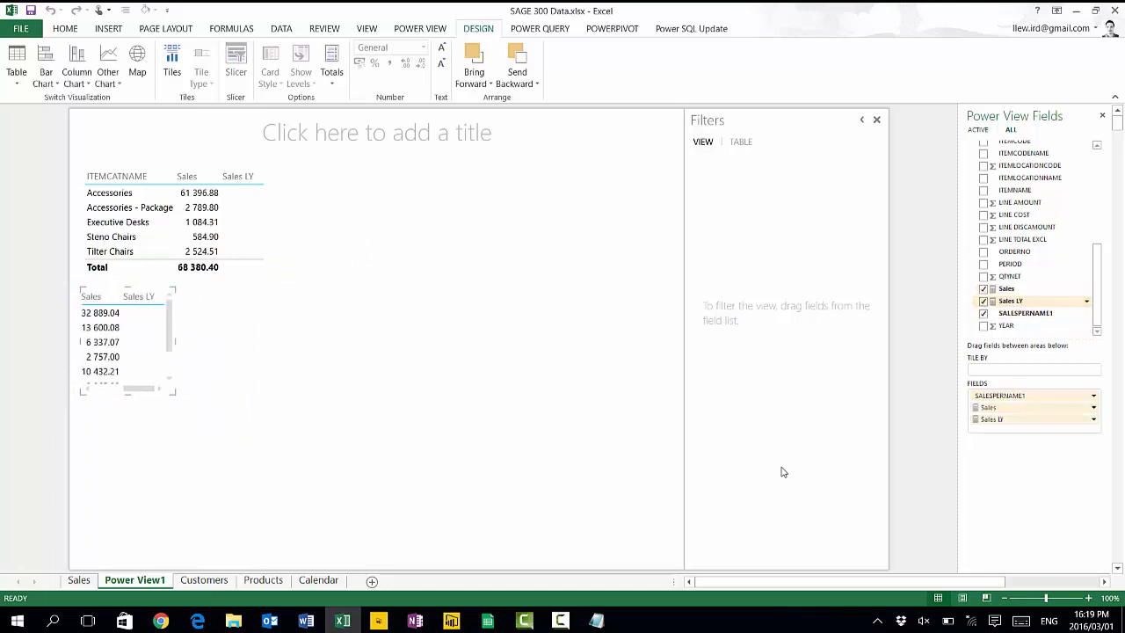
mouse_move(172, 340)
mouse_down()
mouse_move(314, 341)
mouse_move(266, 343)
mouse_up()
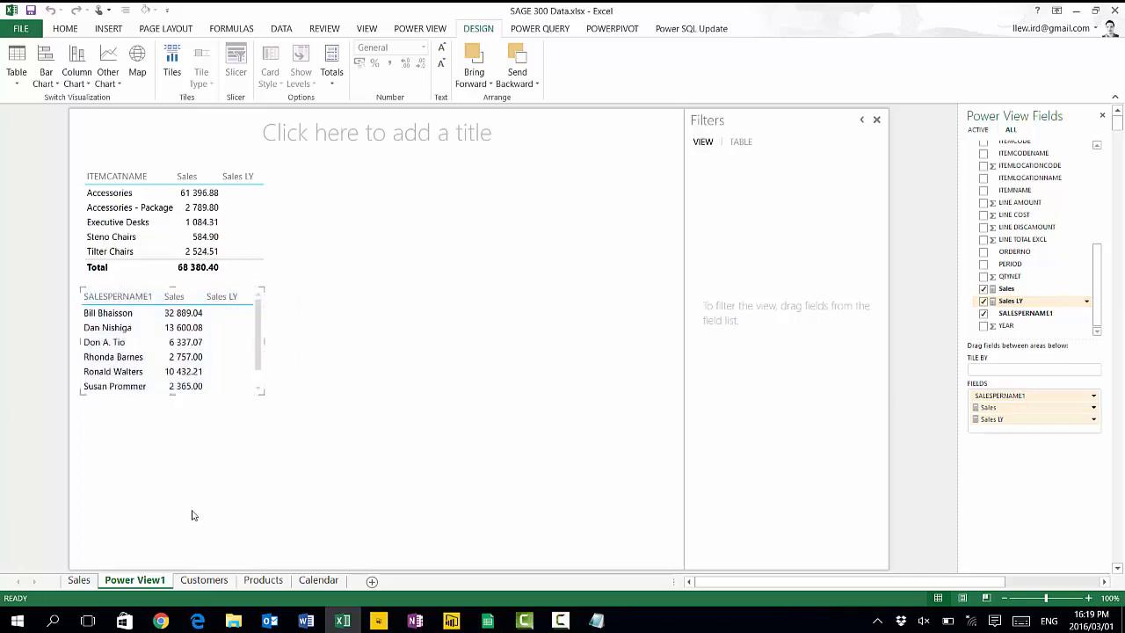
click(131, 437)
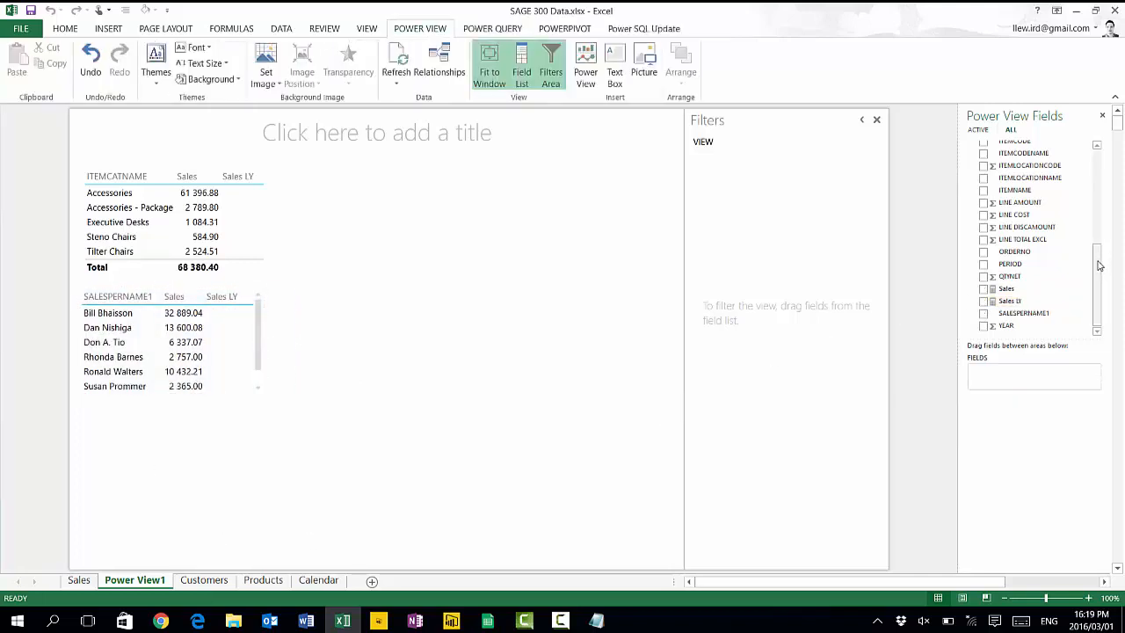
- Create an ITEMLOCATIONNAME table with Sales and Sales LY below the salesperson table and stretch it to fill the report's lower section
drag(1098, 265, 1098, 262)
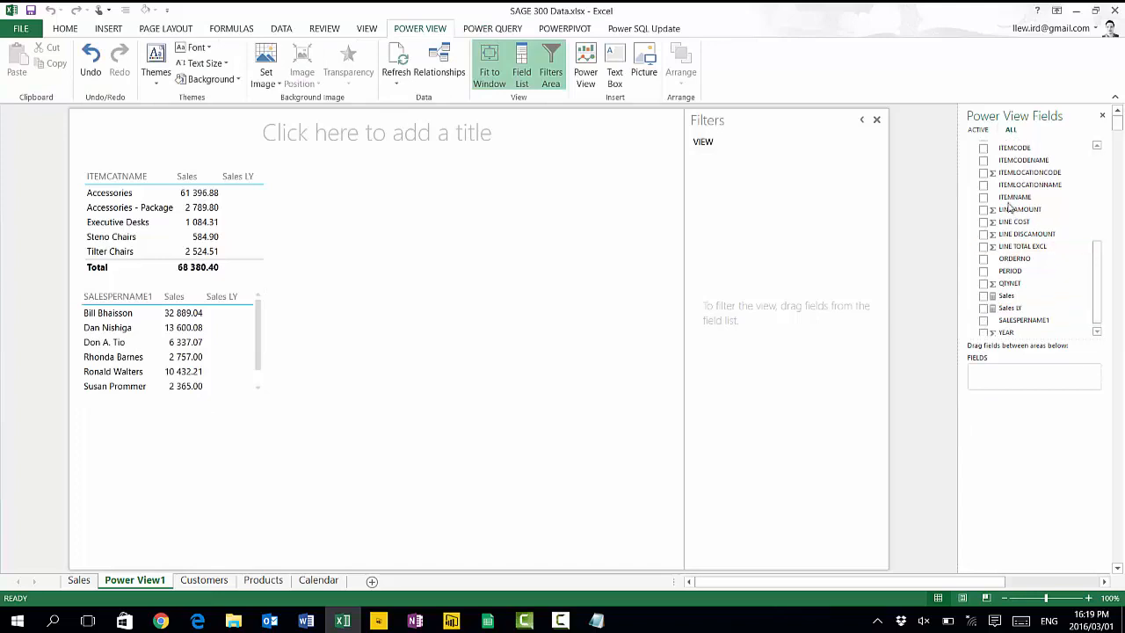
click(984, 186)
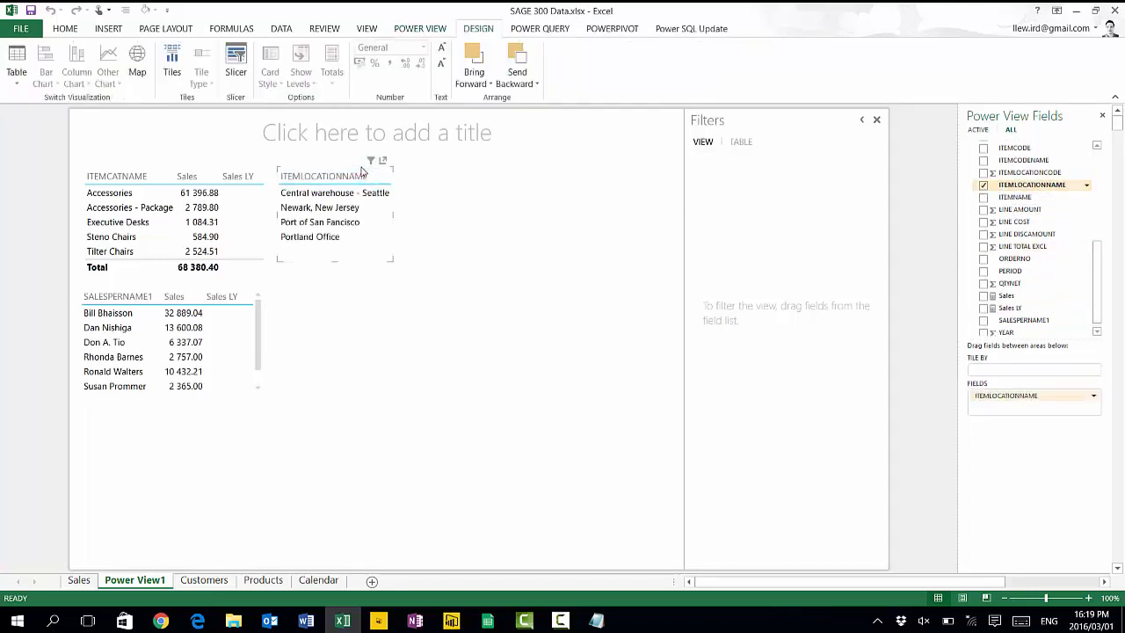
drag(361, 174, 165, 435)
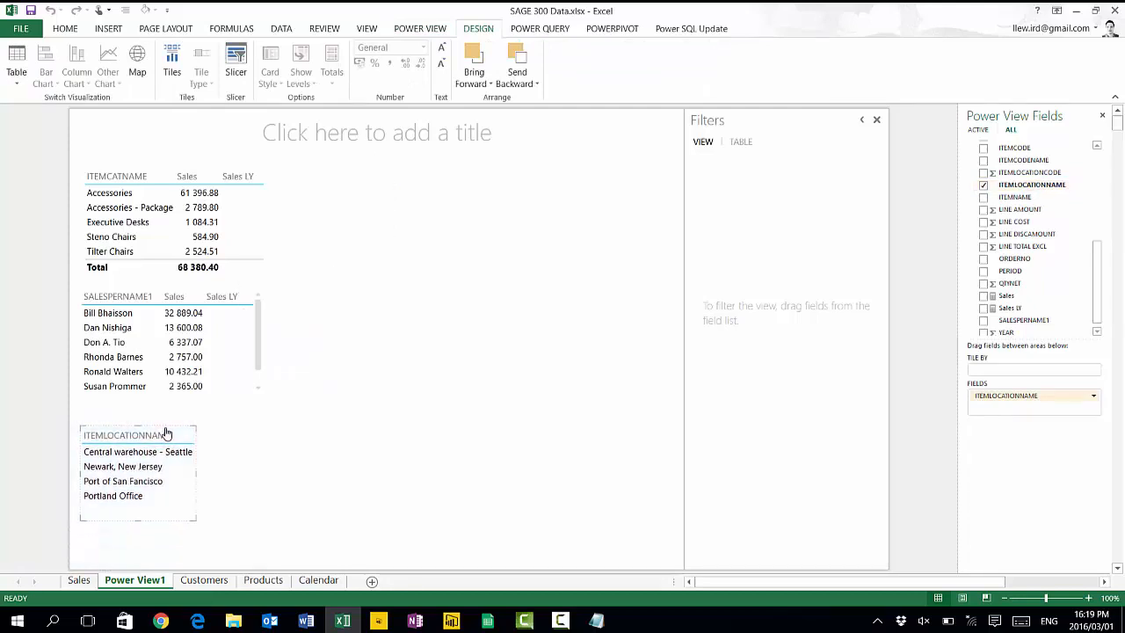
click(983, 295)
click(984, 308)
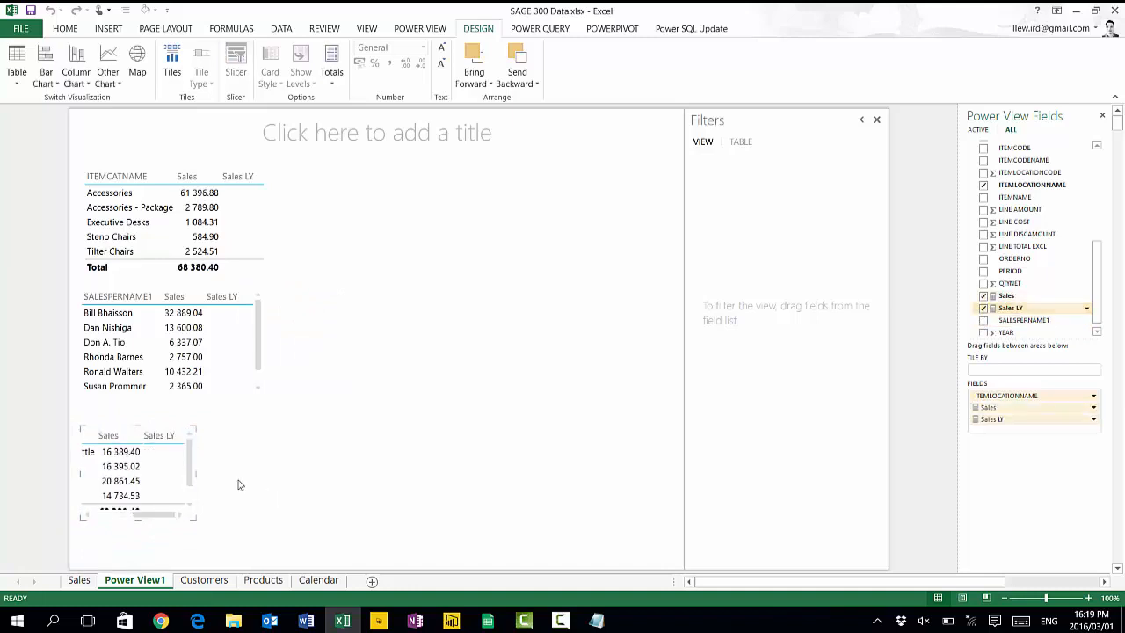
drag(198, 523, 682, 570)
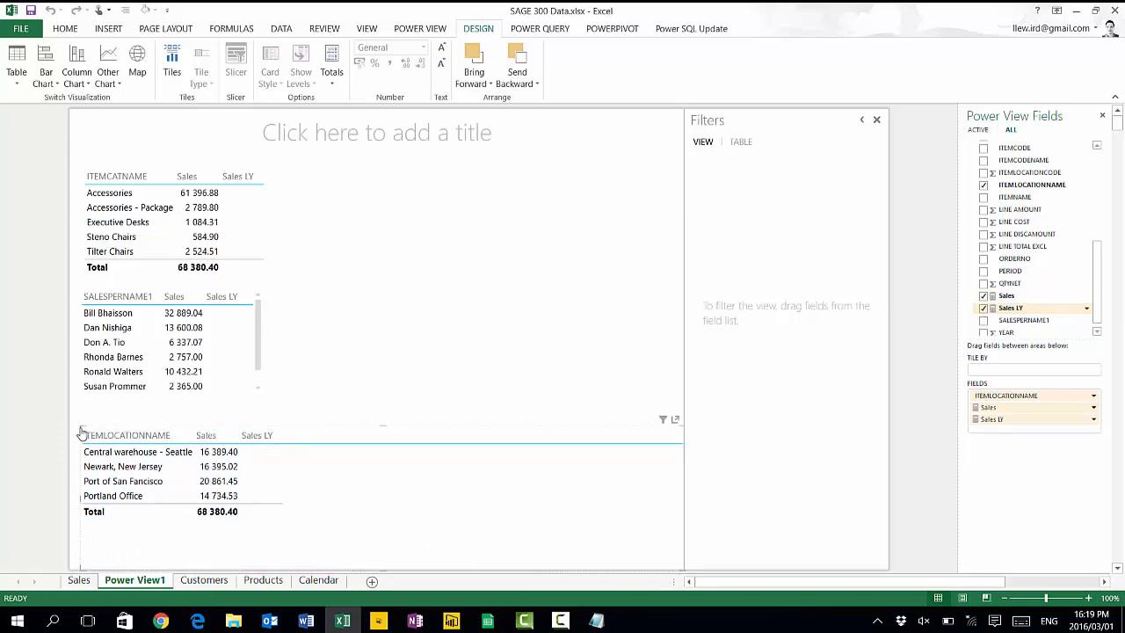
drag(81, 432, 68, 435)
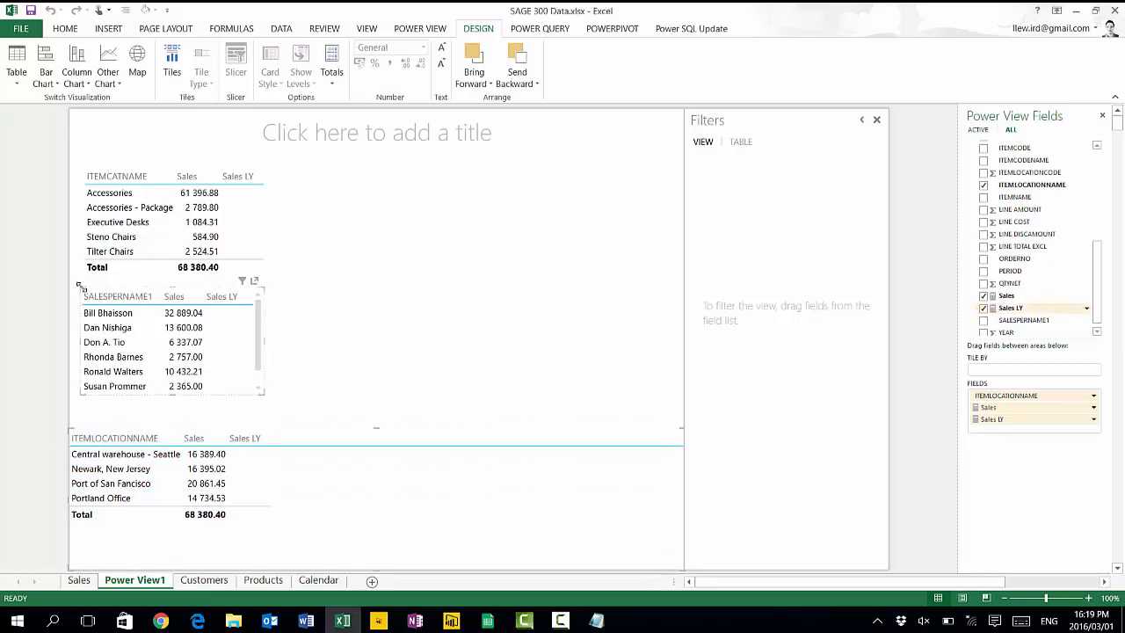
- Resize the SALESPERNAME1 table to span the full report width and reach down to the location table
click(82, 291)
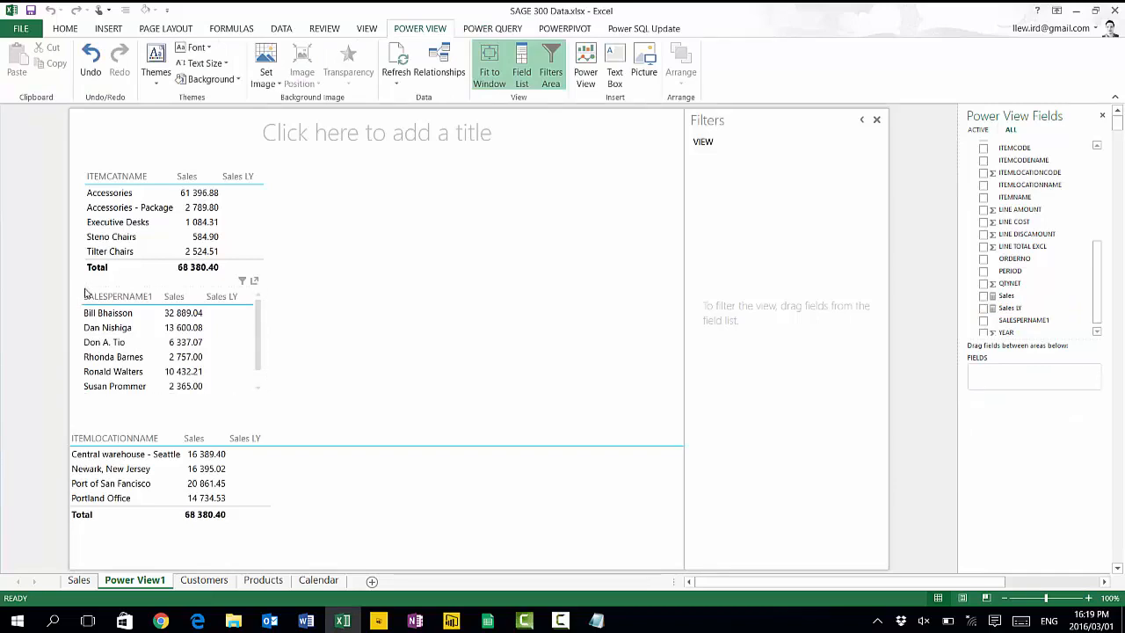
click(78, 291)
drag(77, 291, 65, 291)
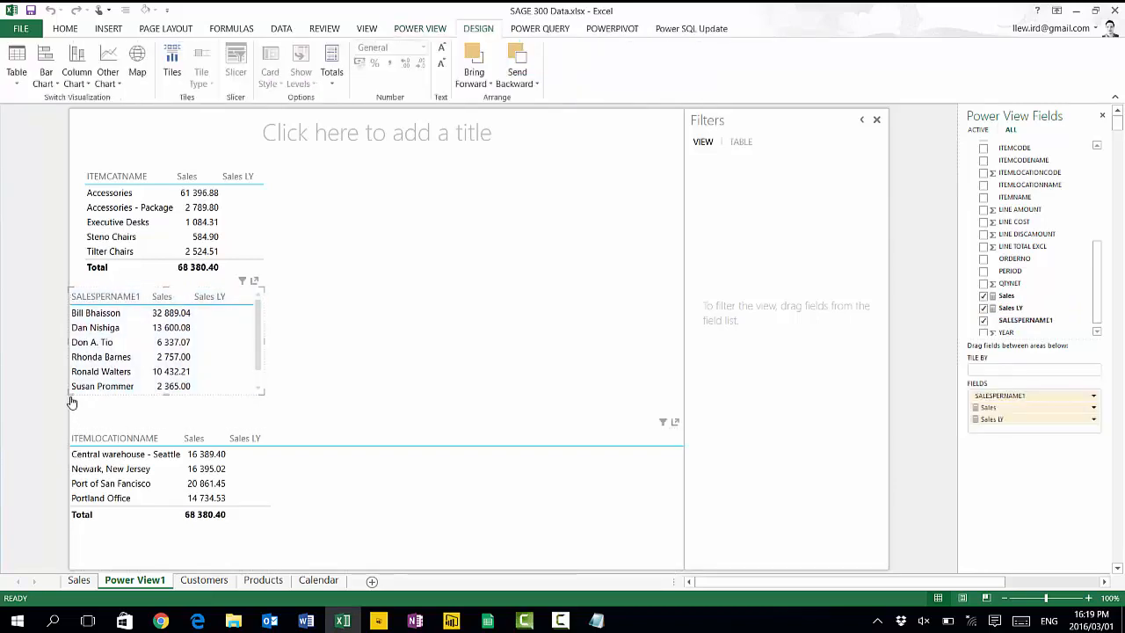
drag(67, 397, 68, 422)
drag(265, 357, 683, 355)
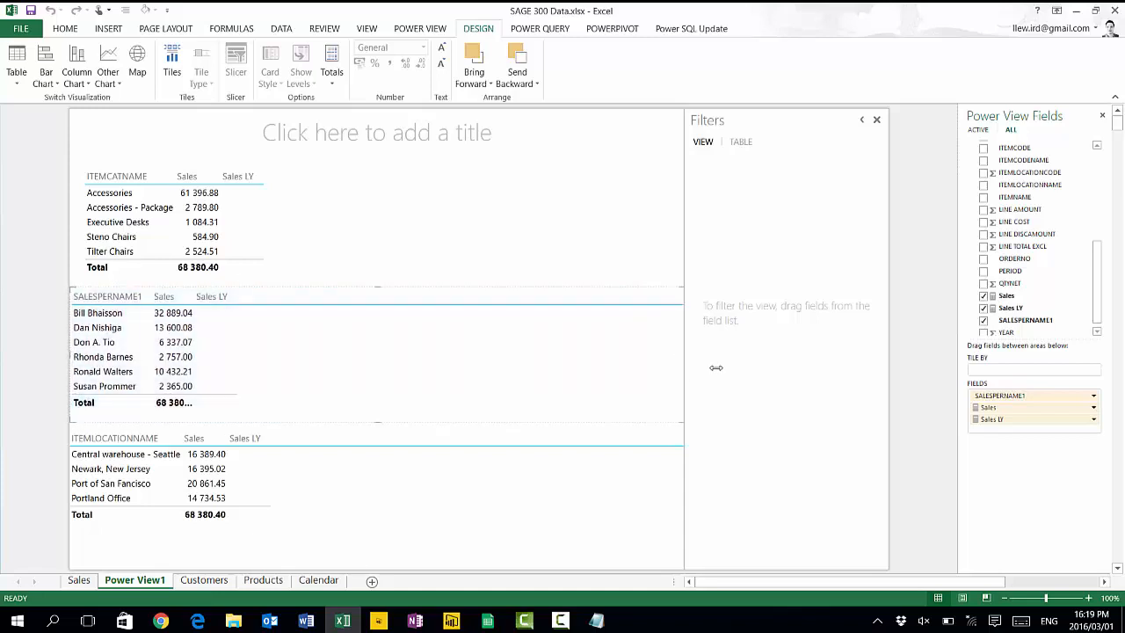
- Move the ITEMCATNAME table to the report's left edge and widen it to the full report width
click(93, 175)
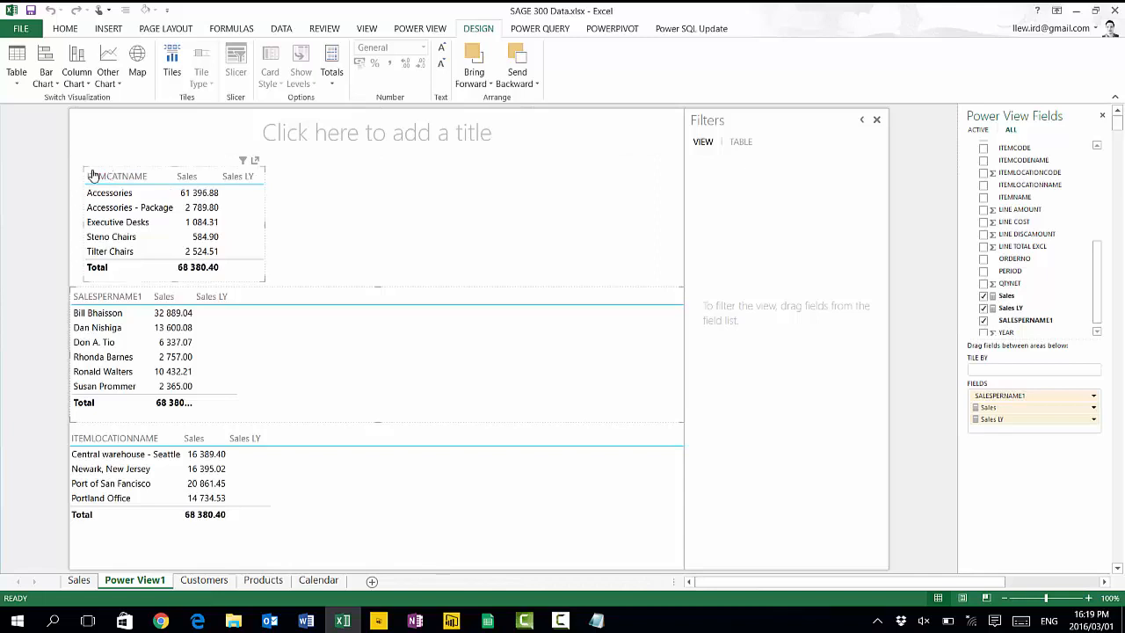
drag(93, 175, 78, 171)
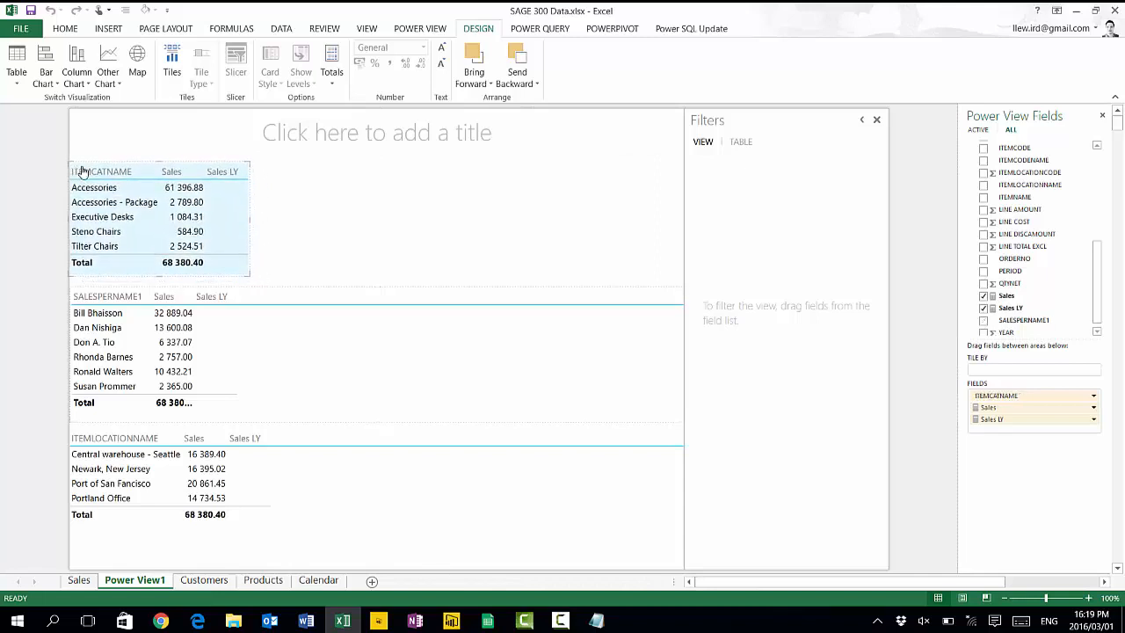
drag(249, 220, 714, 280)
click(339, 531)
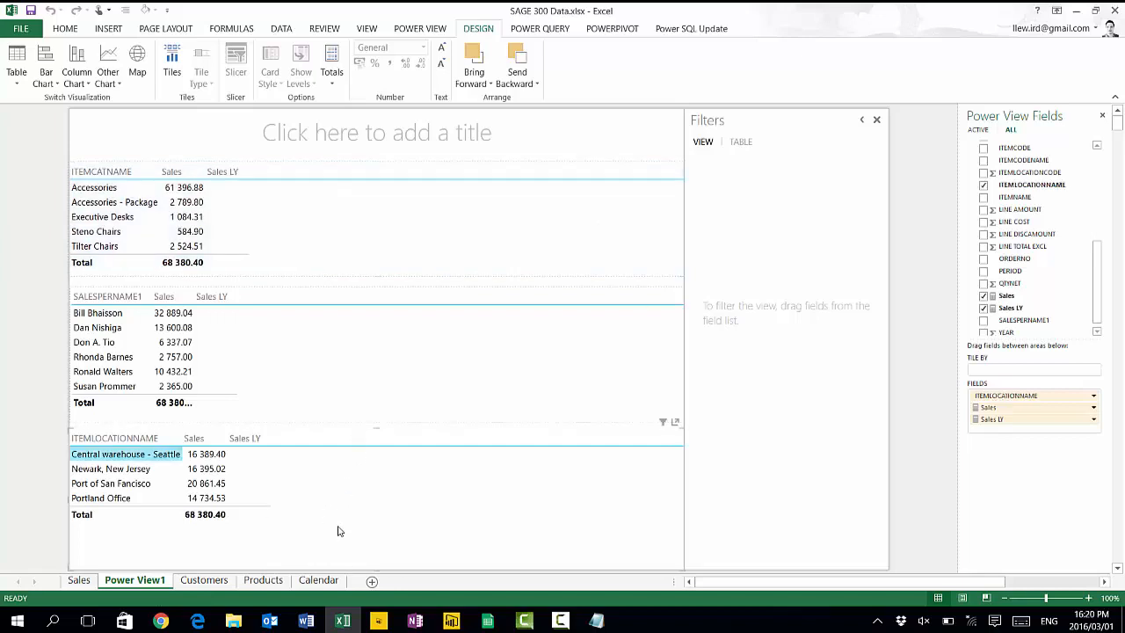
- Convert the ITEMCATNAME, SALESPERNAME1 and ITEMLOCATIONNAME tables into clustered column charts
click(289, 172)
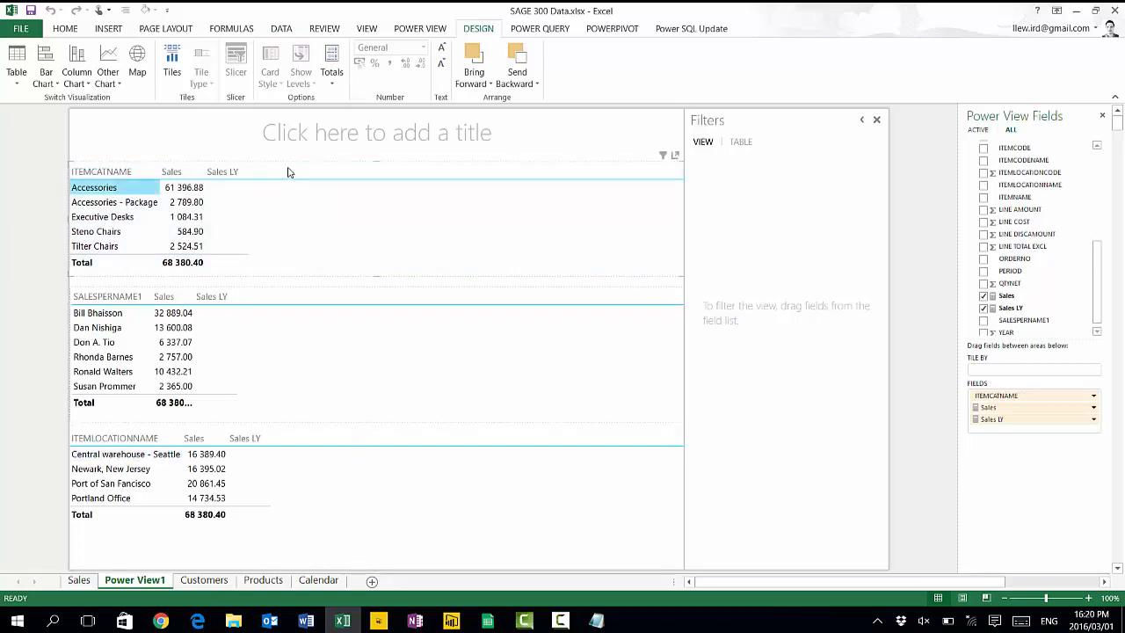
click(78, 78)
click(103, 138)
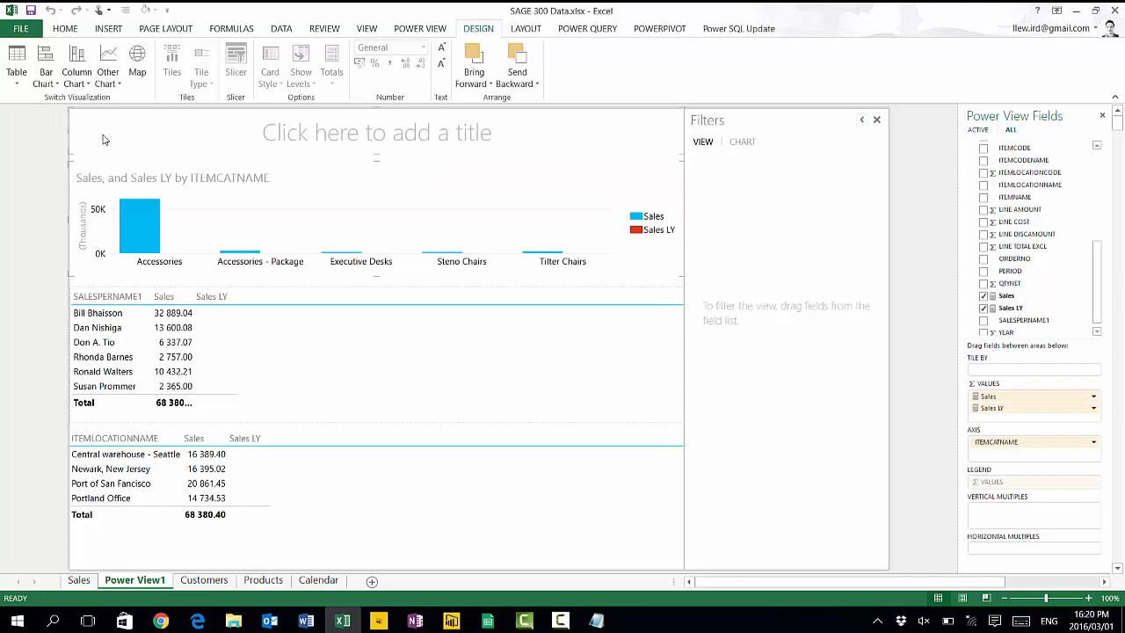
click(101, 313)
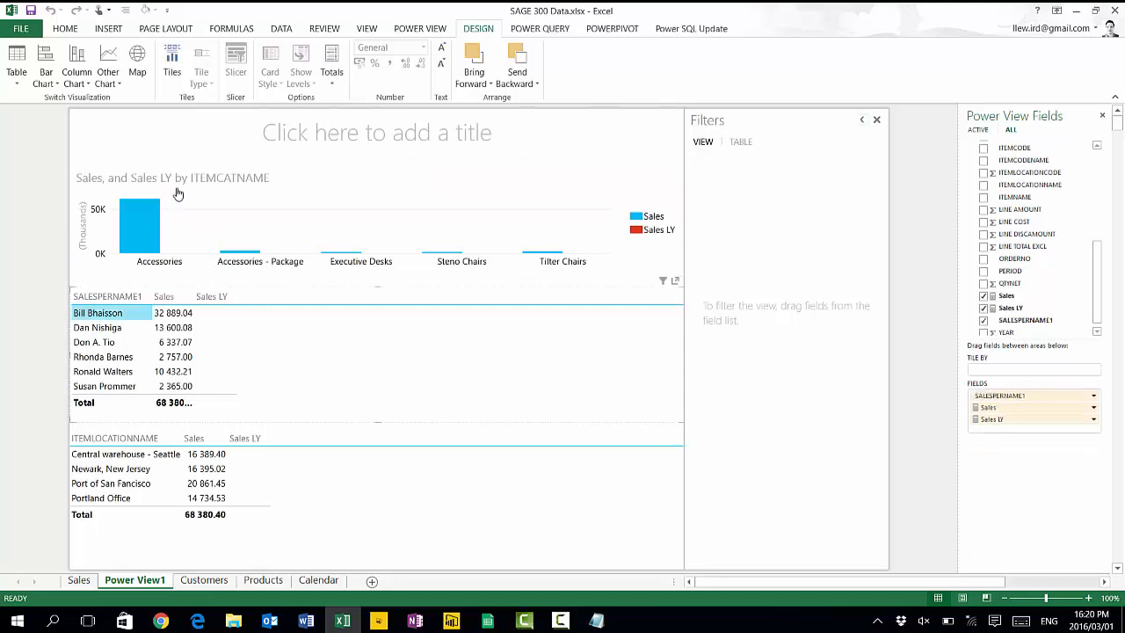
click(76, 77)
click(98, 134)
click(320, 464)
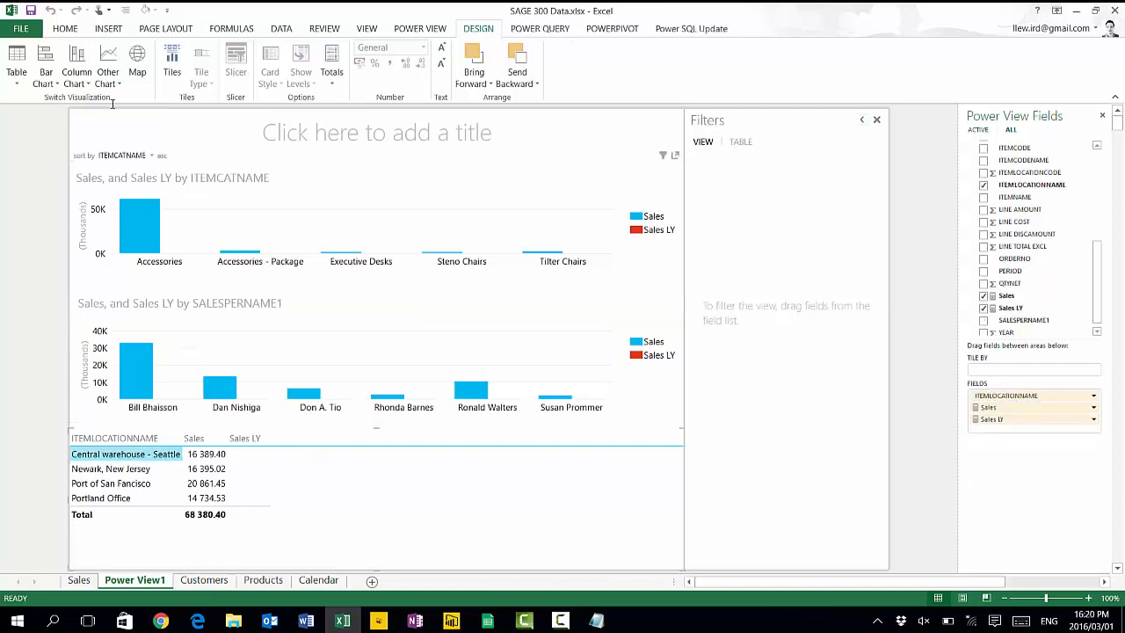
click(76, 77)
click(99, 135)
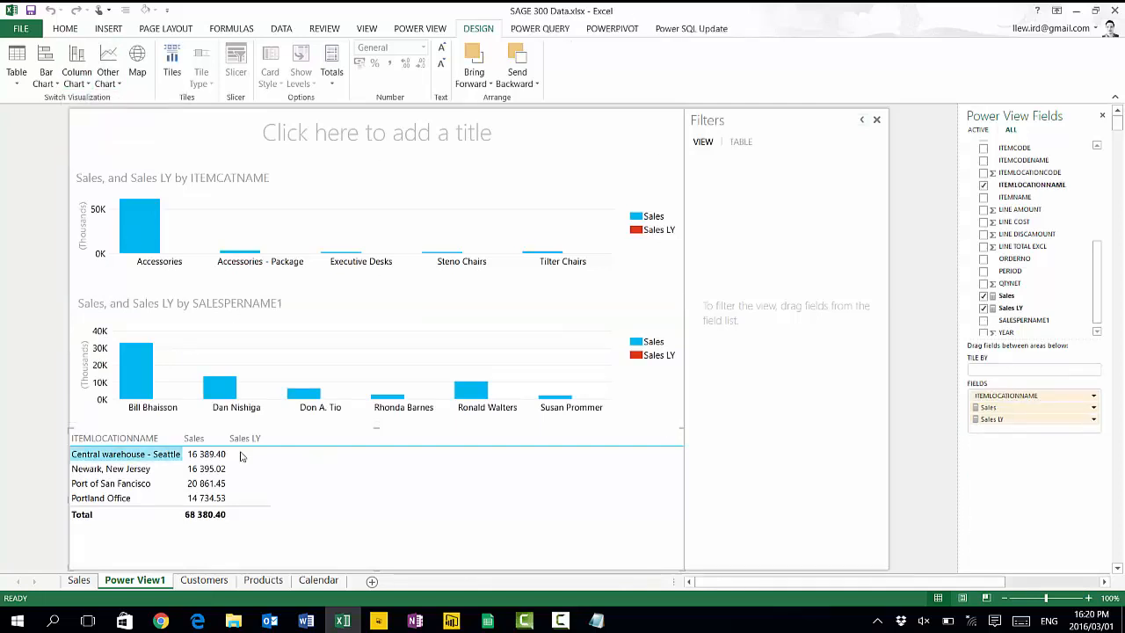
mouse_move(138, 165)
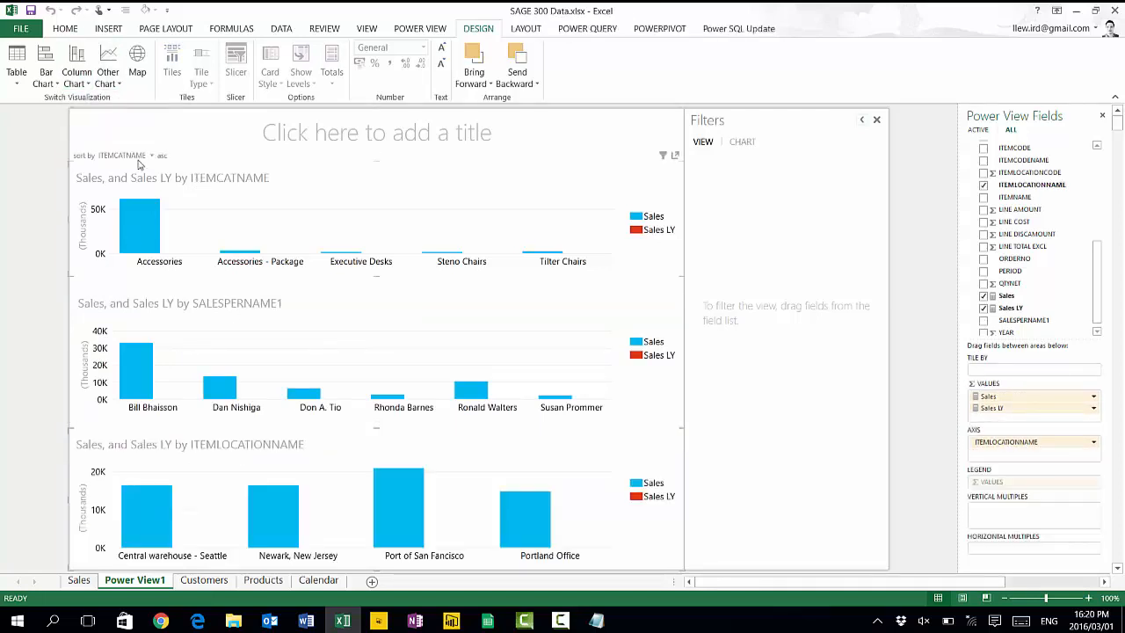
- Remove the chart titles from the ITEMLOCATIONNAME, SALESPERNAME1 and ITEMCATNAME column charts
click(525, 28)
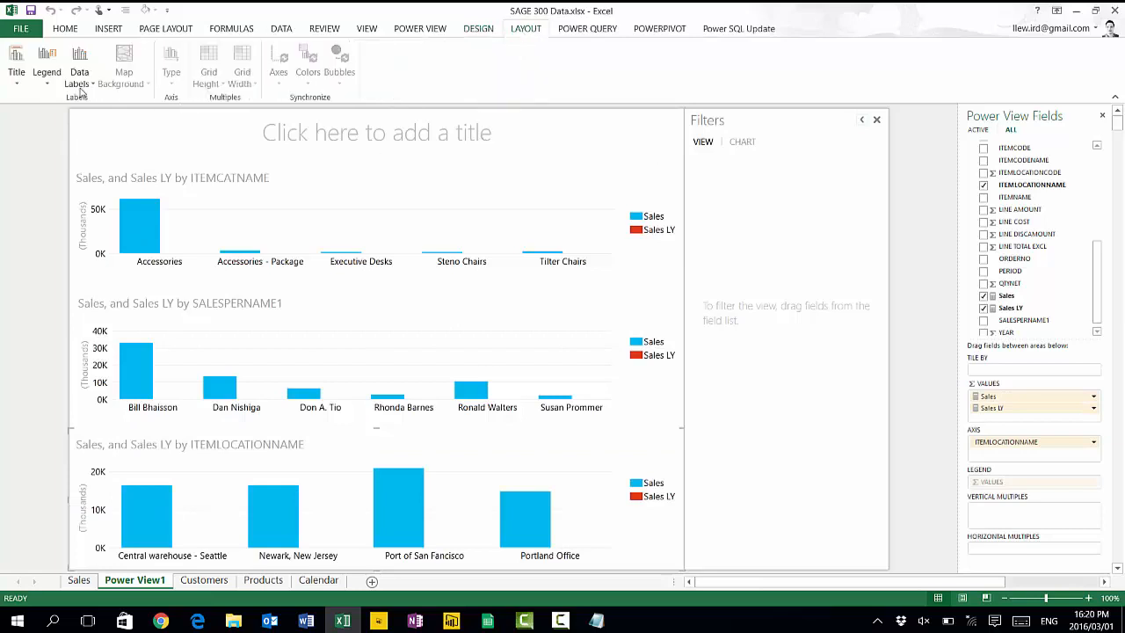
click(16, 72)
click(27, 103)
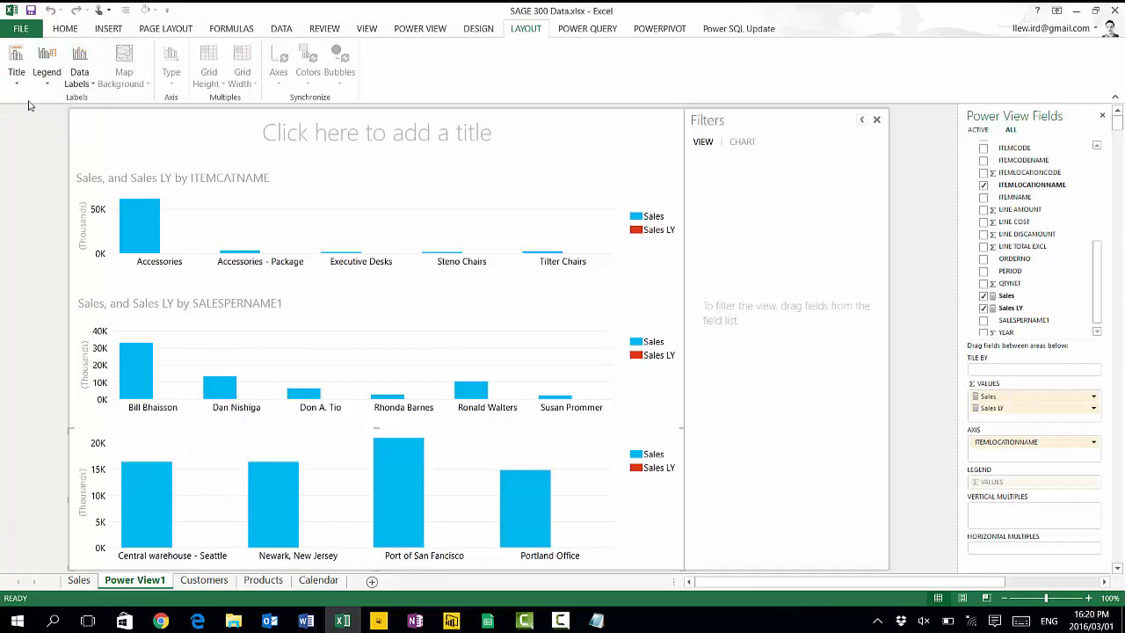
click(144, 298)
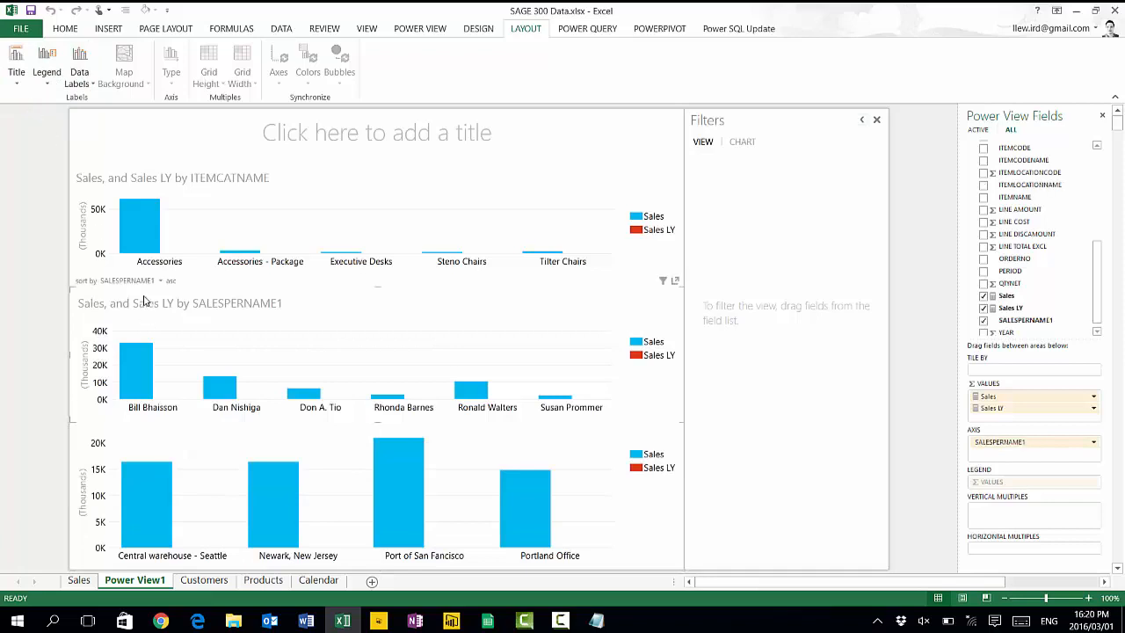
click(16, 72)
click(27, 102)
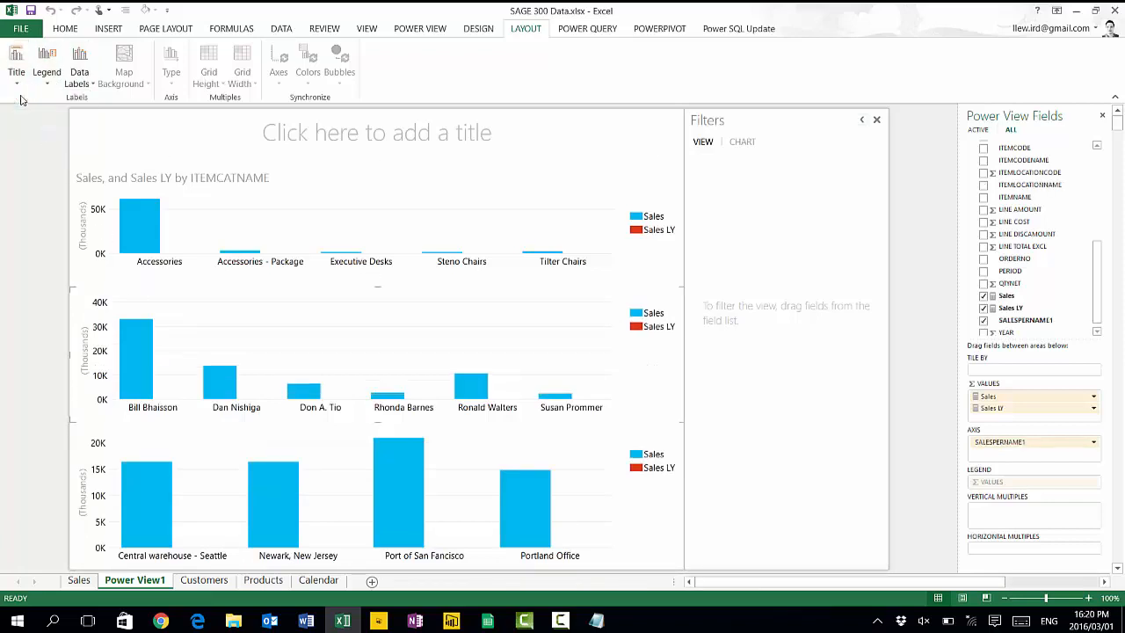
click(167, 174)
click(16, 72)
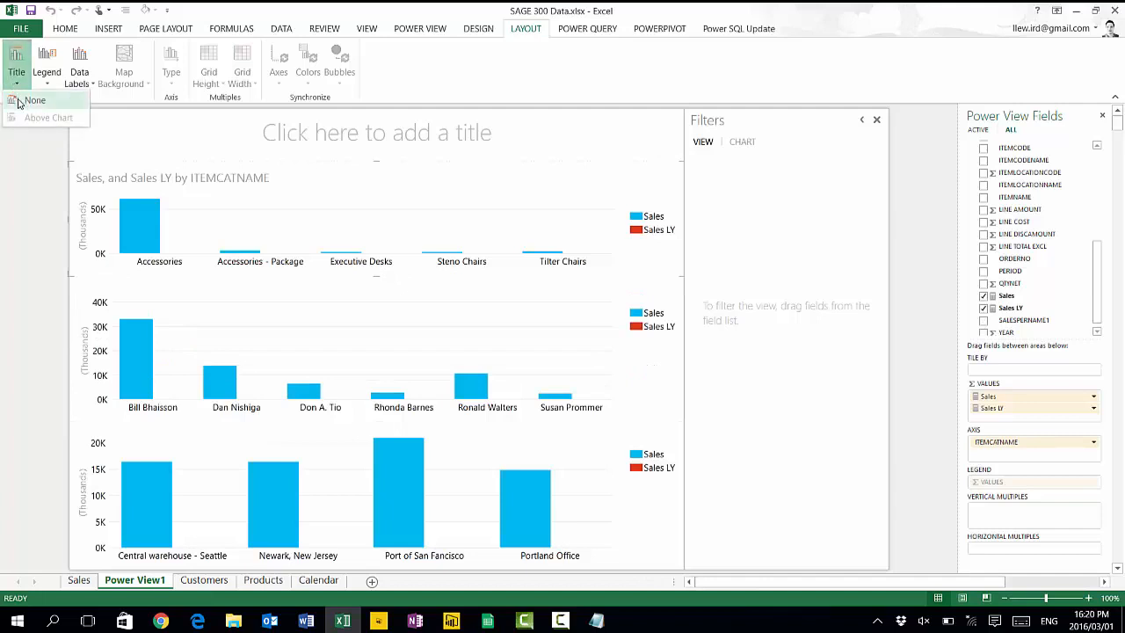
click(28, 103)
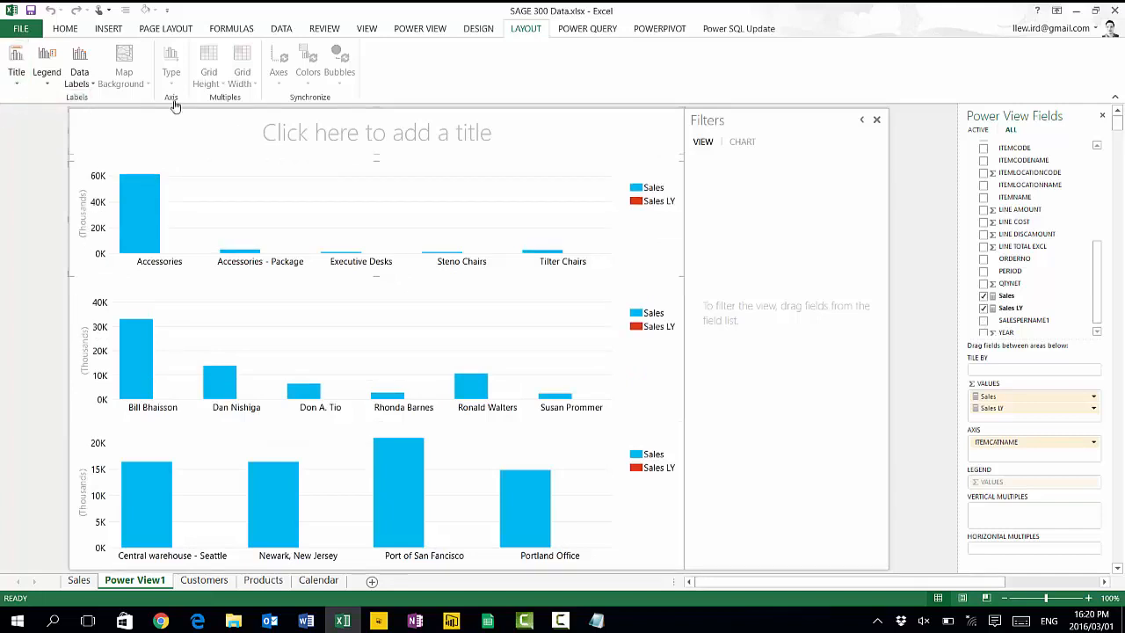
- Add Outside End data labels to the ITEMCATNAME, SALESPERNAME1 and ITEMLOCATIONNAME charts
click(47, 77)
click(70, 81)
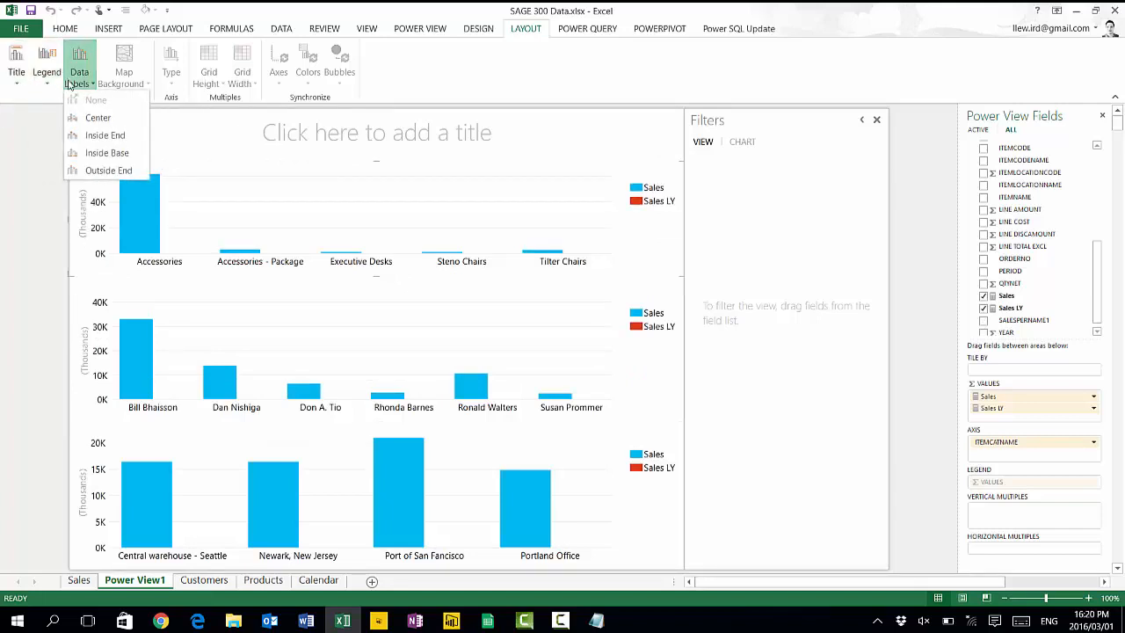
click(104, 174)
click(191, 316)
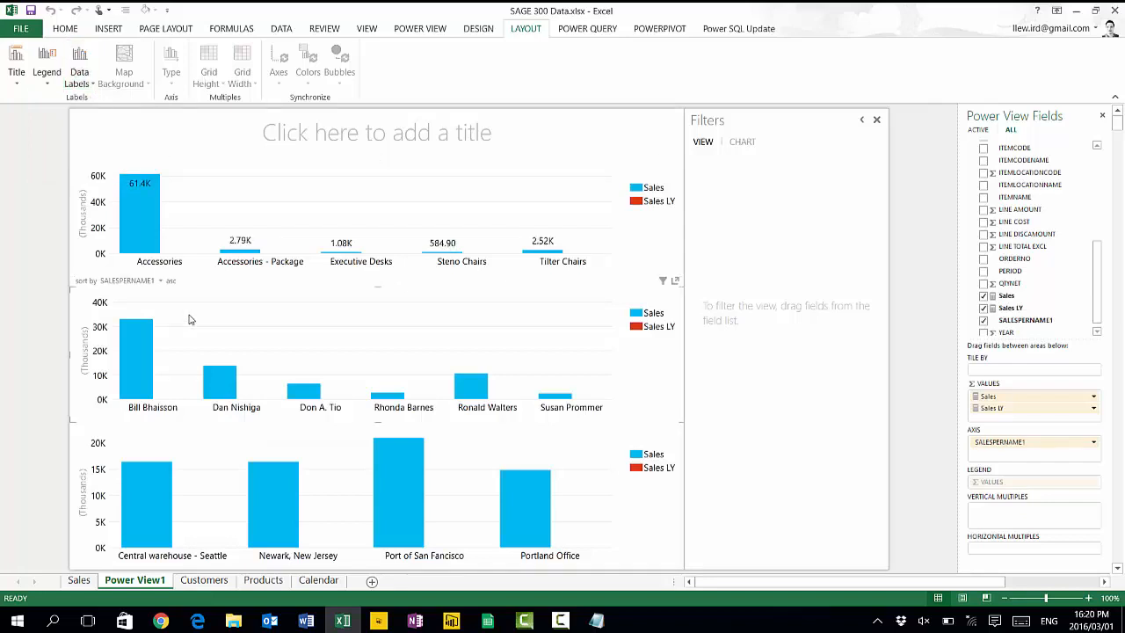
click(79, 83)
click(97, 153)
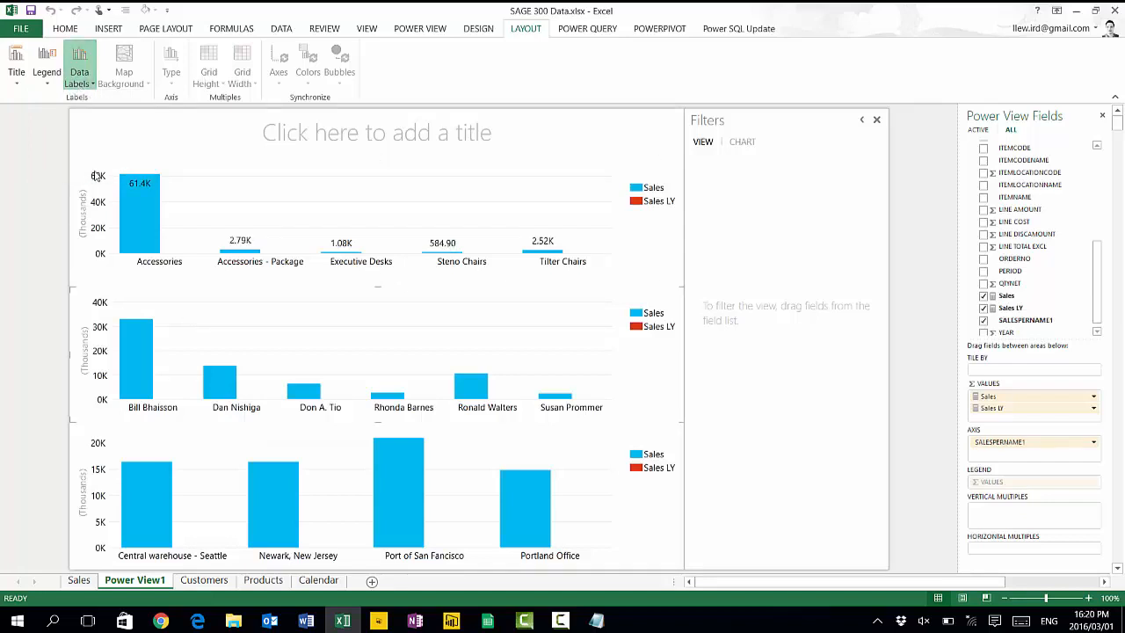
click(198, 442)
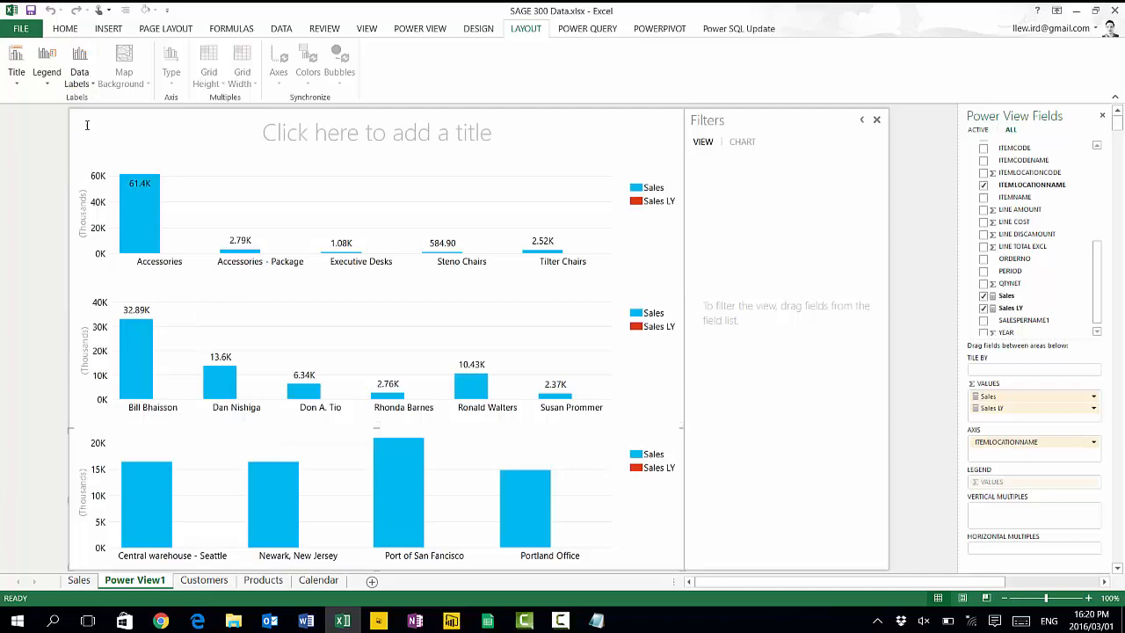
click(87, 88)
click(91, 158)
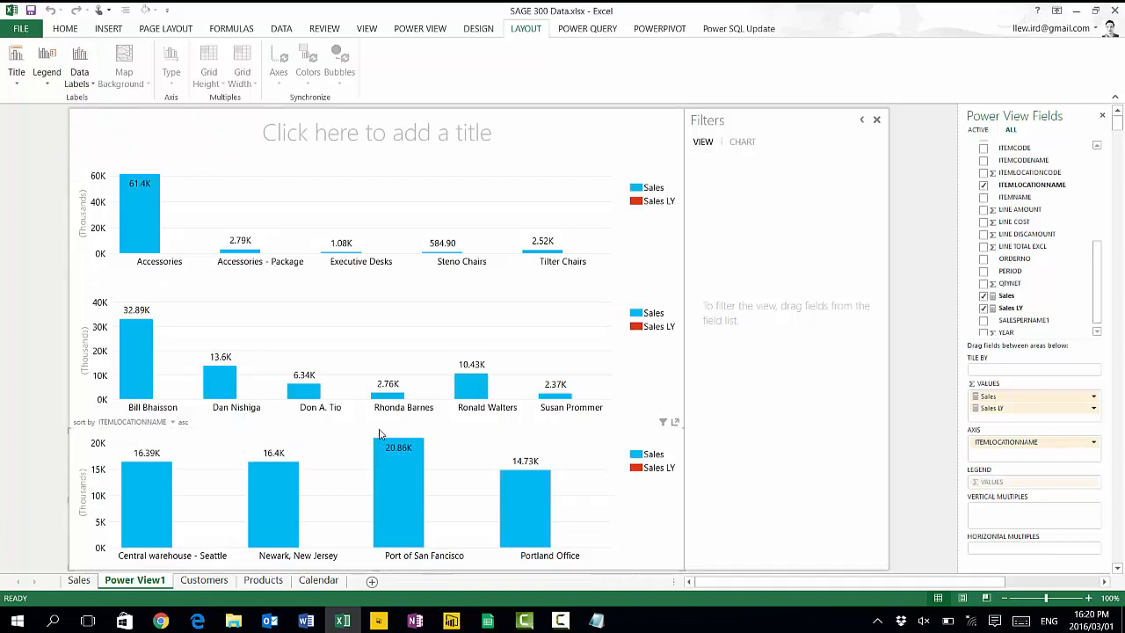
- Shorten the location and salesperson charts and shift the salesperson and category charts down to free space below the report title
drag(374, 433, 376, 443)
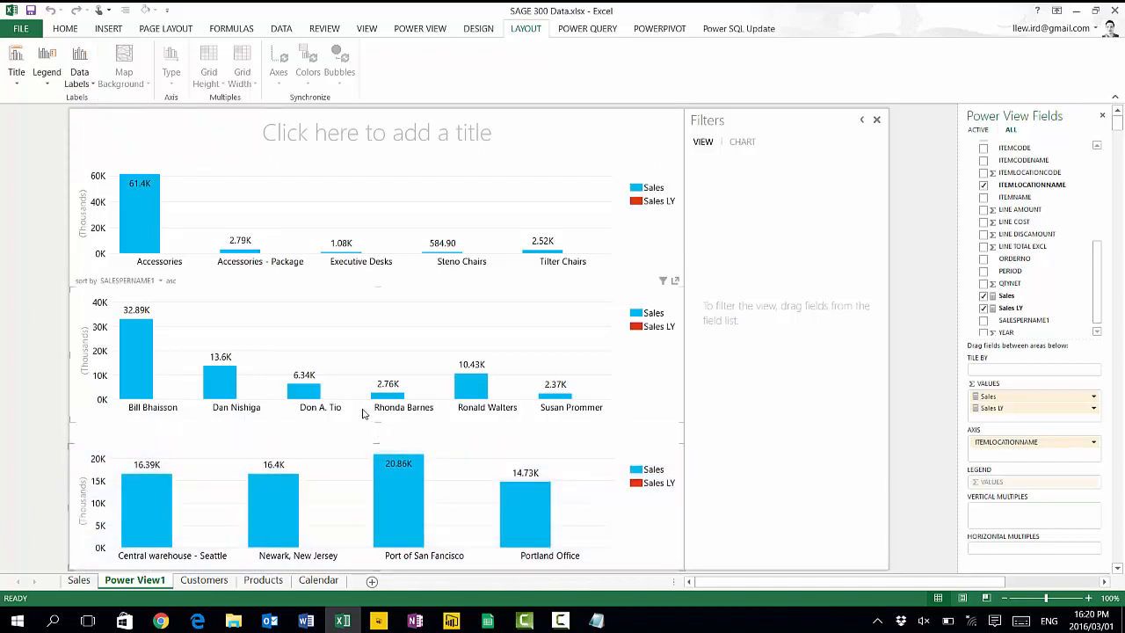
click(373, 413)
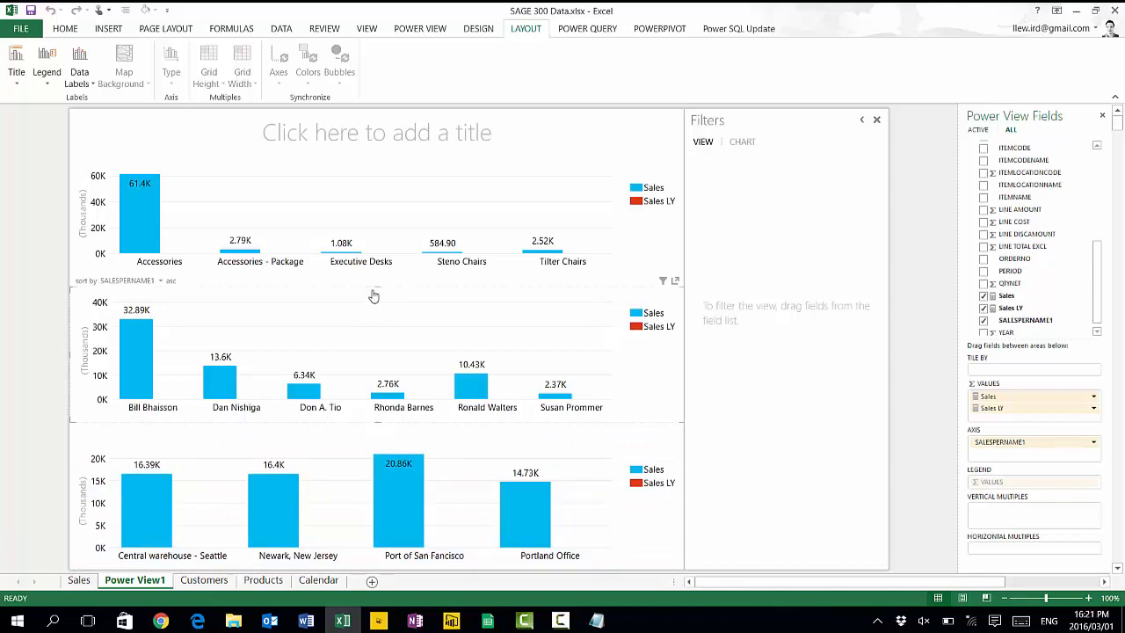
drag(374, 294, 375, 315)
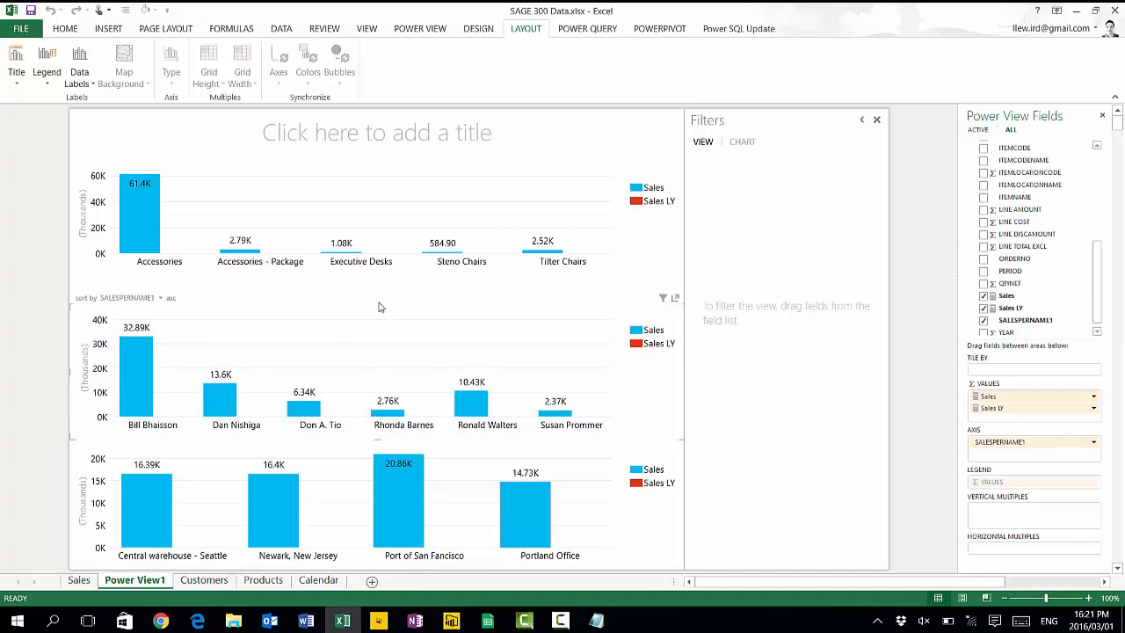
drag(377, 310, 379, 318)
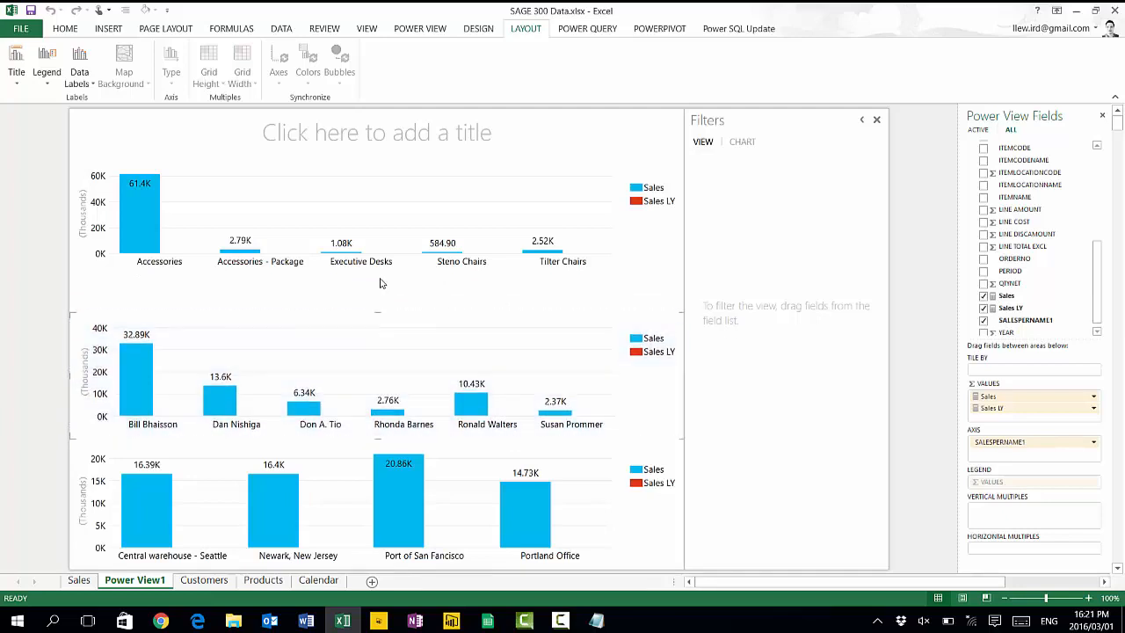
click(380, 273)
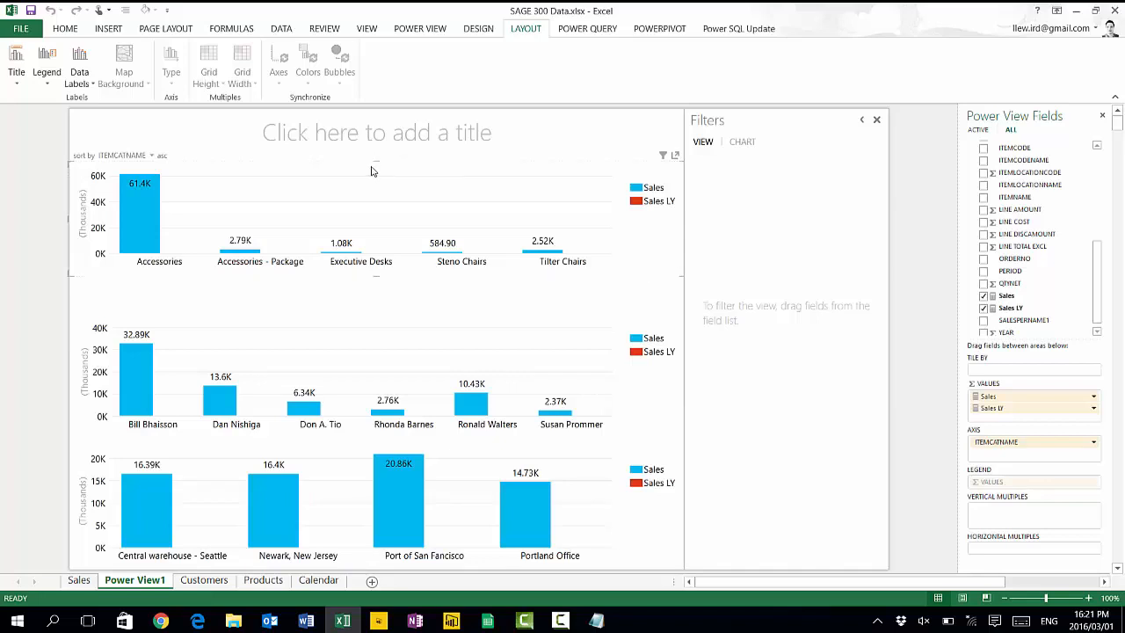
drag(371, 171, 372, 193)
- Set the report title to "Sales Overview"
click(383, 131)
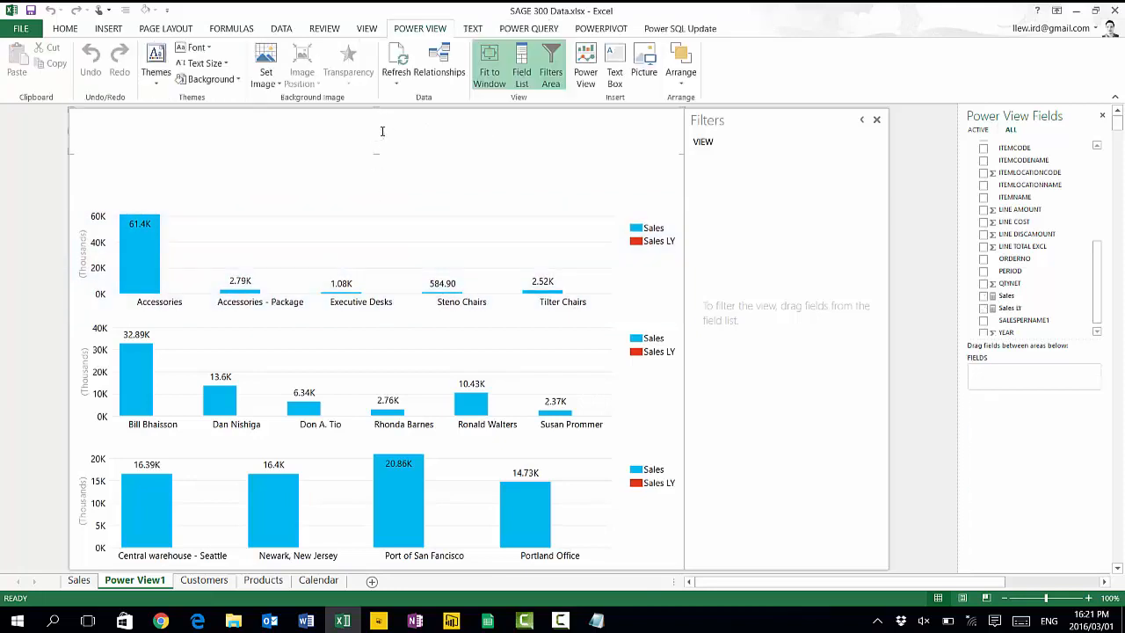
text(Sales Ove)
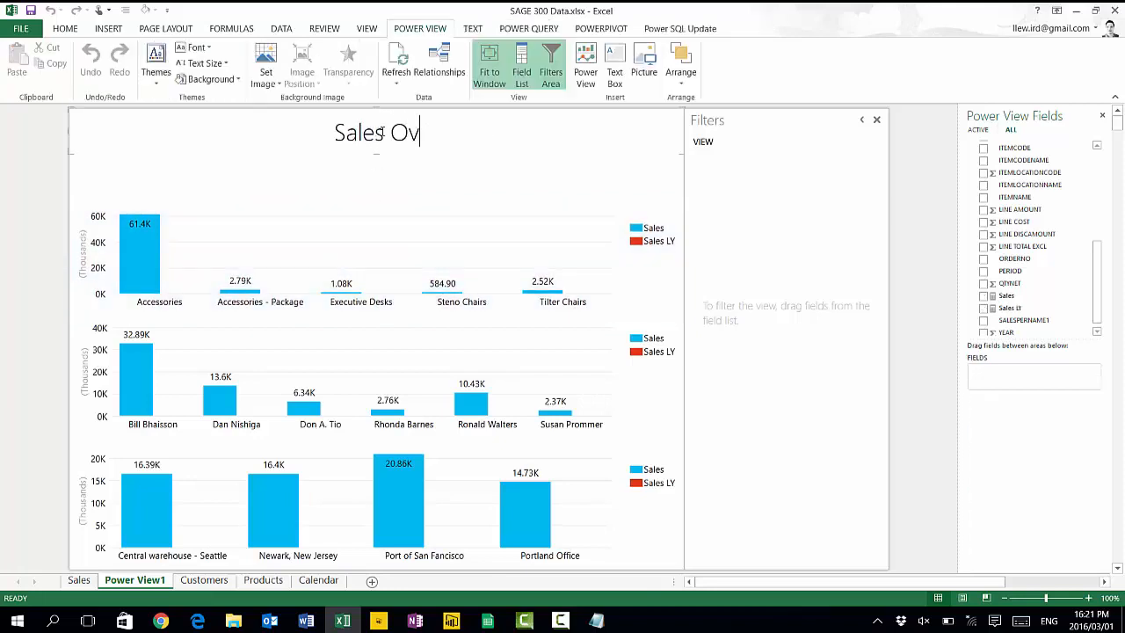
text(view)
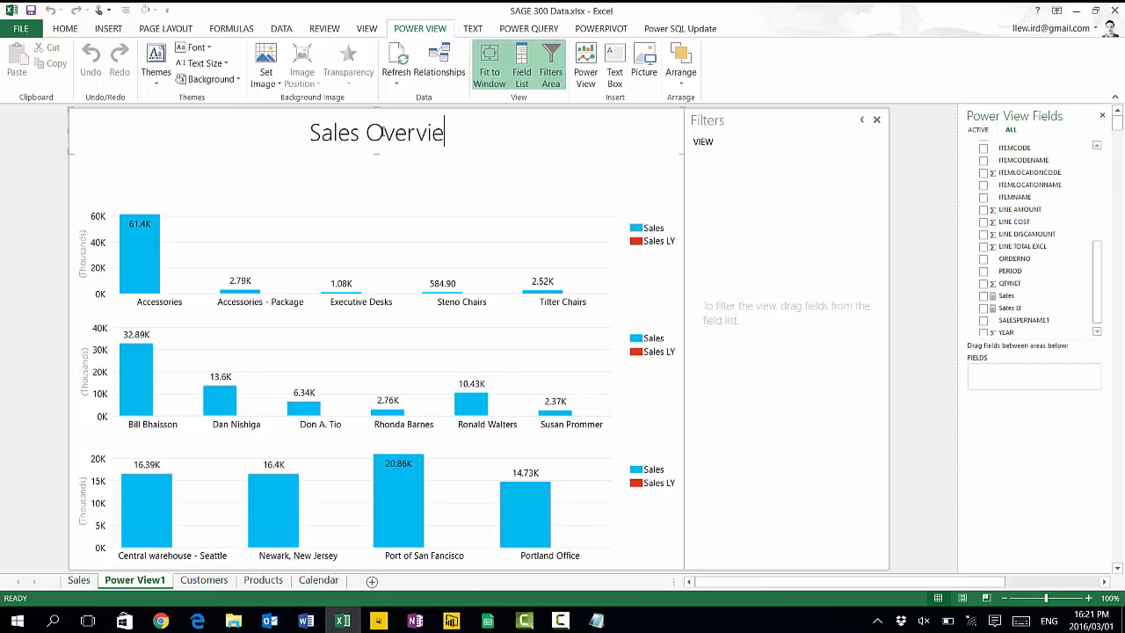
click(298, 165)
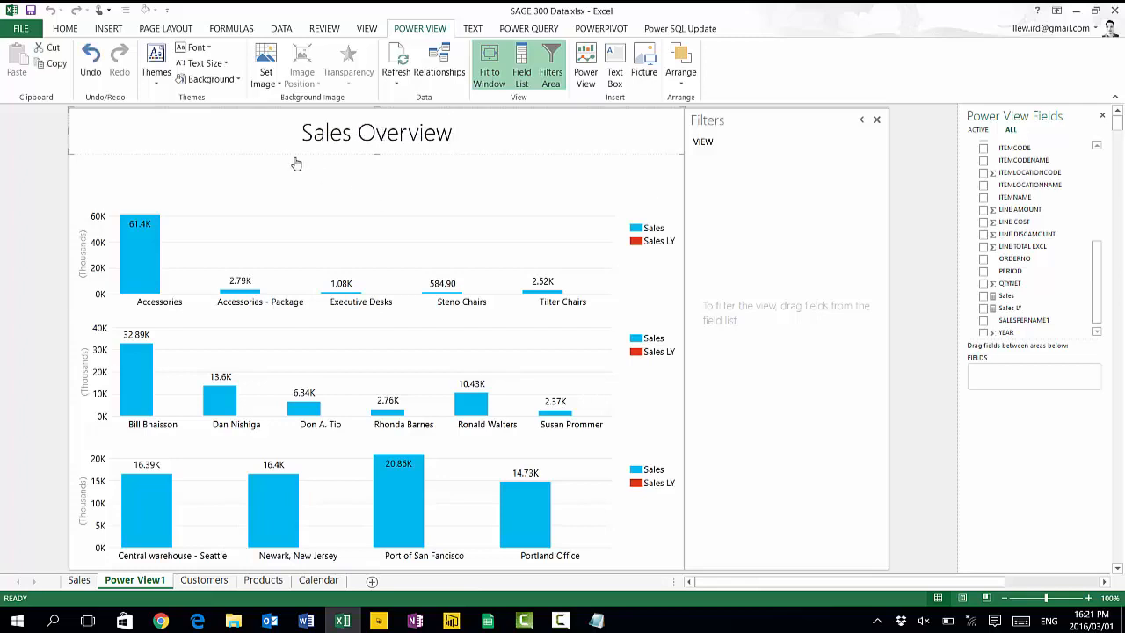
- Create a table with Sales and Sales LY, narrow the title box into the report's upper-left corner, and place the table beside it
click(983, 296)
click(984, 308)
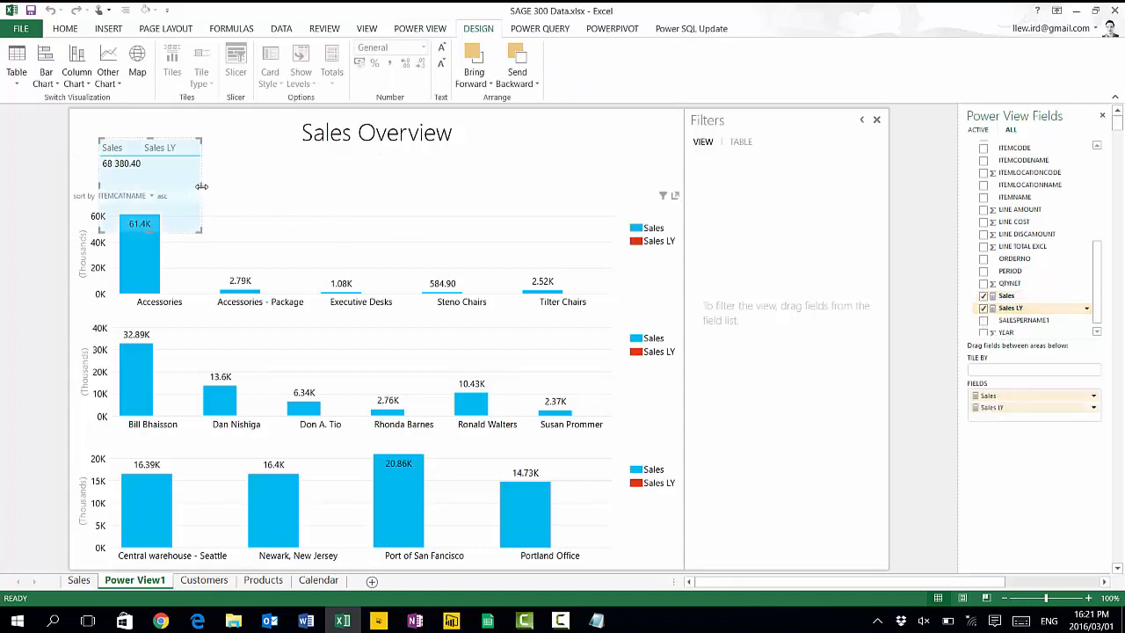
click(358, 132)
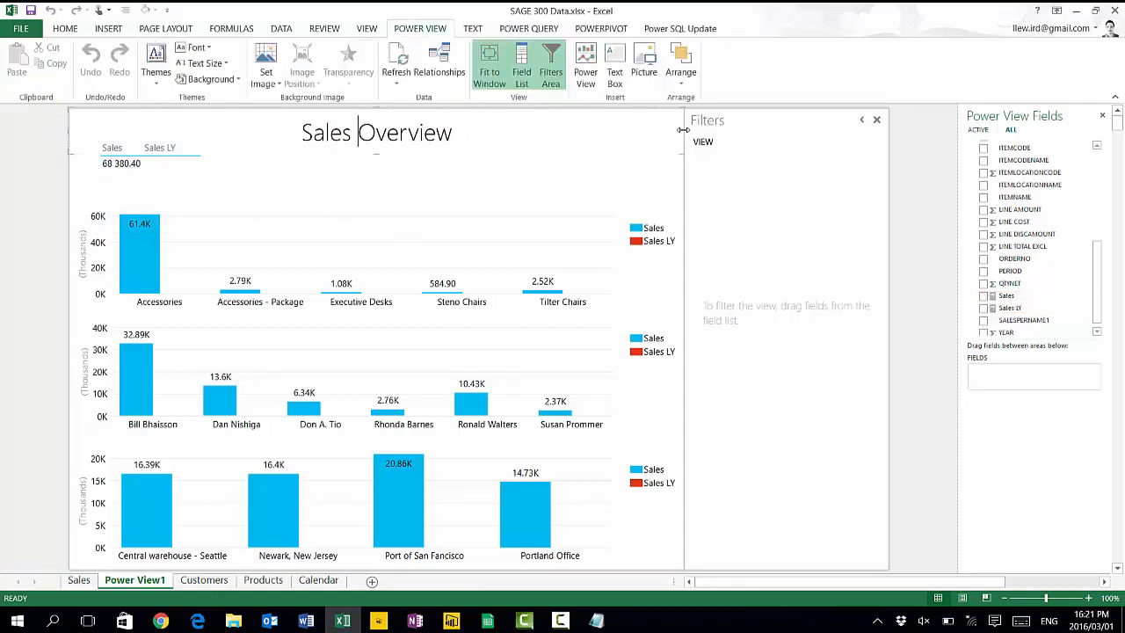
drag(682, 149, 184, 197)
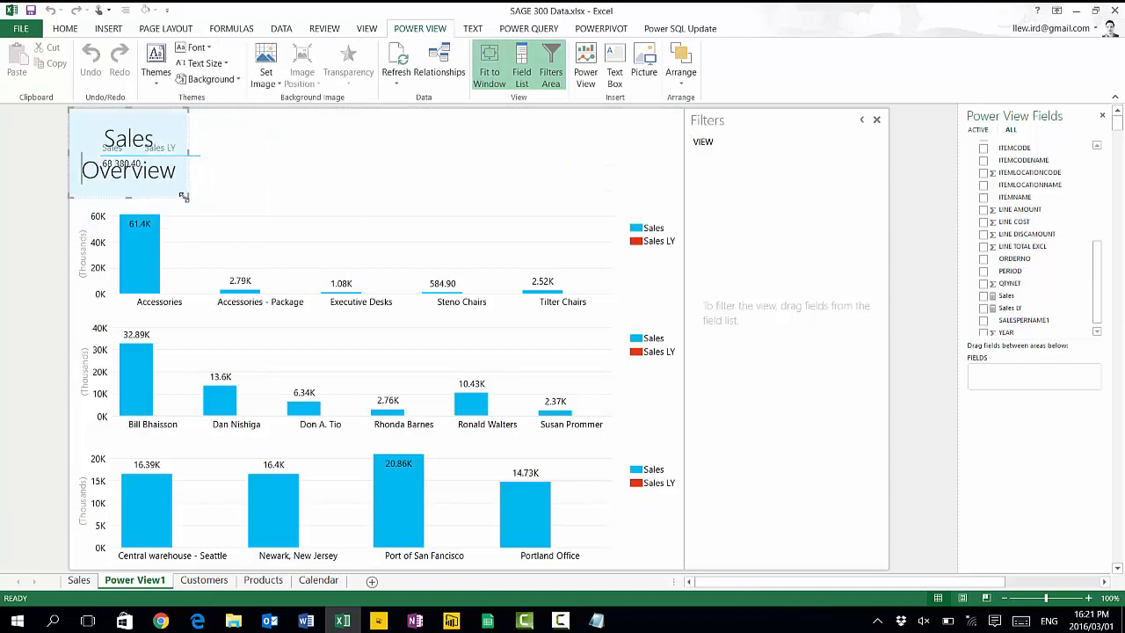
click(193, 139)
drag(192, 139, 519, 122)
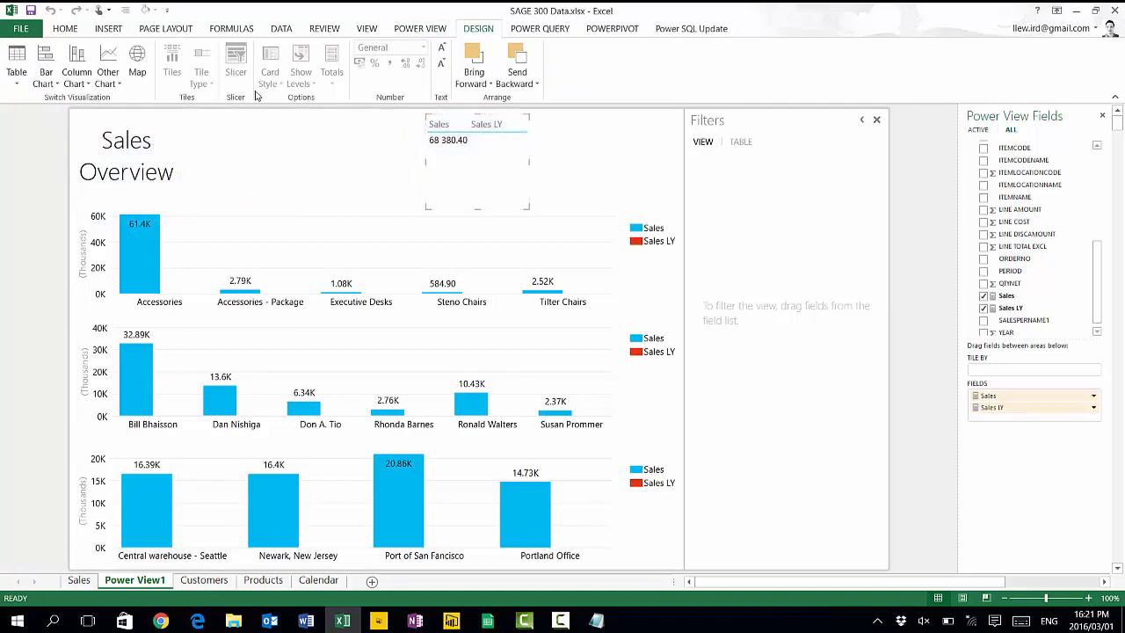
- Convert the Sales and Sales LY table into a Callout-style card and widen it so both measures fit side by side
click(16, 75)
click(26, 132)
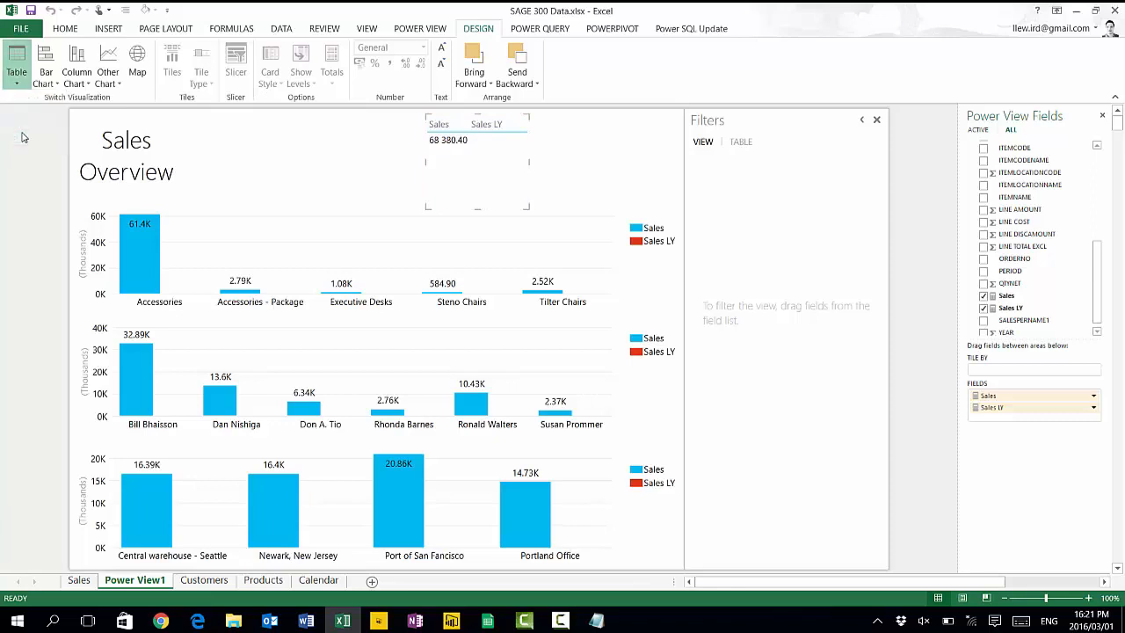
click(270, 77)
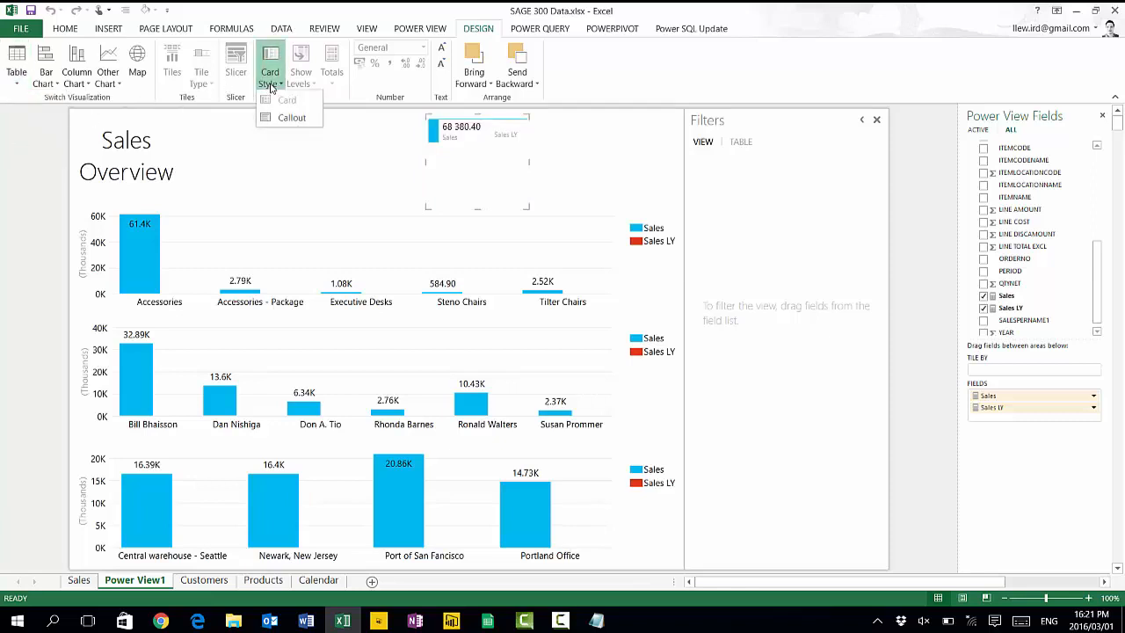
click(292, 117)
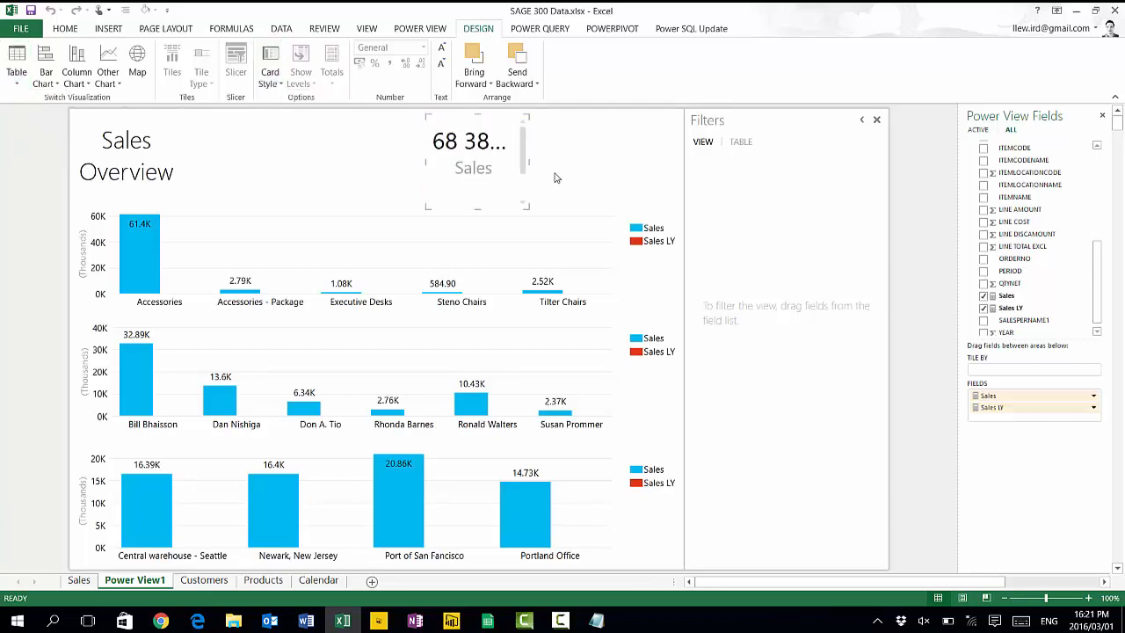
drag(528, 161, 747, 205)
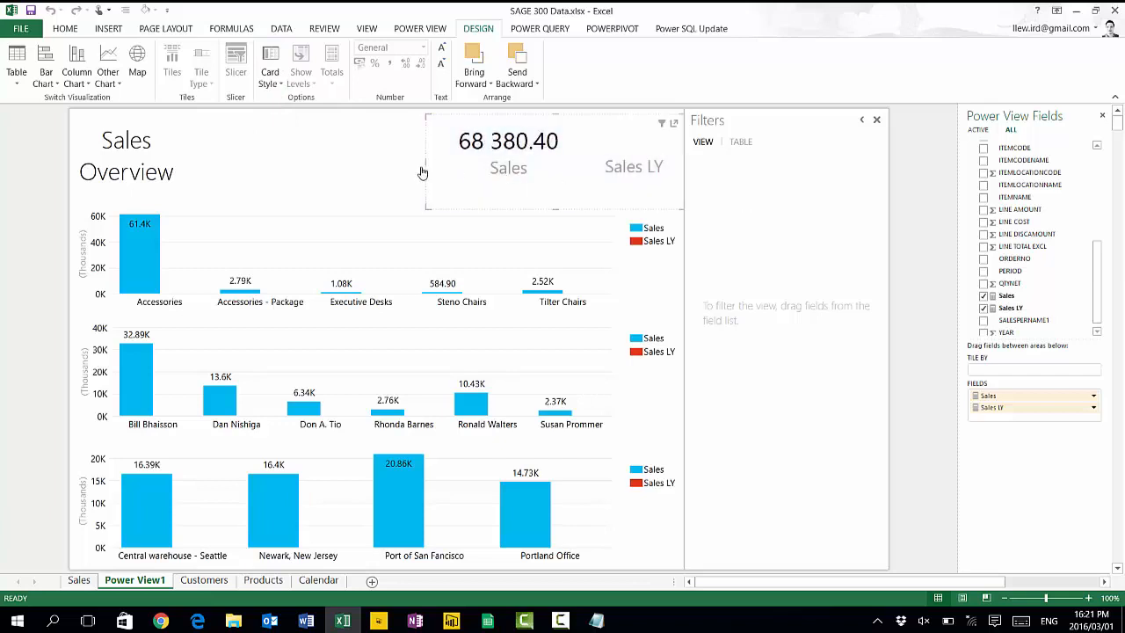
drag(426, 163, 409, 161)
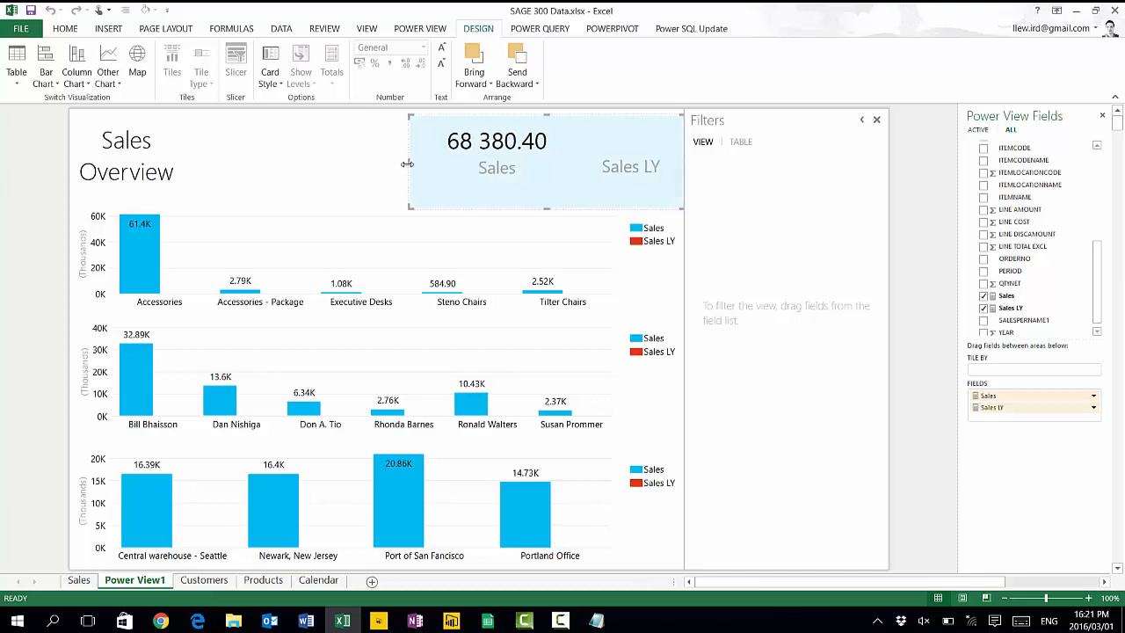
click(405, 166)
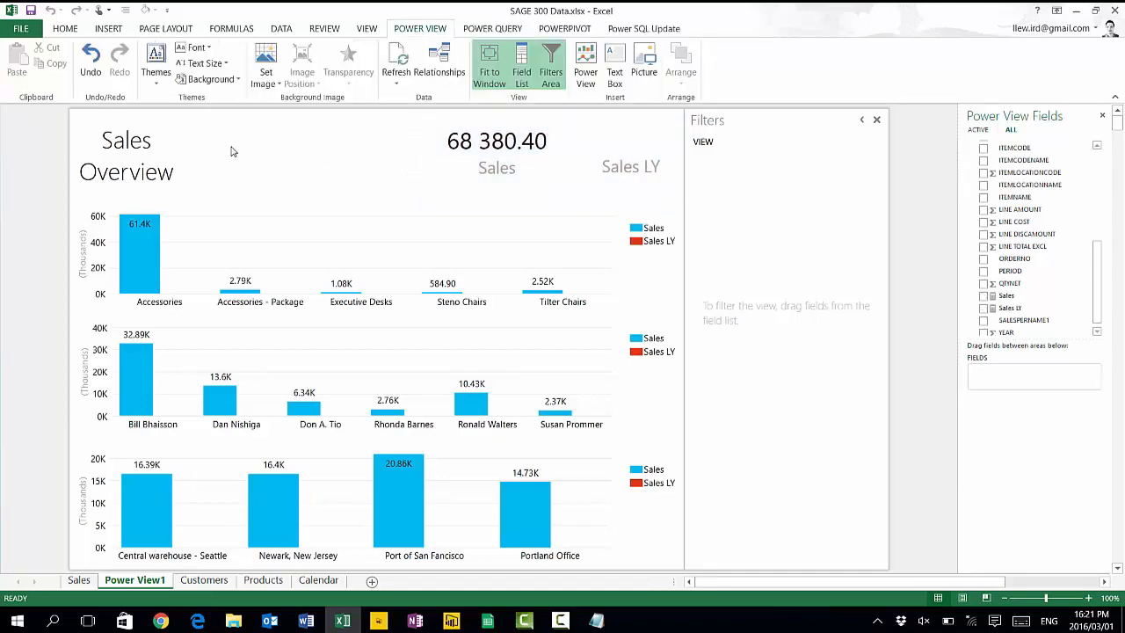
- Add the Calendar table's Year and Quarter fields to the report as two separate tables near the title
drag(1097, 277, 1054, 154)
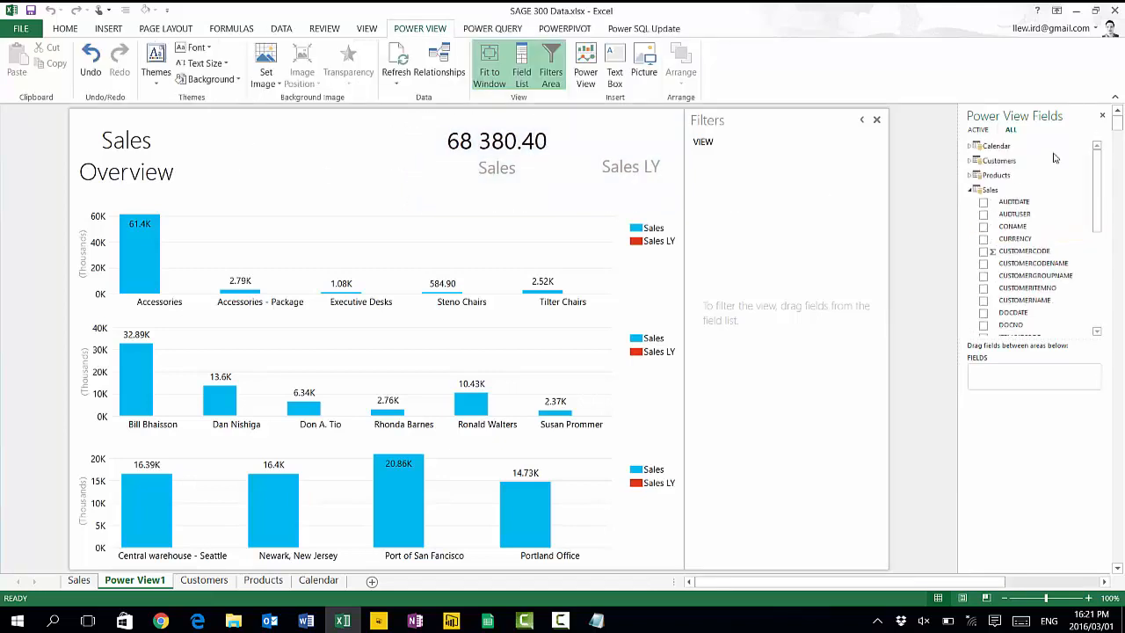
click(971, 190)
click(970, 147)
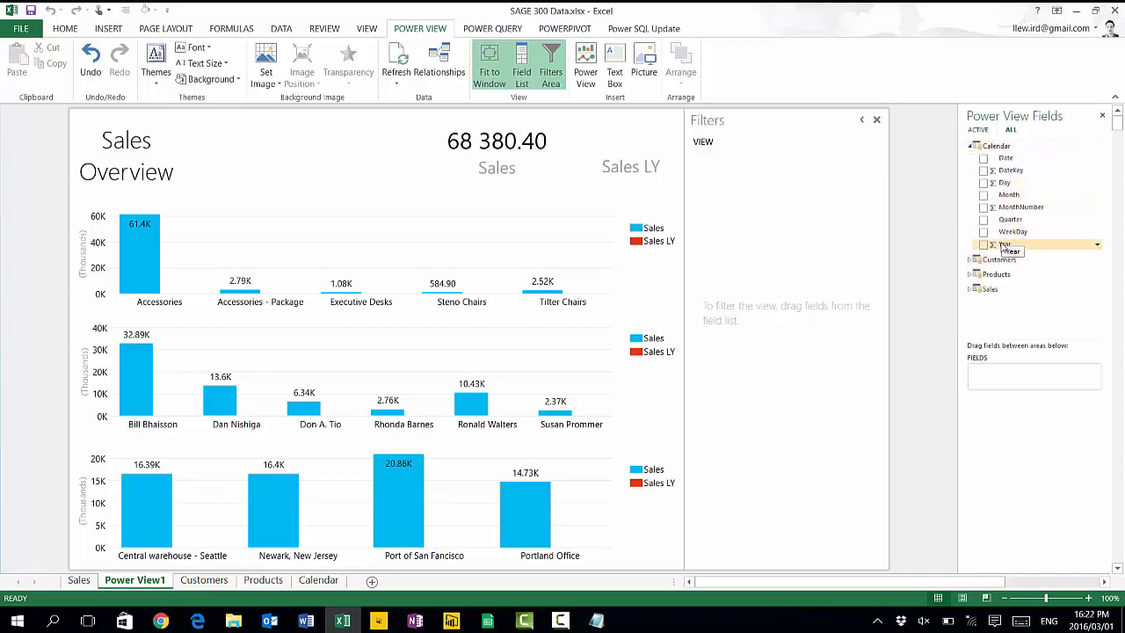
drag(1004, 244, 230, 148)
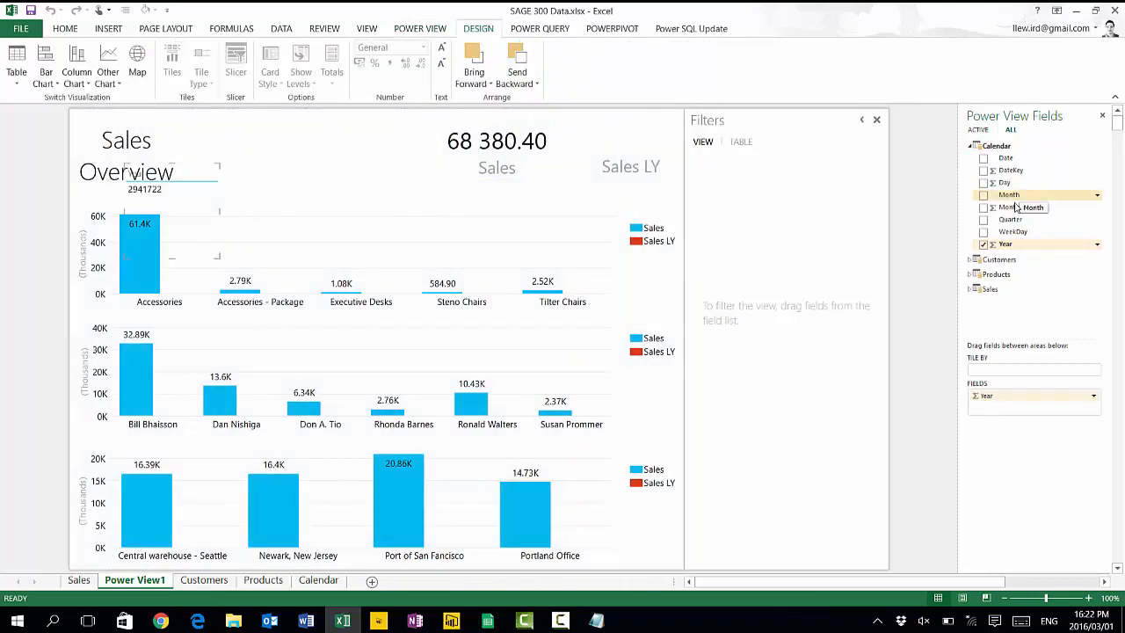
drag(967, 218, 437, 142)
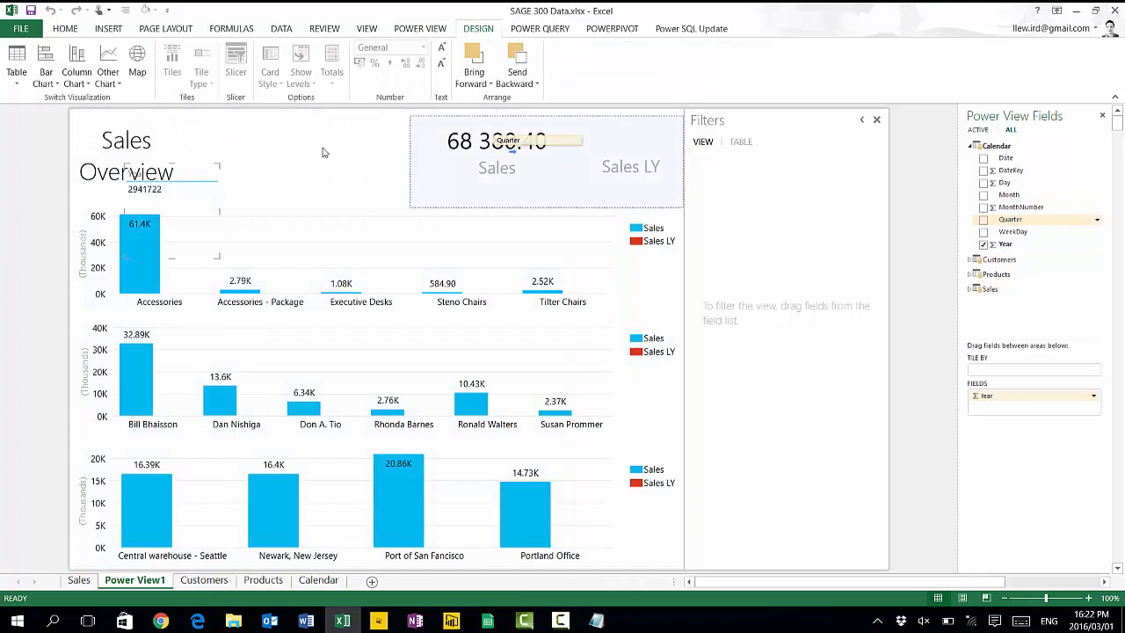
drag(322, 152, 321, 150)
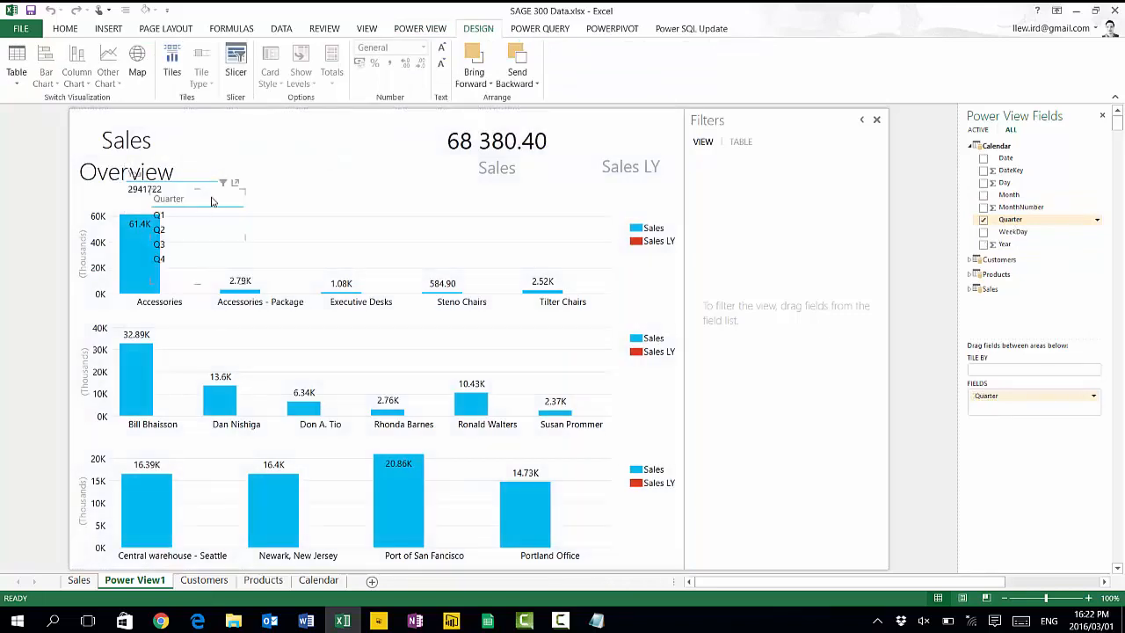
- Place the Year and Quarter tables side by side next to the title and set Year to Do Not Summarize
drag(219, 194, 358, 111)
drag(202, 173, 275, 114)
click(1094, 397)
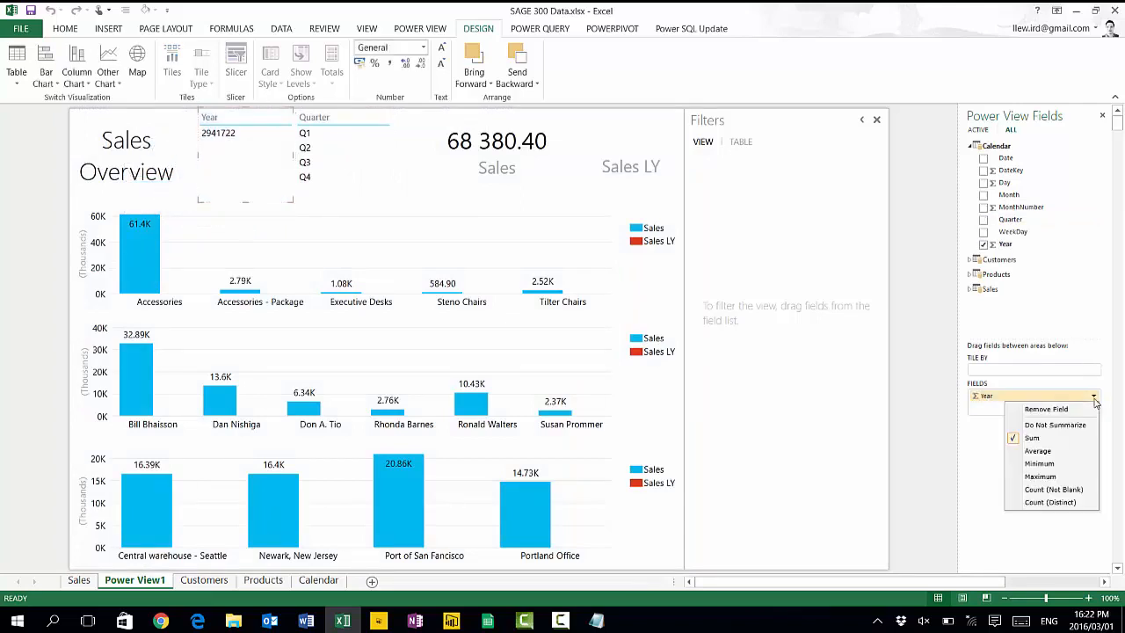
click(1055, 425)
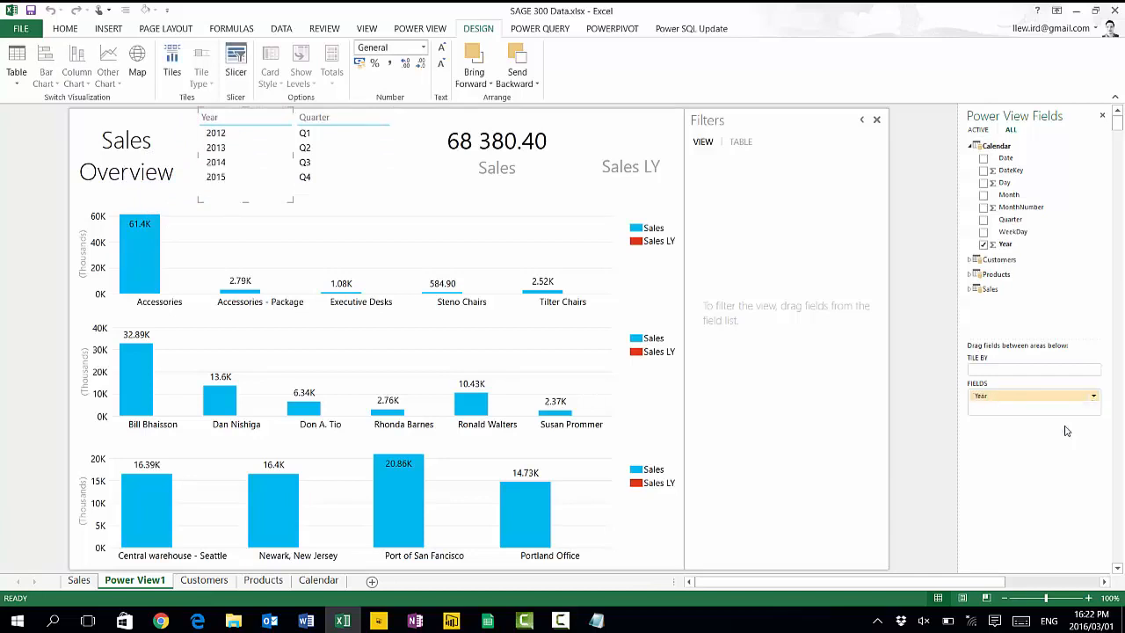
- Convert the Year and Quarter tables into slicers
click(233, 73)
click(325, 117)
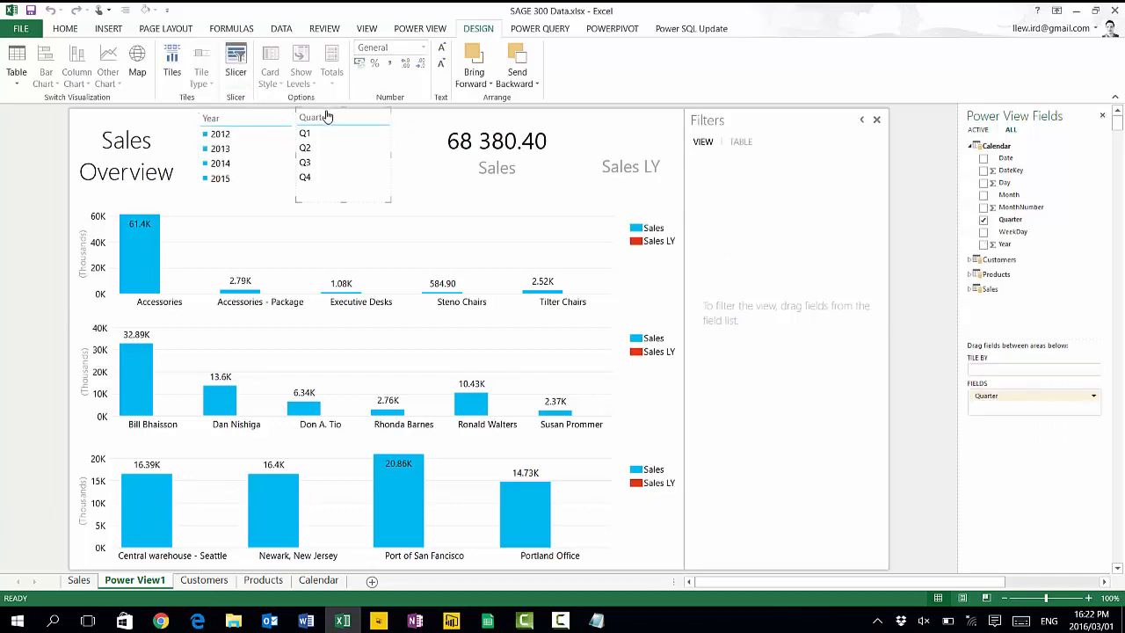
click(237, 71)
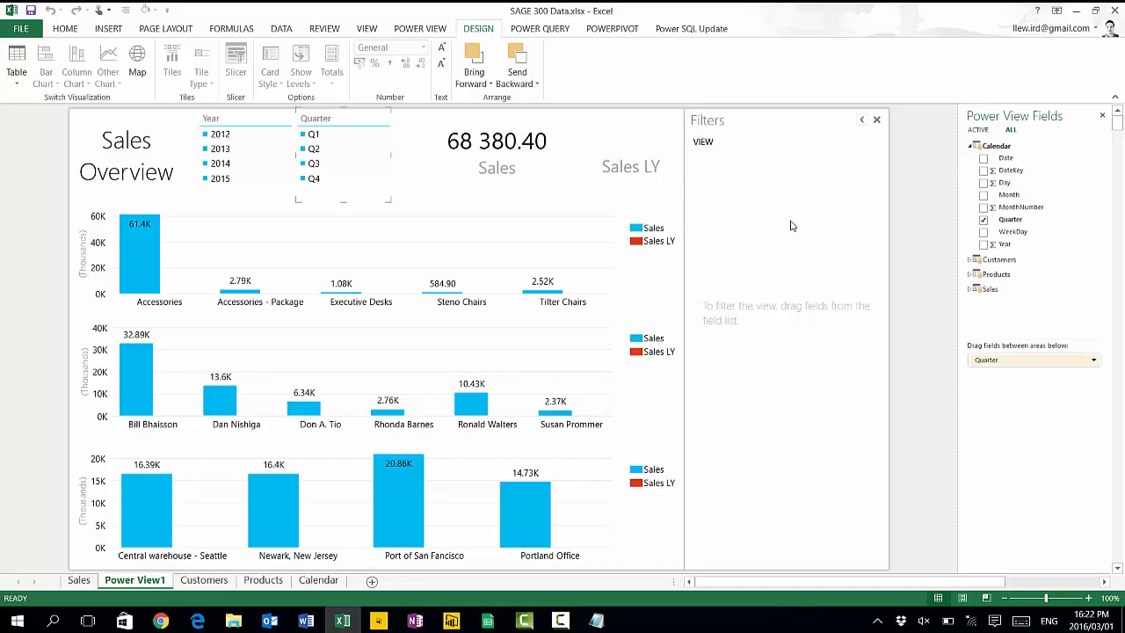
- Collapse the Filters area and filter the report to 2015 with the Year slicer
click(864, 119)
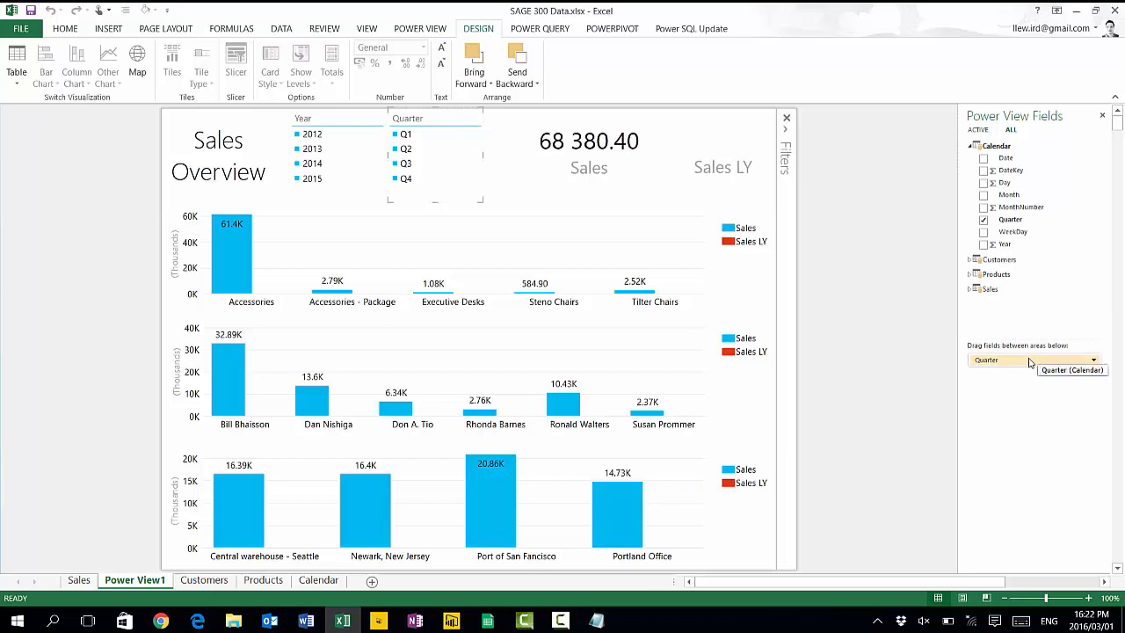
click(297, 180)
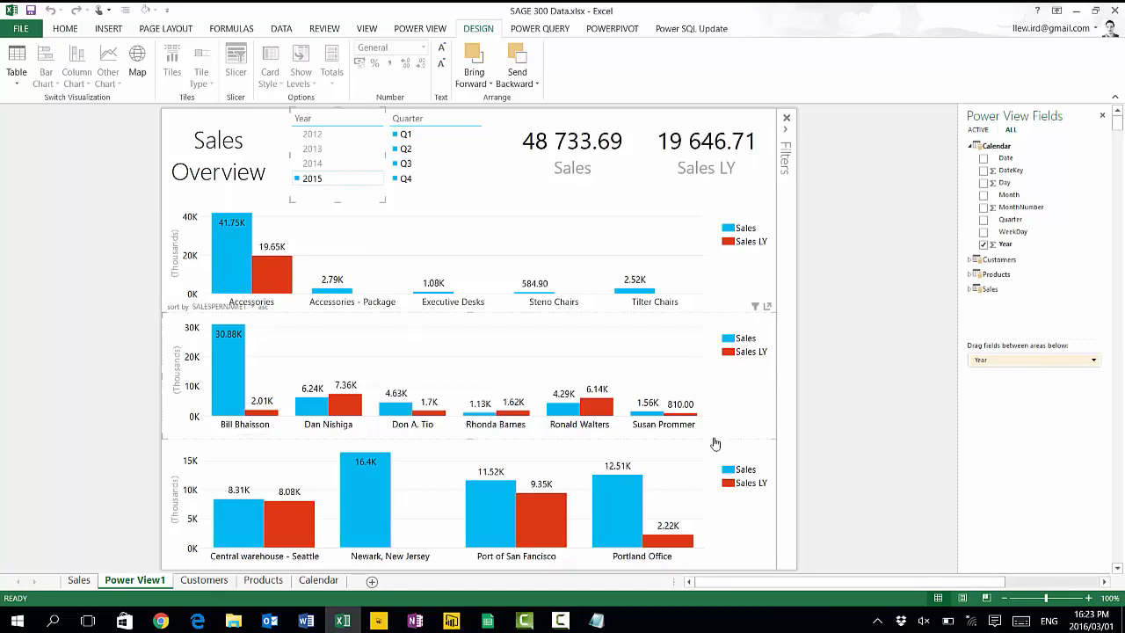
- Insert a text box reading "CATERGORIE", widen it and place it above the item category chart
click(441, 219)
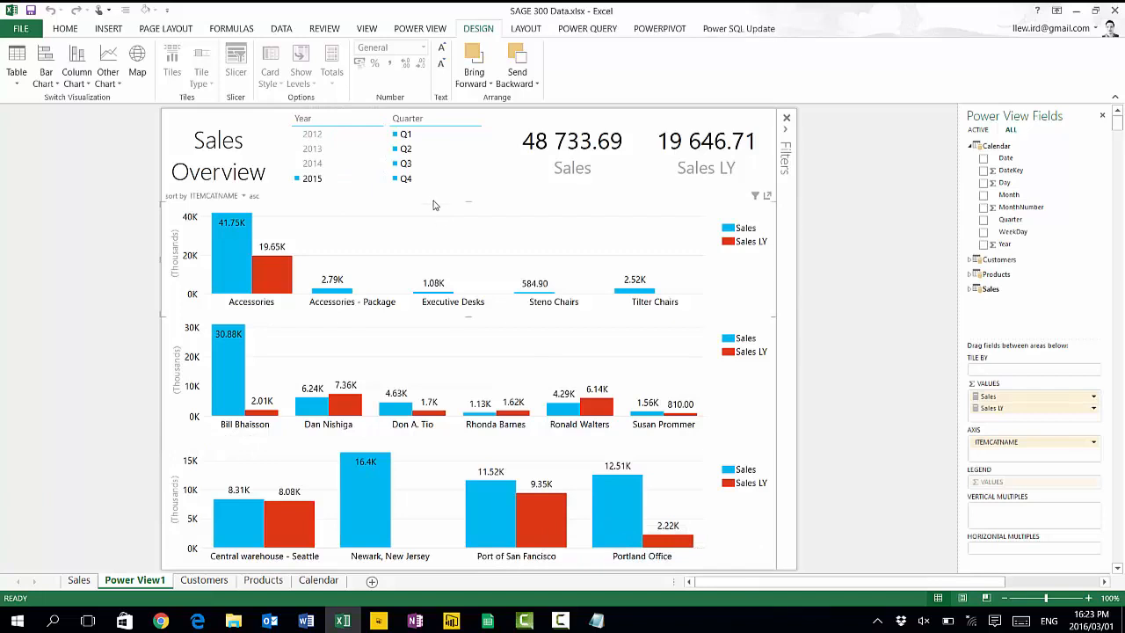
click(502, 192)
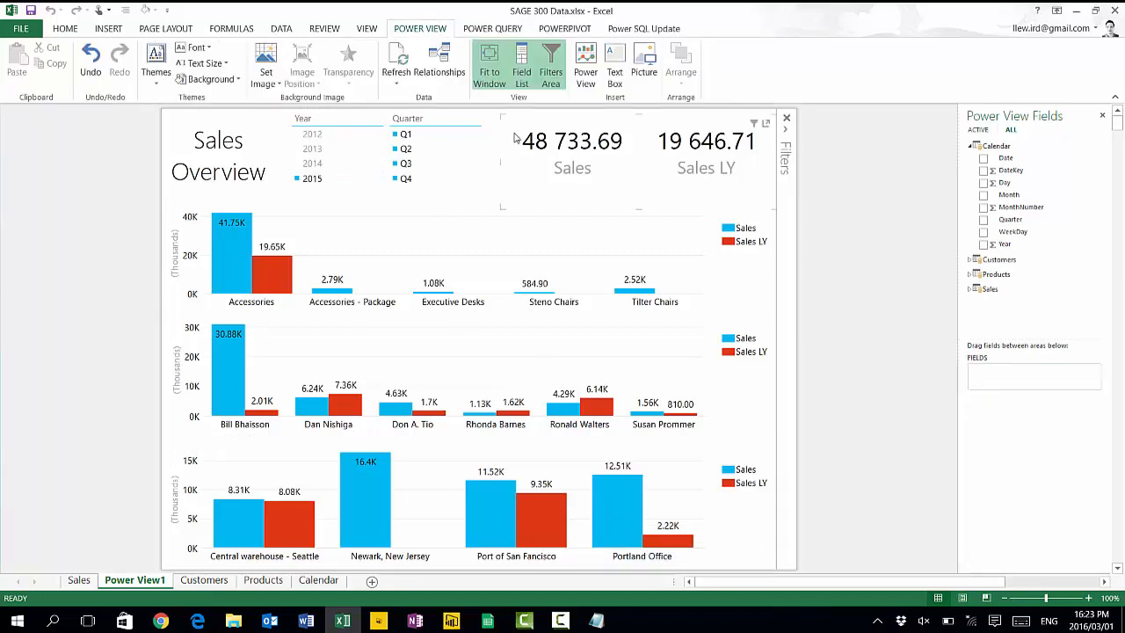
click(604, 71)
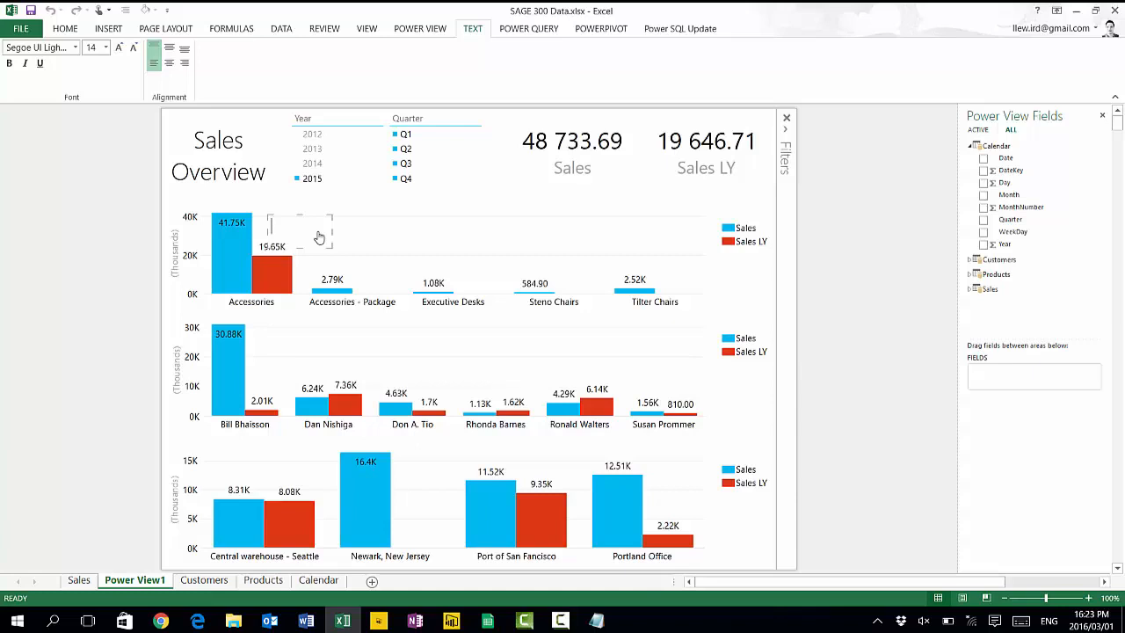
text(ERGORIE)
drag(332, 236, 601, 193)
click(461, 221)
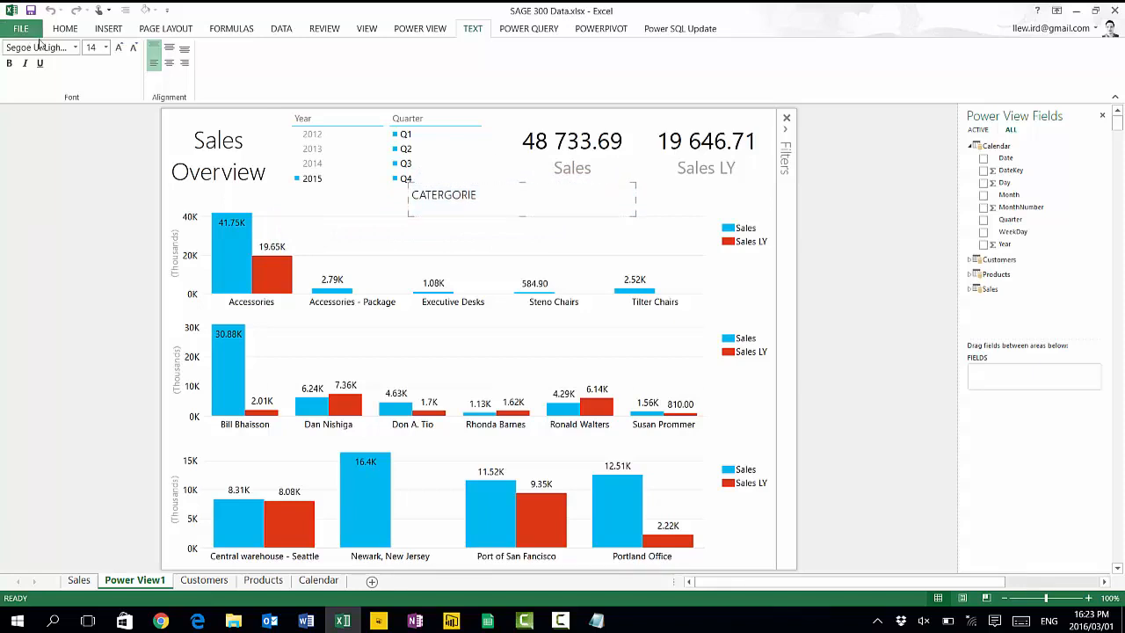
- Format the heading in bold Arial, complete its text to "CATERGORIES", and fit the narrowed box over the top of the category chart
click(76, 47)
click(49, 92)
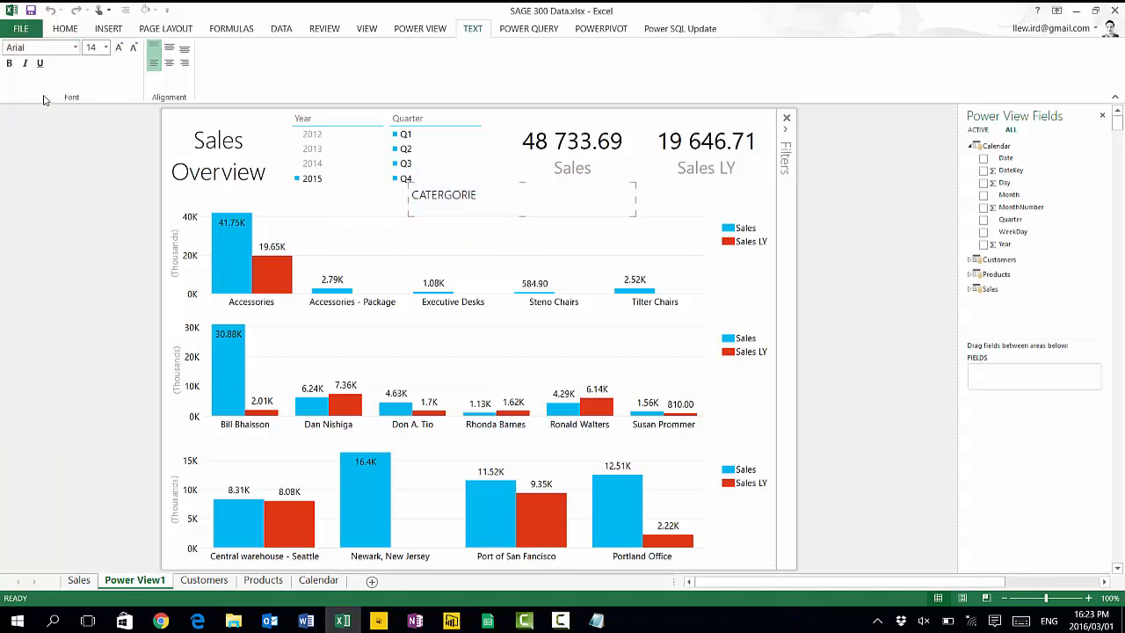
click(9, 63)
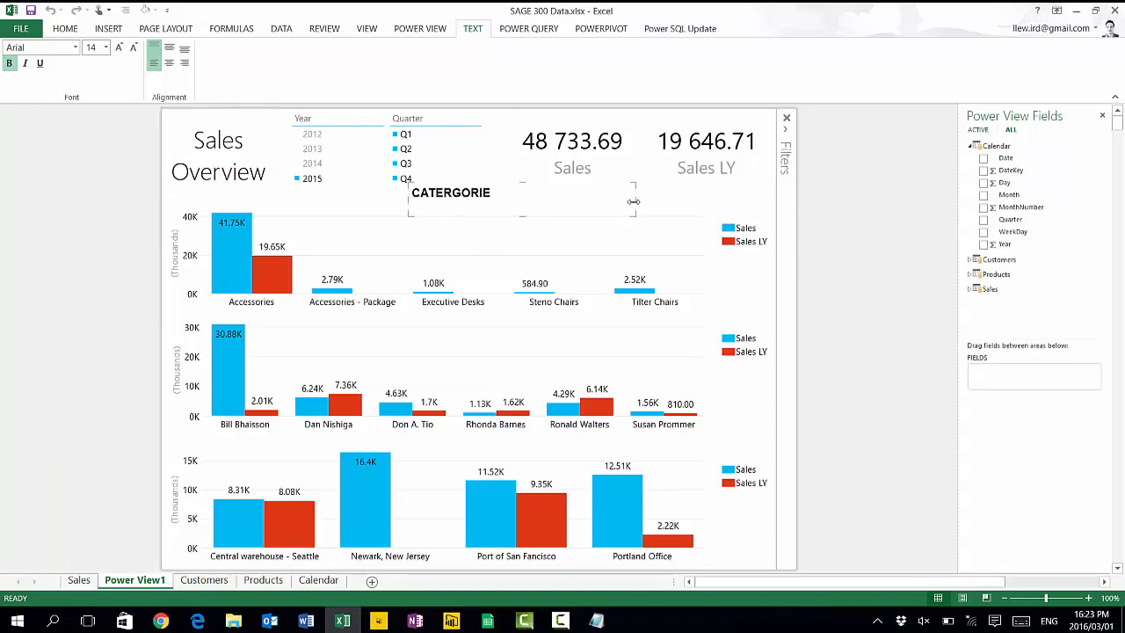
drag(636, 199, 502, 212)
click(493, 201)
text(IES)
drag(487, 193, 487, 208)
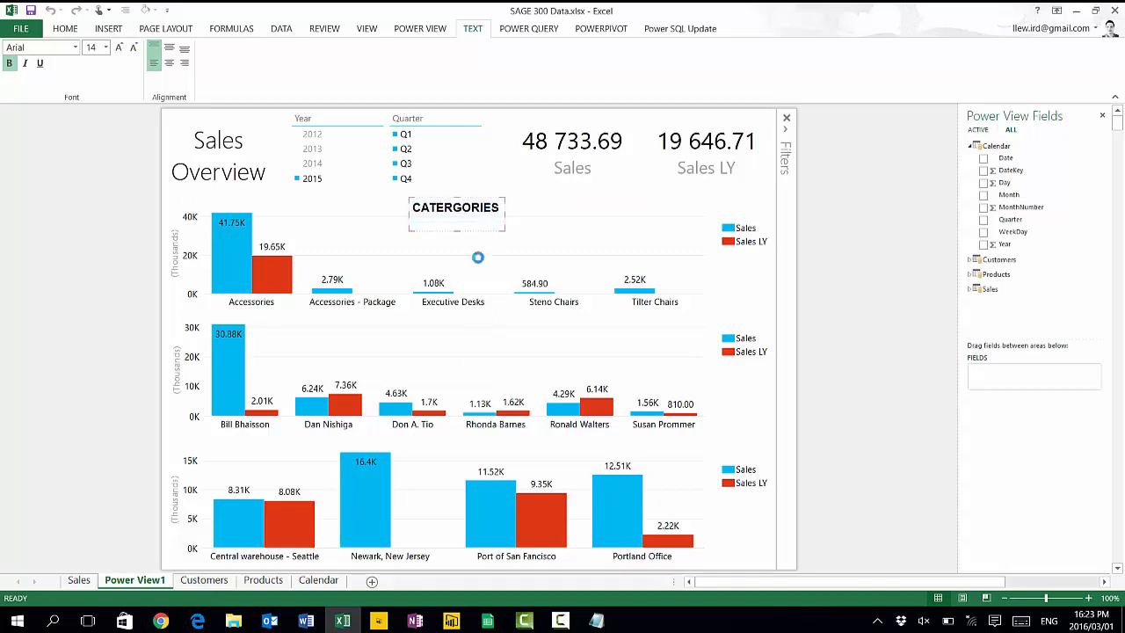
- Duplicate the heading over the salesperson chart, change its text to "SALES PERSON", and widen it to fit one line
click(467, 325)
key(ctrl+v)
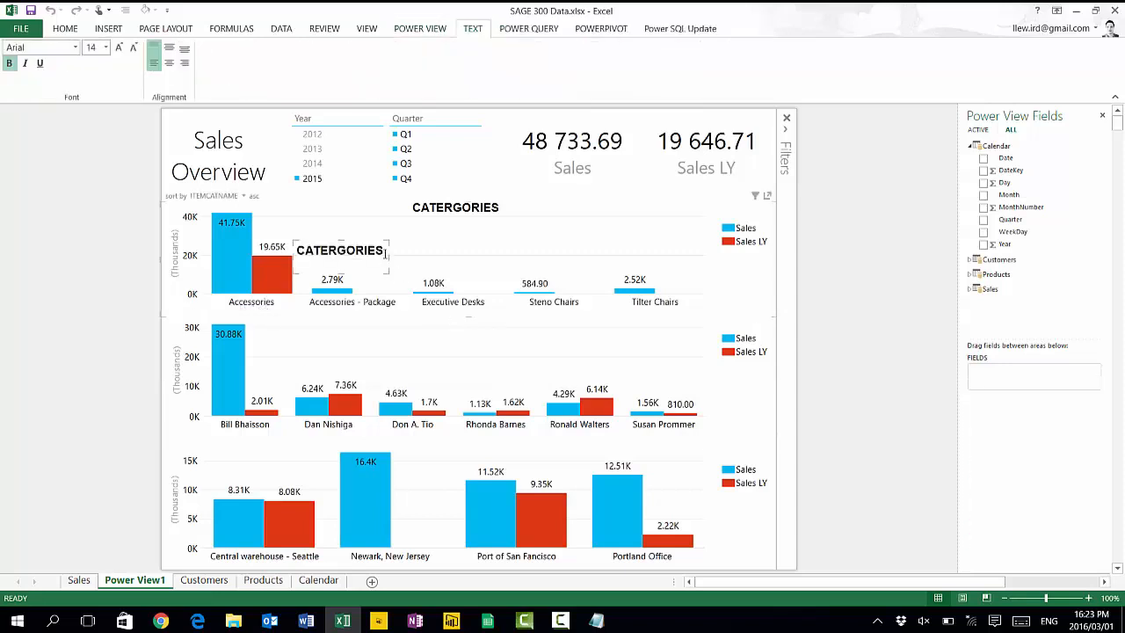
drag(385, 254, 491, 325)
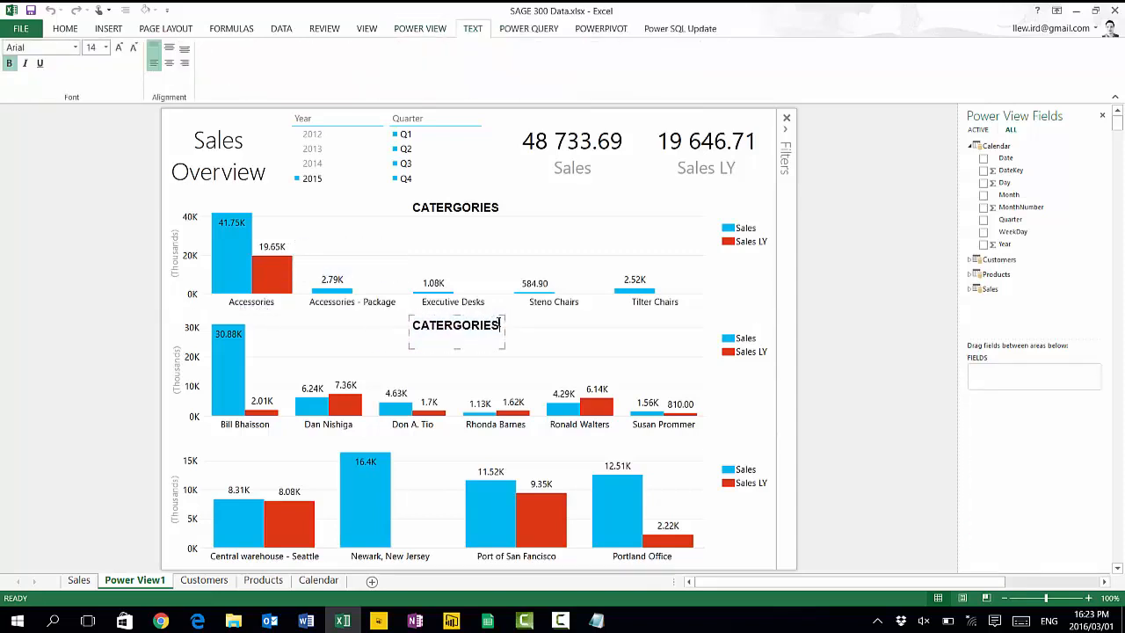
text(SALES PERSON)
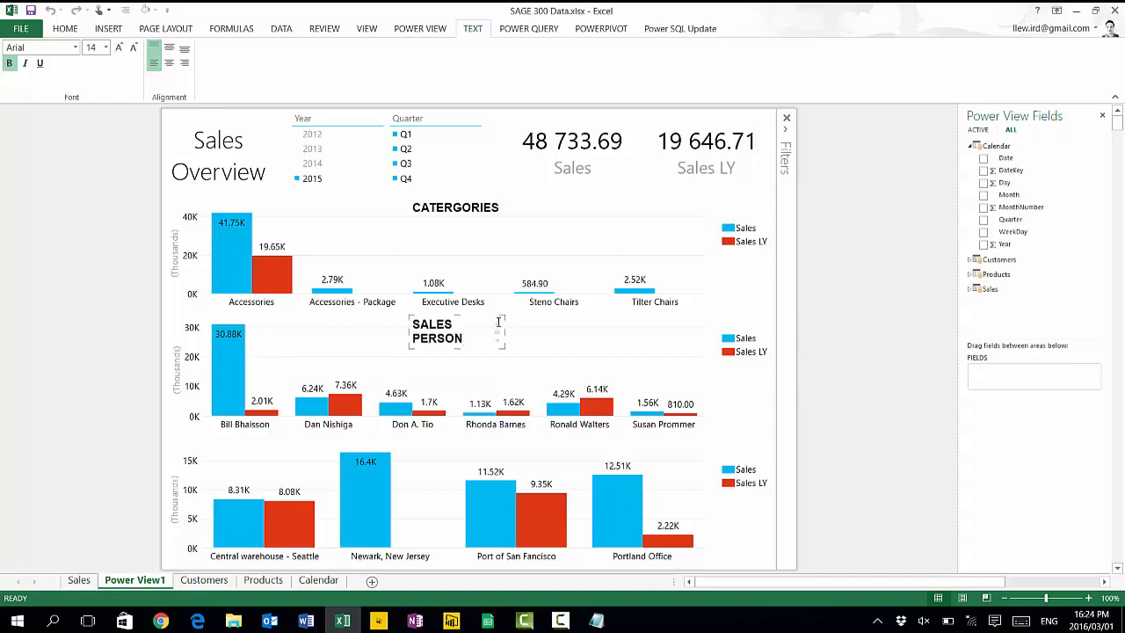
drag(506, 330, 525, 330)
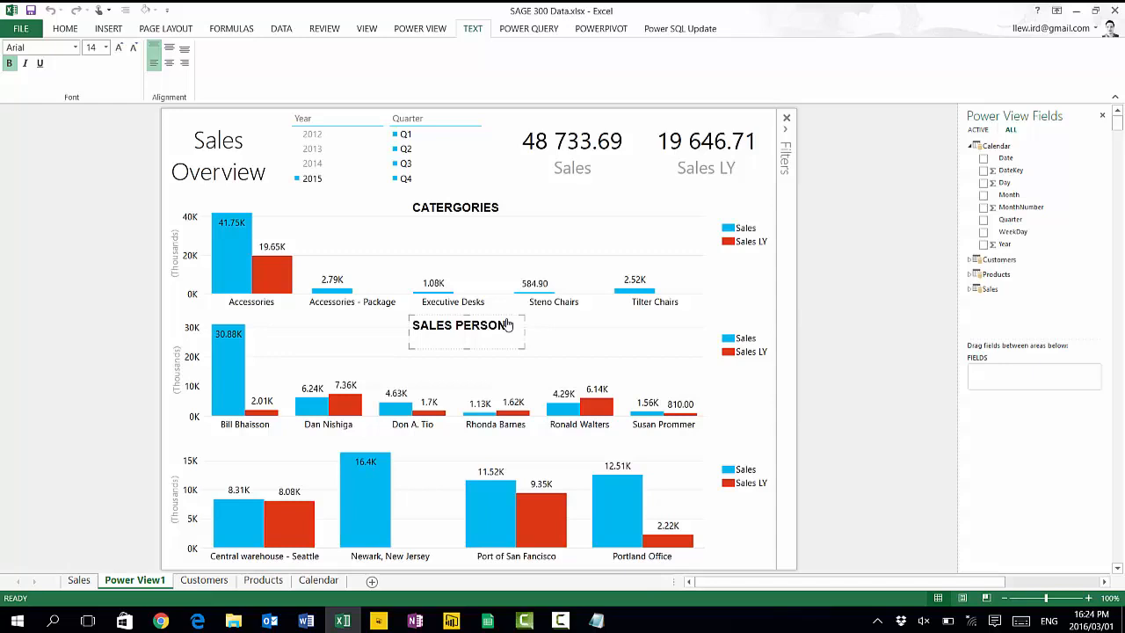
- Duplicate the "SALES PERSON" heading over the item location chart and change the copy's text to "LOCATION"
key(ctrl+v)
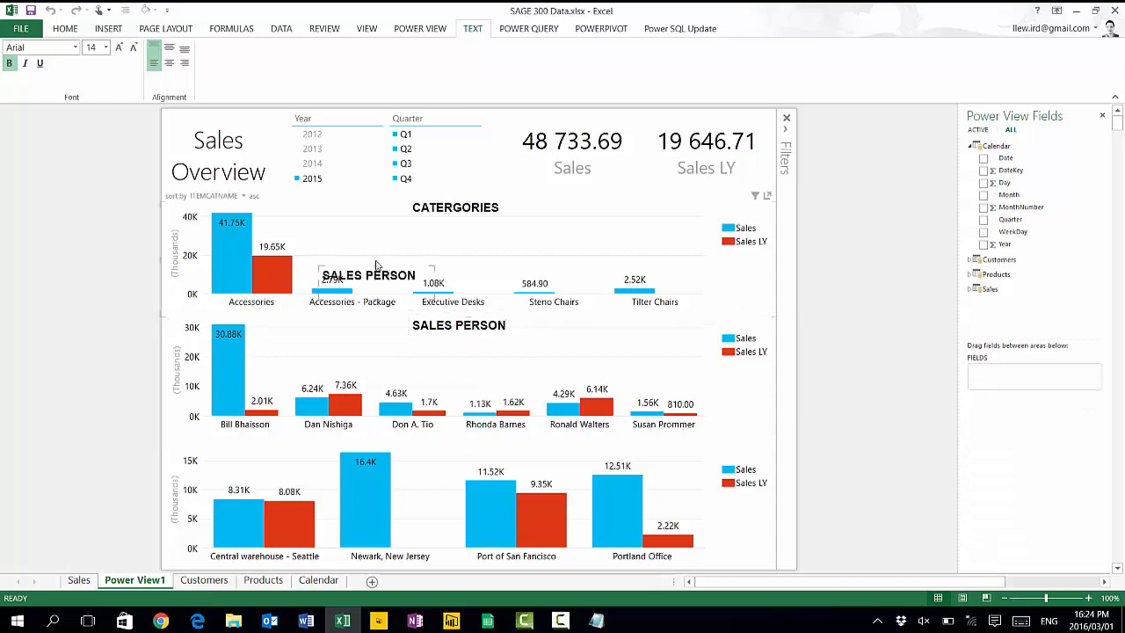
drag(387, 274, 479, 444)
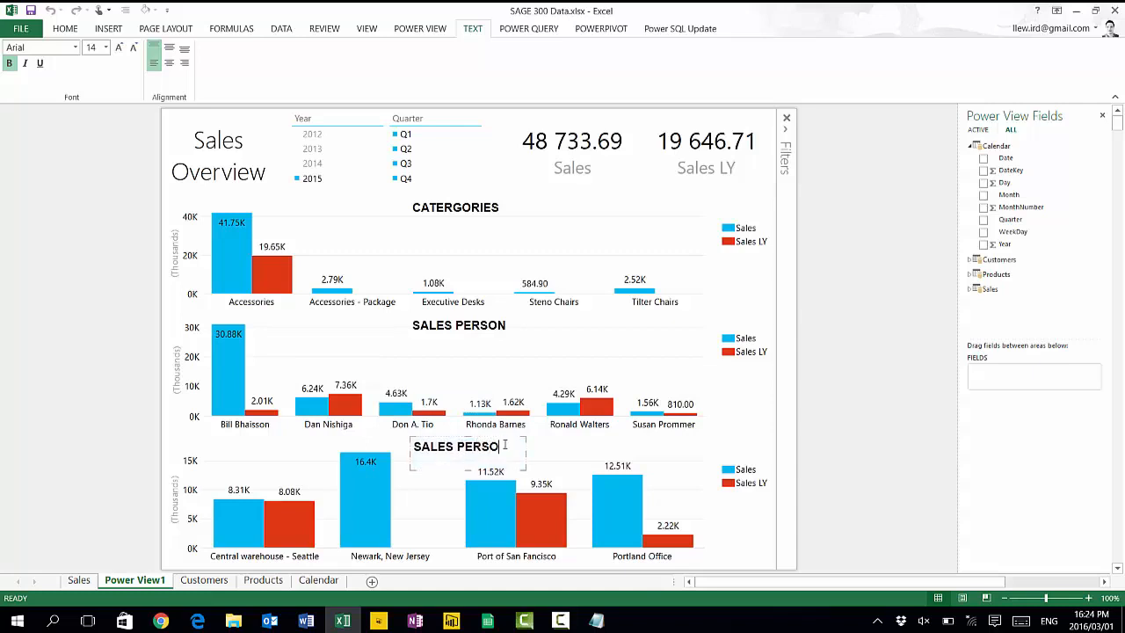
key(BackSpace)
key(BackSpace)
key(BackSpace)
key(BackSpace)
key(BackSpace)
key(BackSpace)
key(BackSpace)
key(BackSpace)
key(BackSpace)
key(BackSpace)
key(BackSpace)
text(L)
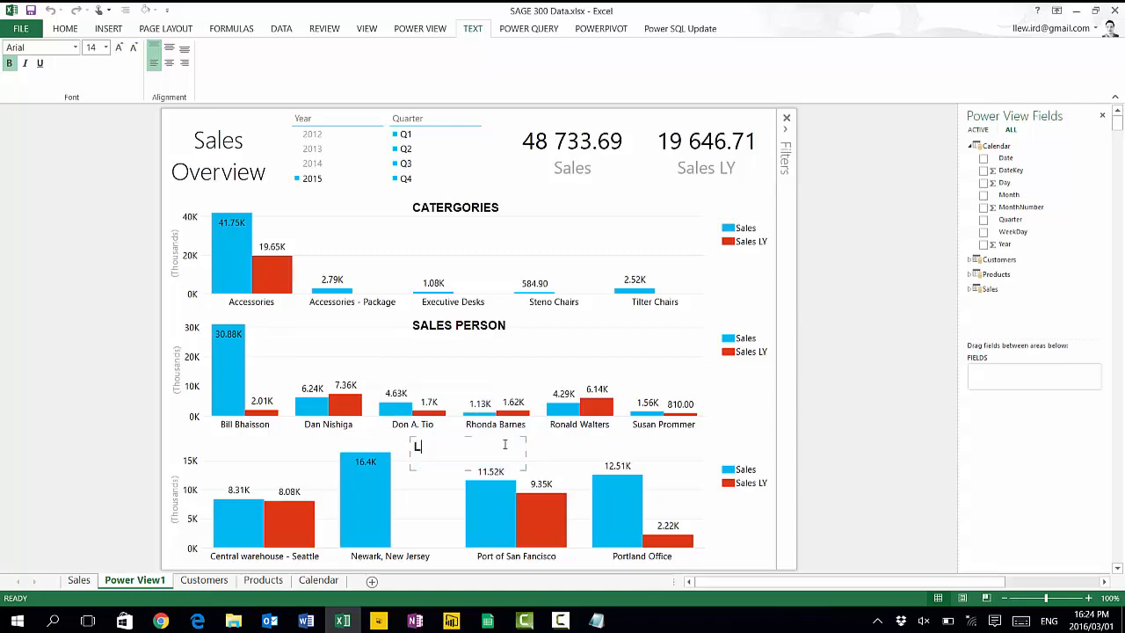
text(OCATION)
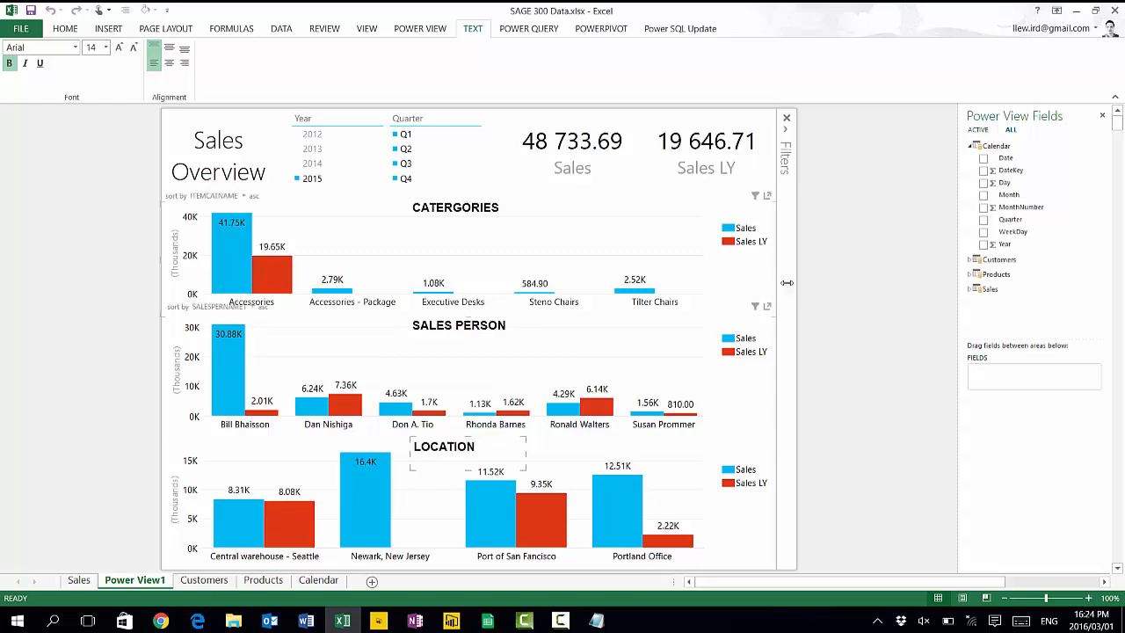
- Cross-highlight the report by the first salesperson's Sales bar to examine their figures, and clear the highlight
click(728, 190)
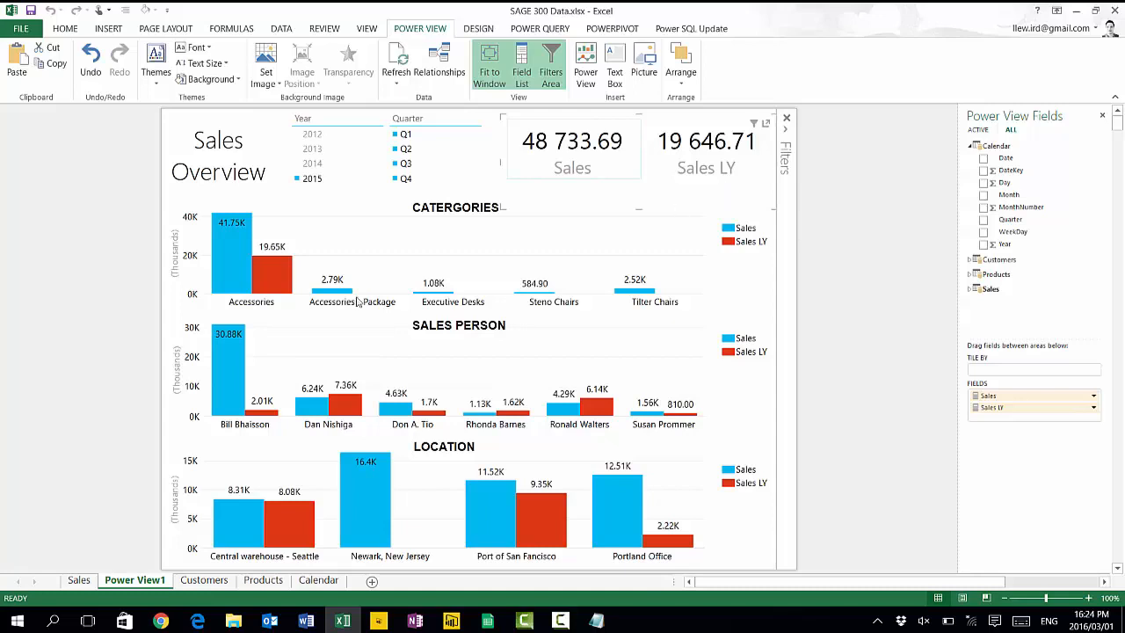
click(174, 119)
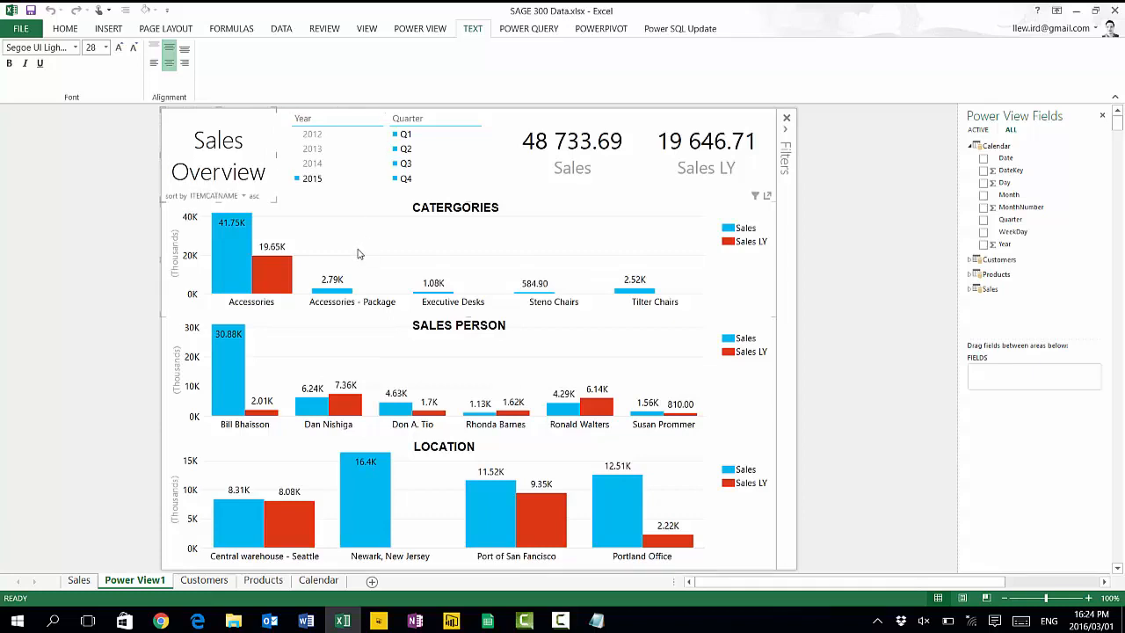
mouse_move(268, 293)
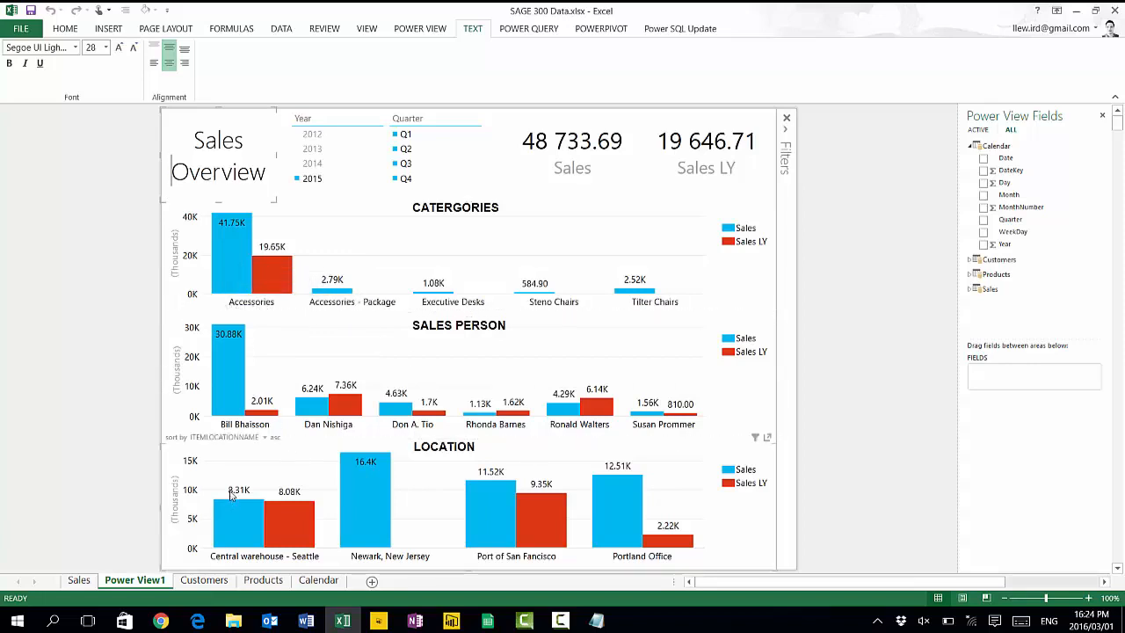
click(234, 388)
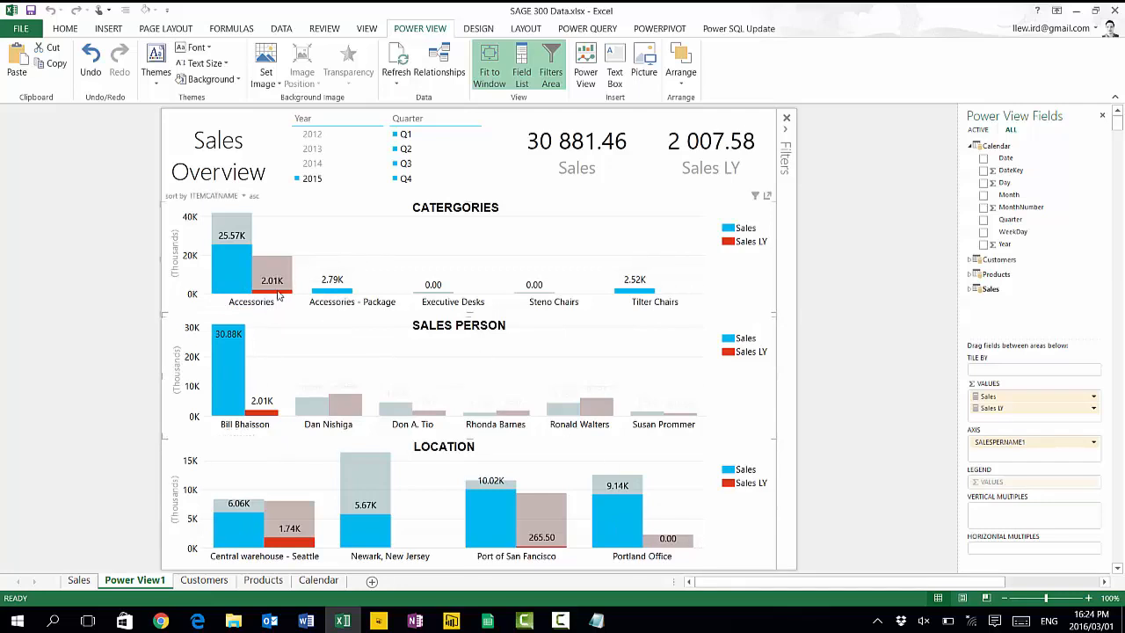
click(273, 355)
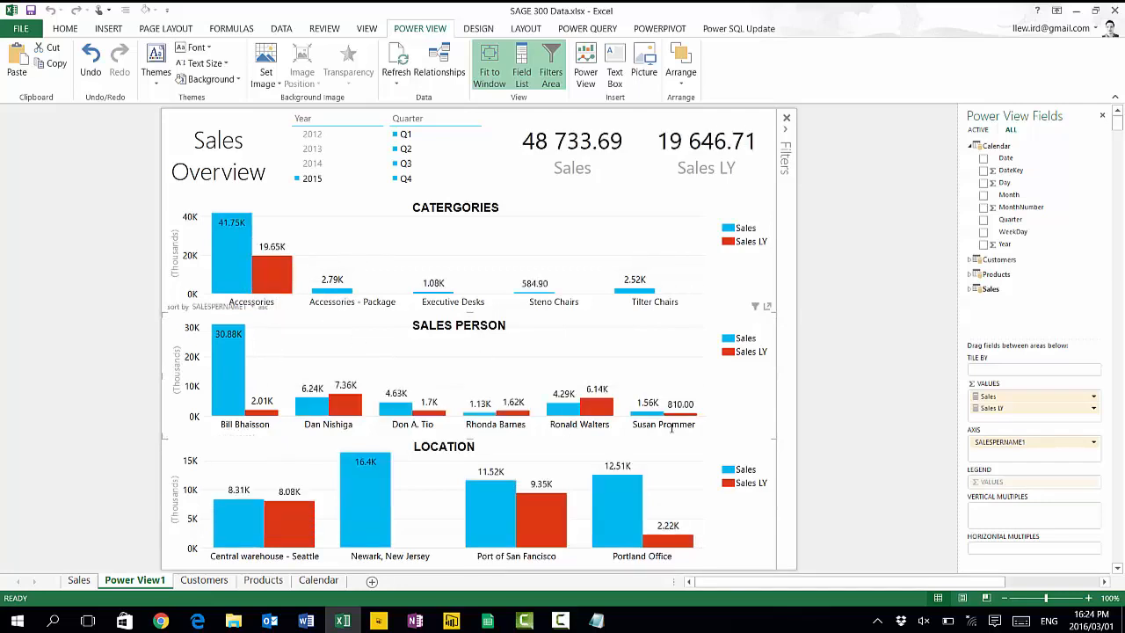
- Cross-highlight the report by the Accessories category and deselect the visuals
click(250, 266)
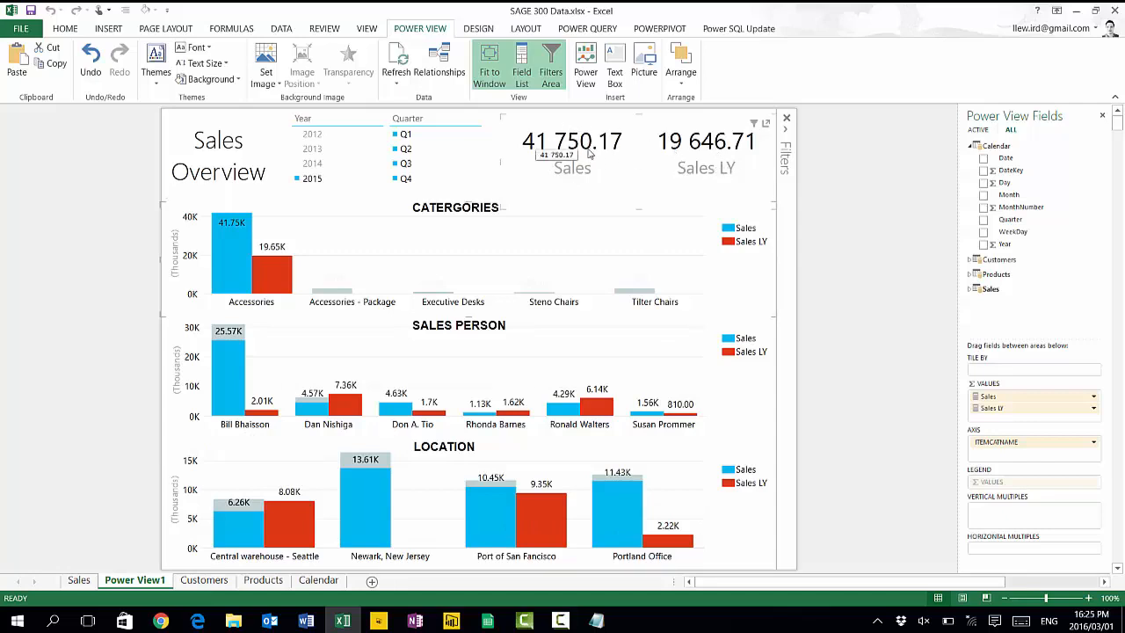
click(851, 252)
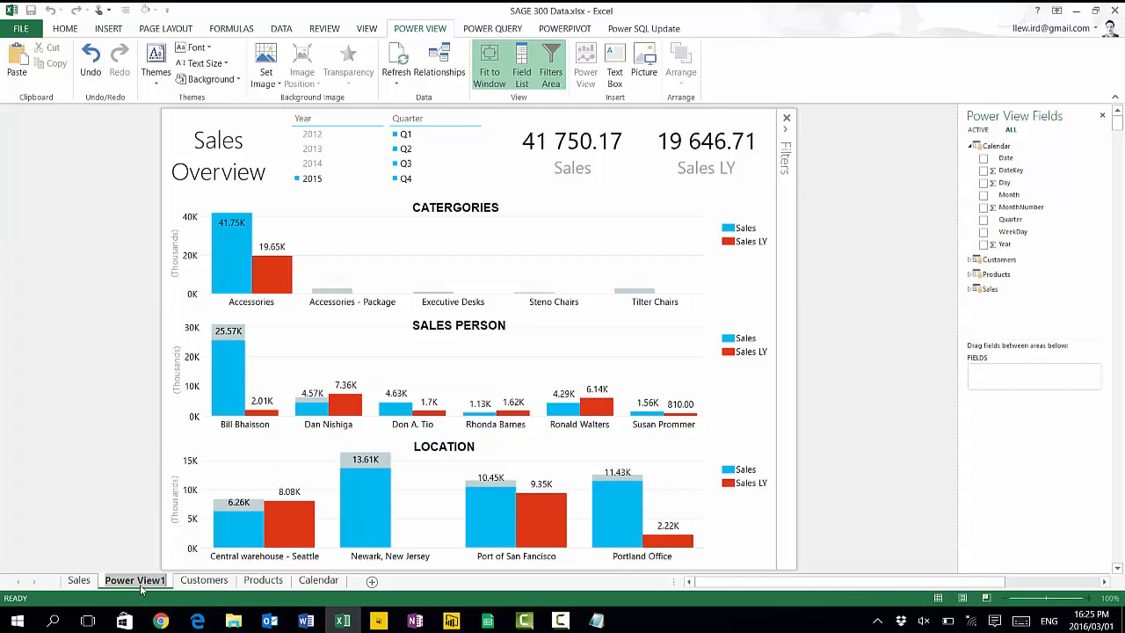
- Rename the Power View1 sheet as "Sales Overview"
double_click(137, 582)
text(sAE)
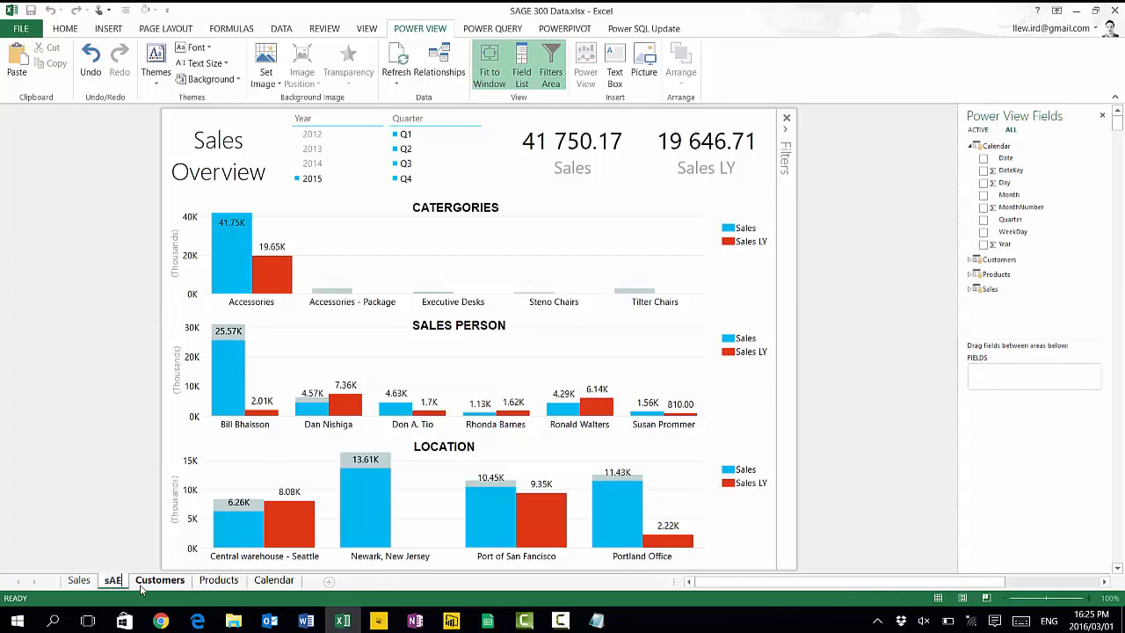
key(BackSpace)
key(BackSpace)
key(BackSpace)
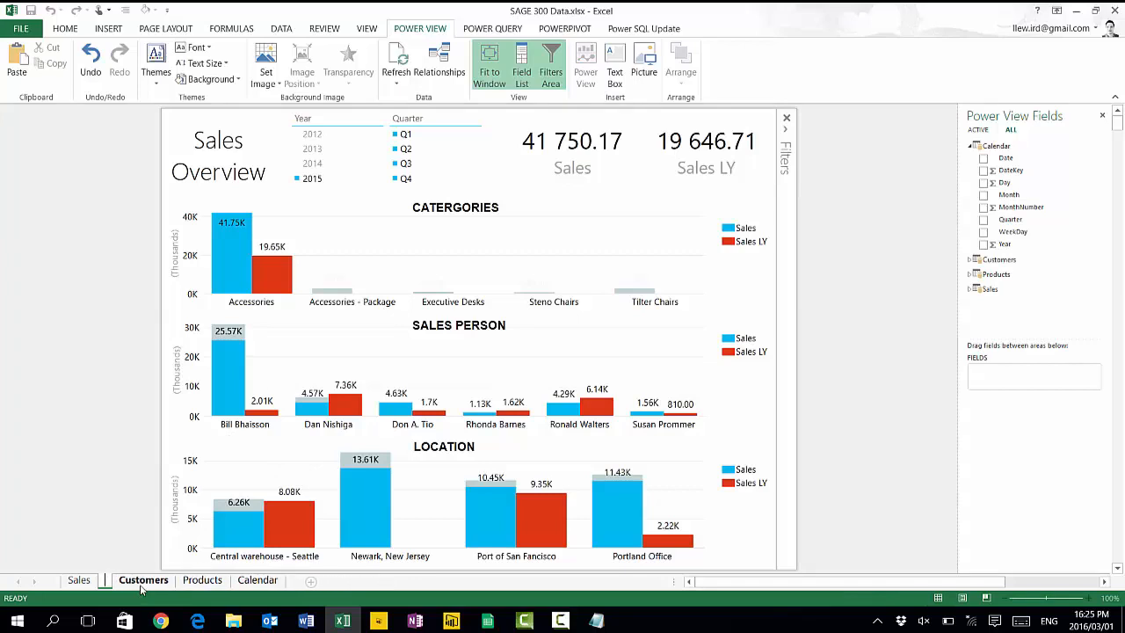
text(Sales Over)
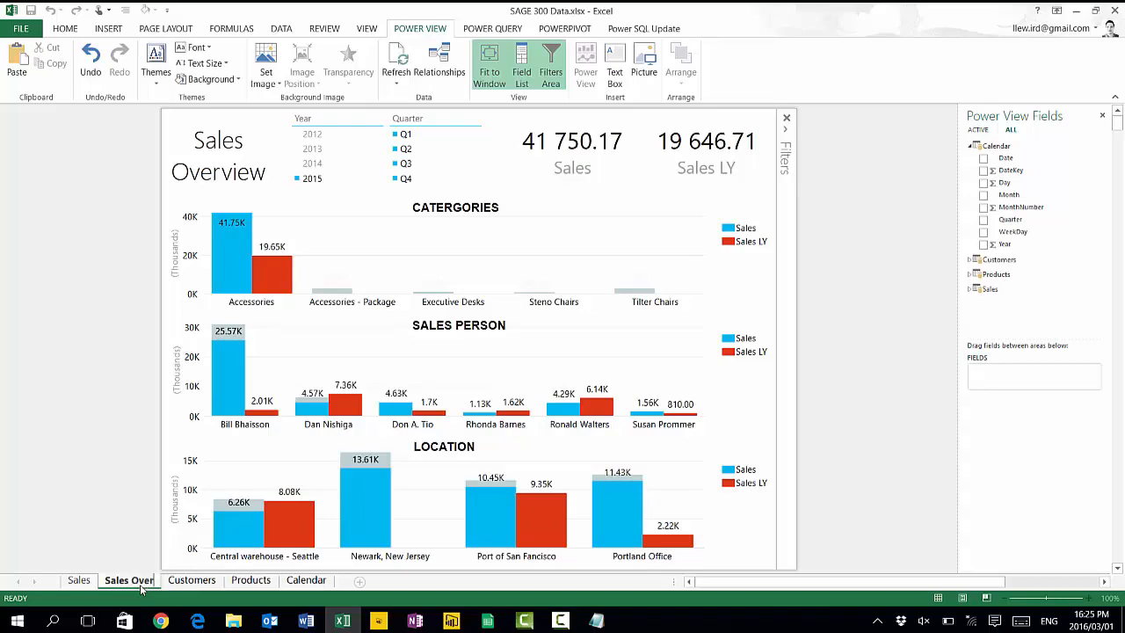
text(view)
key(Return)
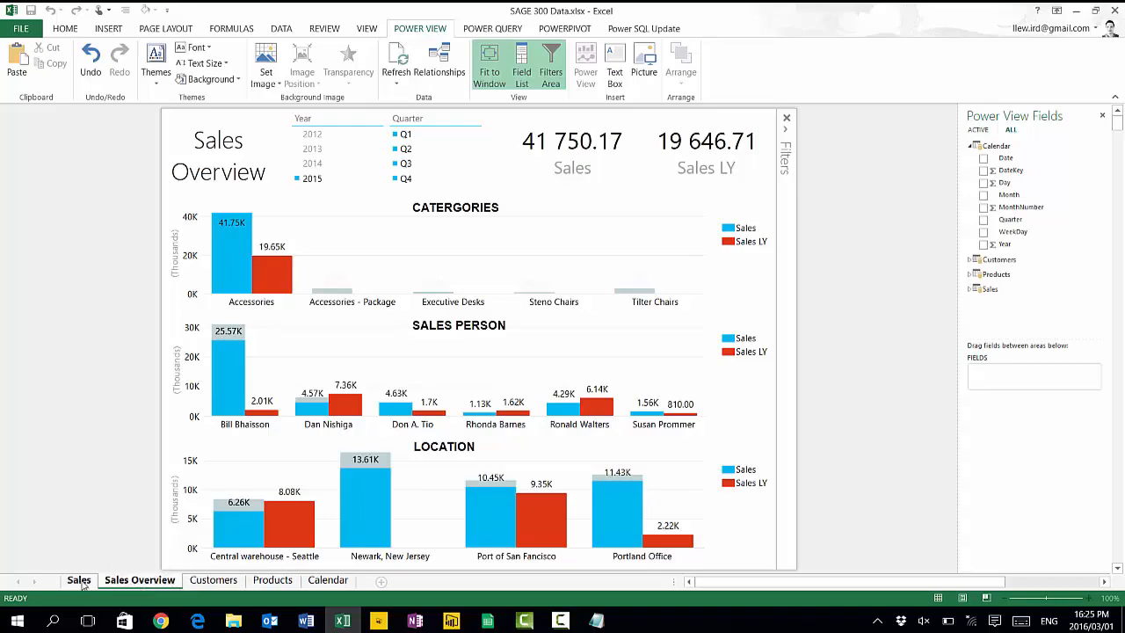
- Move the Sales sheet directly after Sales Overview, return to the report, and collapse the Calendar table's field list
drag(81, 585, 169, 585)
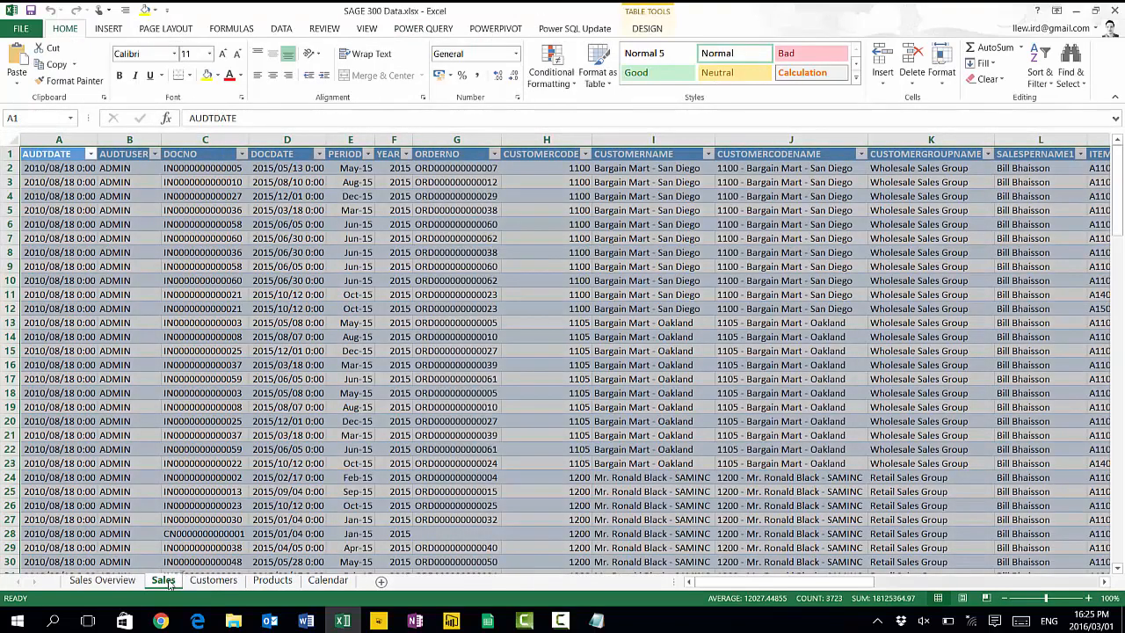
click(102, 580)
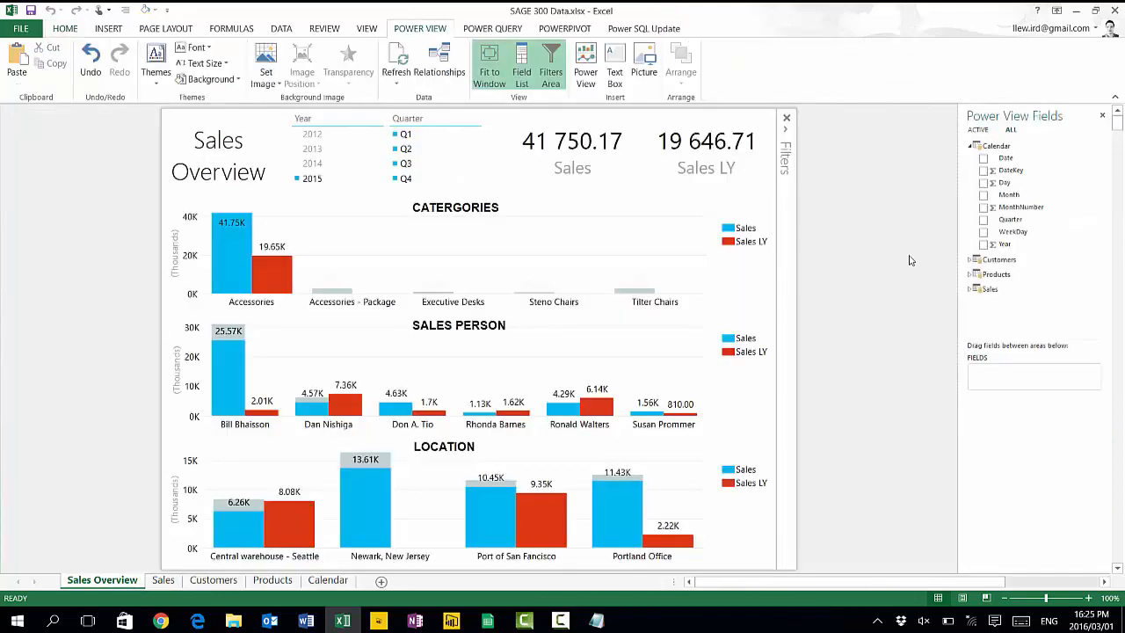
click(971, 148)
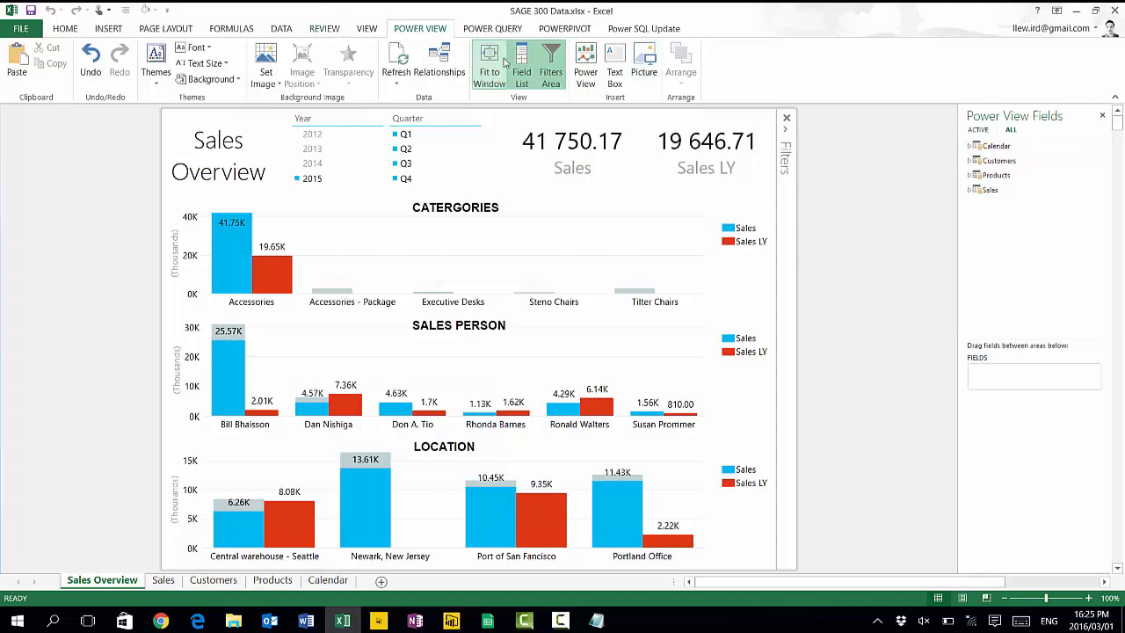
click(109, 29)
click(167, 29)
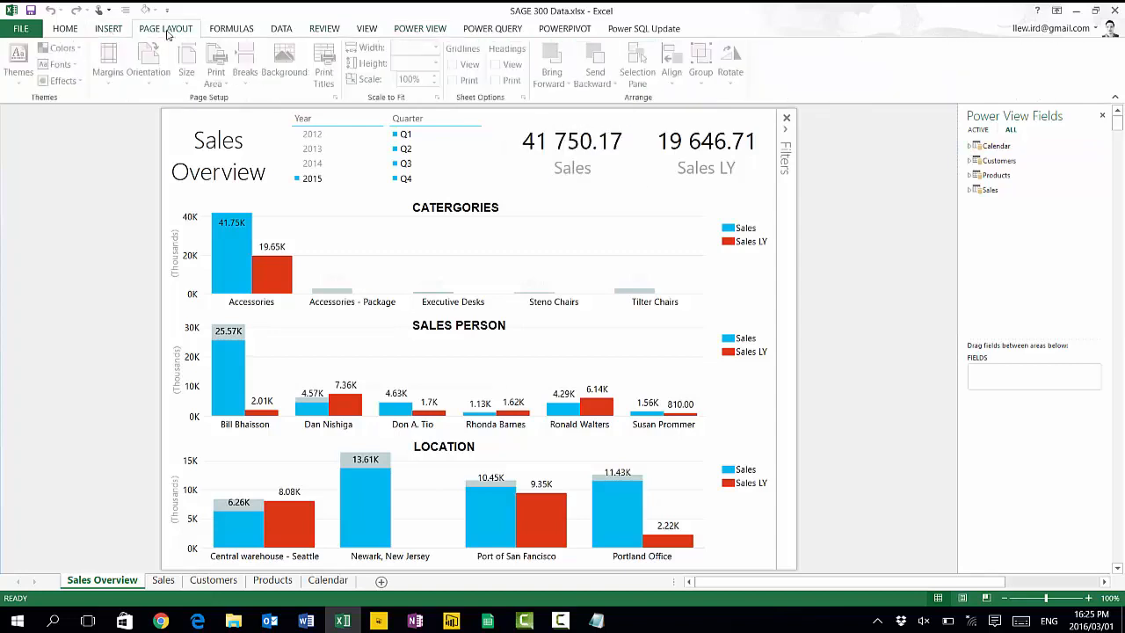
click(63, 31)
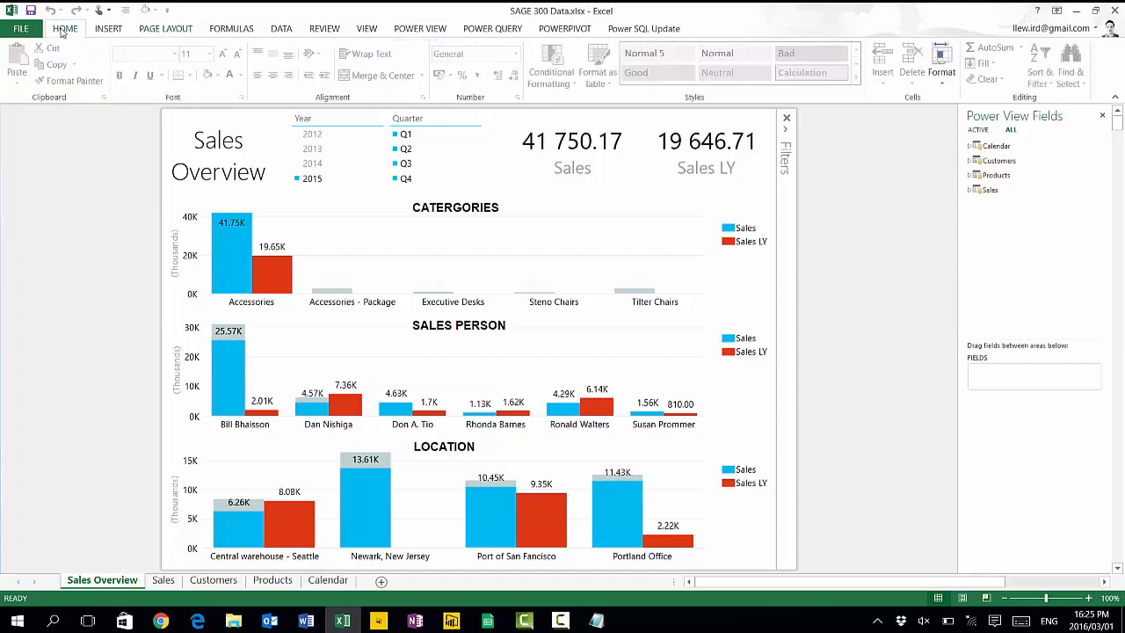
- Examine the formula and formatting category of the Sales calculated field in PowerPivot, cancel the edit, and close the calculated fields manager
click(535, 34)
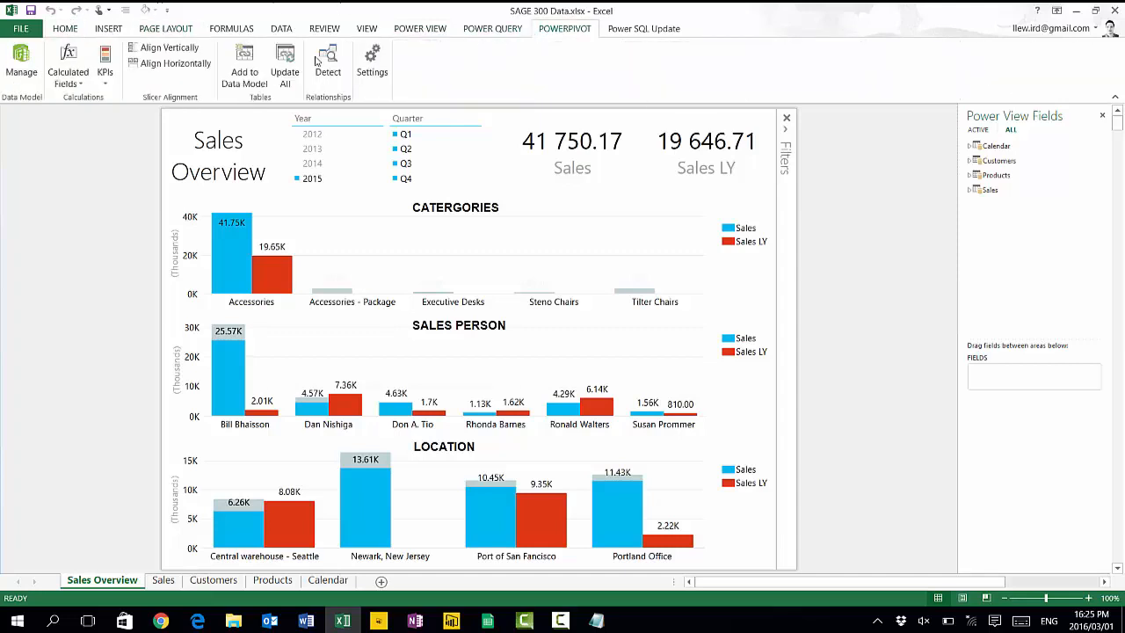
click(71, 79)
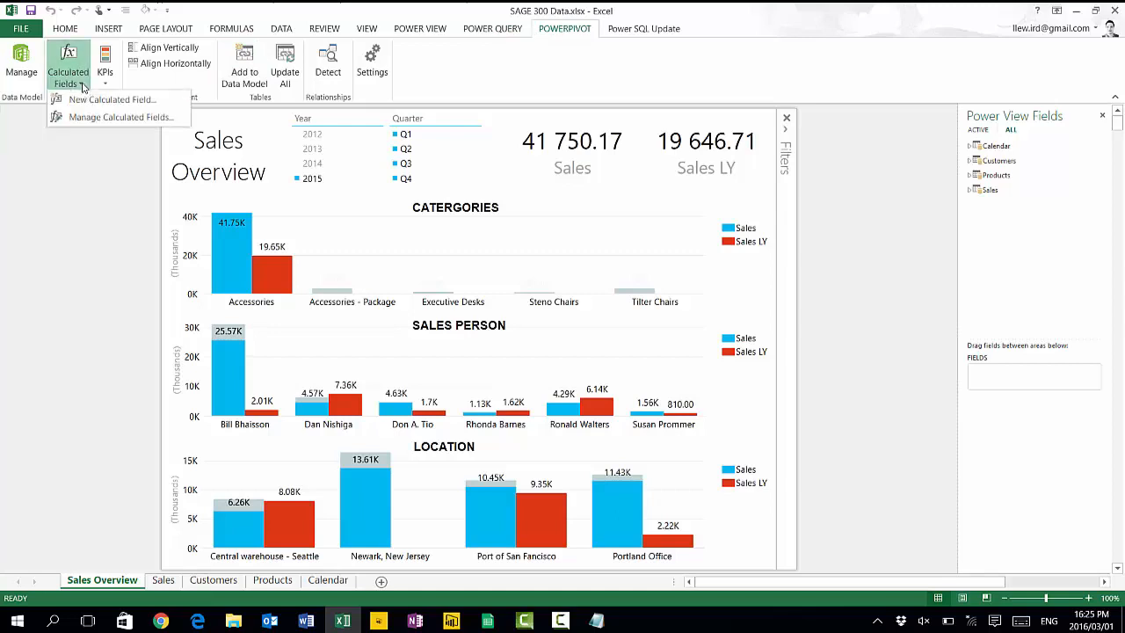
click(104, 118)
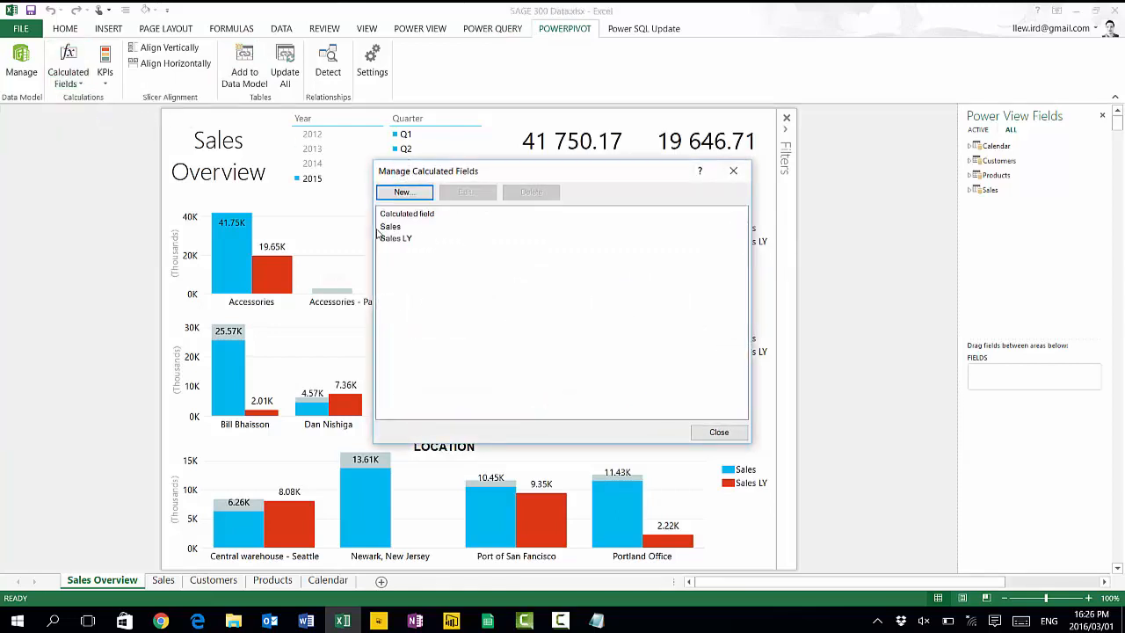
click(392, 229)
click(466, 192)
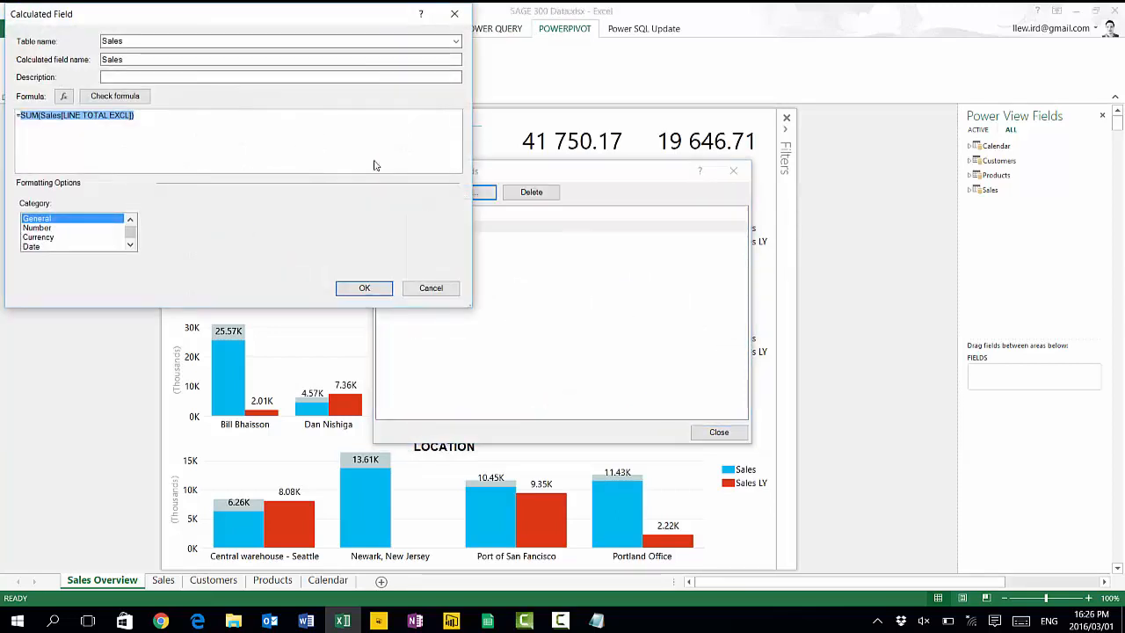
click(431, 289)
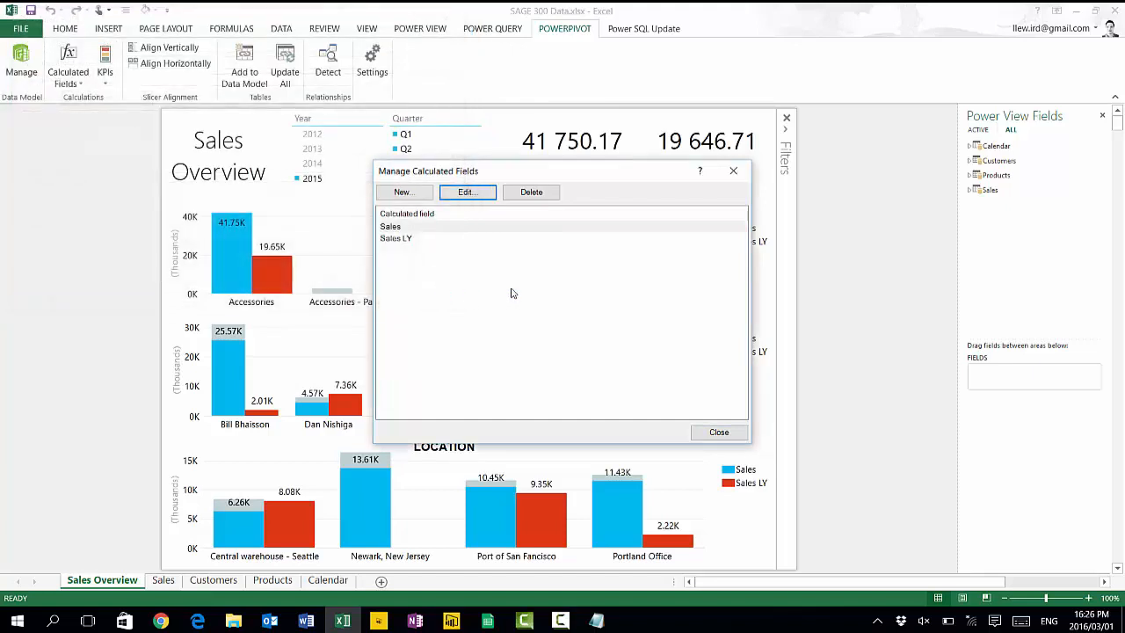
click(718, 432)
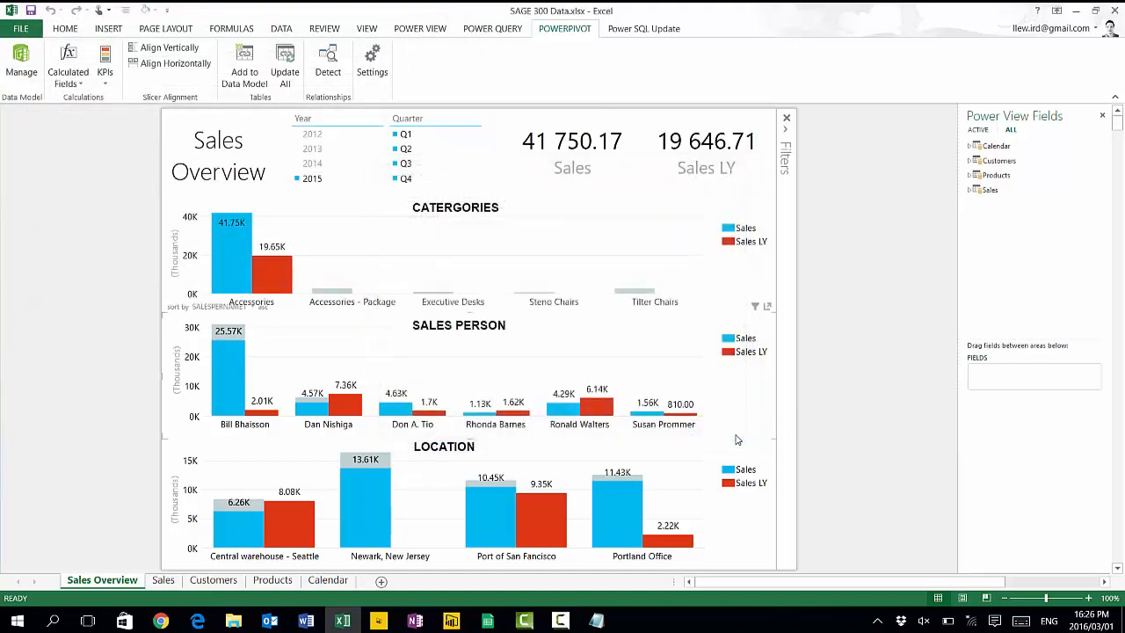